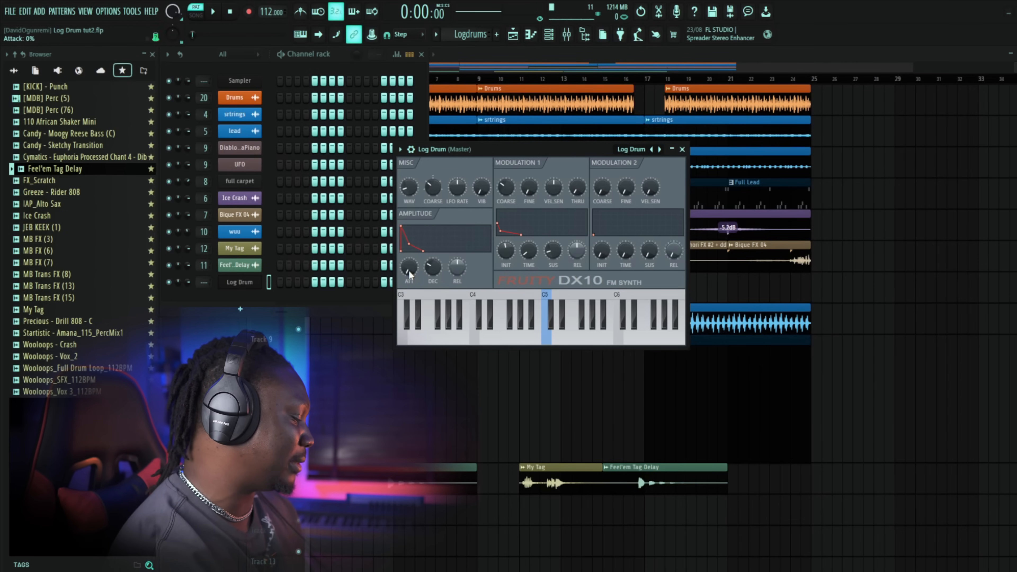
Step: Shape the Log Drum synth's amplitude envelope with zero attack, a medium decay and a longer release
mouse_move(408, 271)
left_mouse_down()
mouse_move(409, 251)
mouse_move(409, 269)
left_mouse_up()
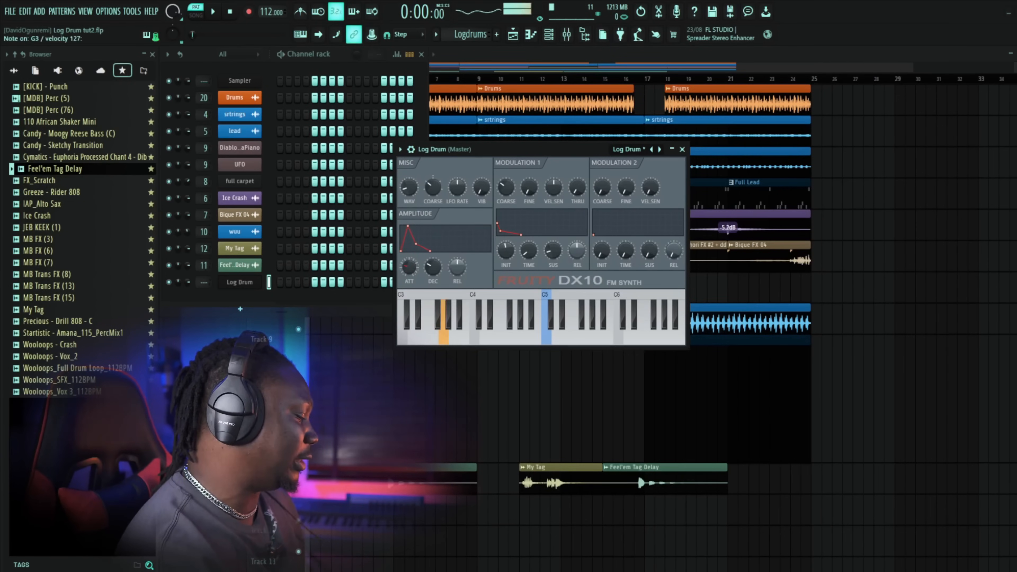
left_click_drag(409, 267, 409, 277)
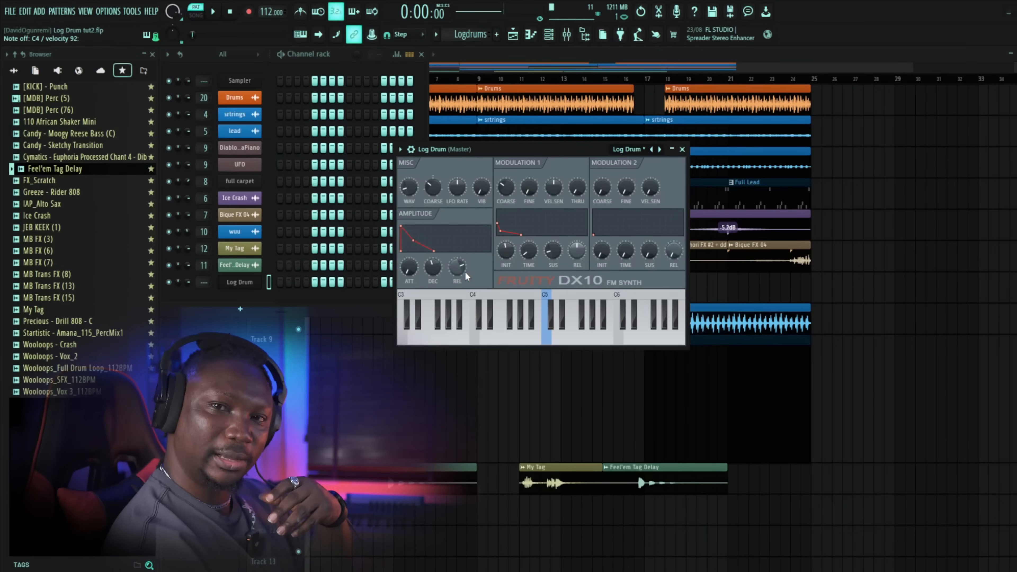
left_click_drag(458, 263, 458, 257)
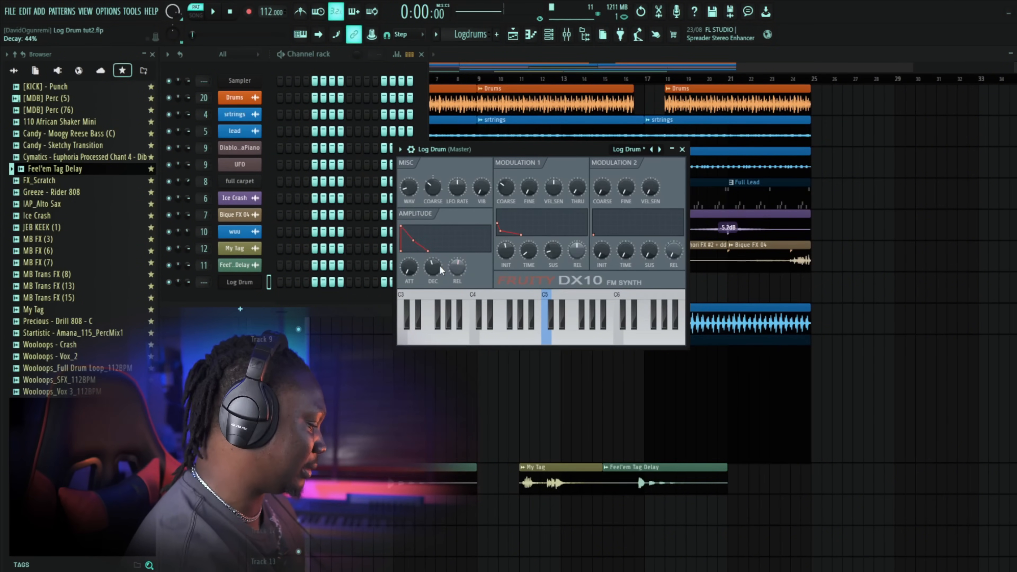
mouse_move(439, 266)
left_mouse_down()
mouse_move(439, 256)
mouse_move(455, 261)
left_mouse_up()
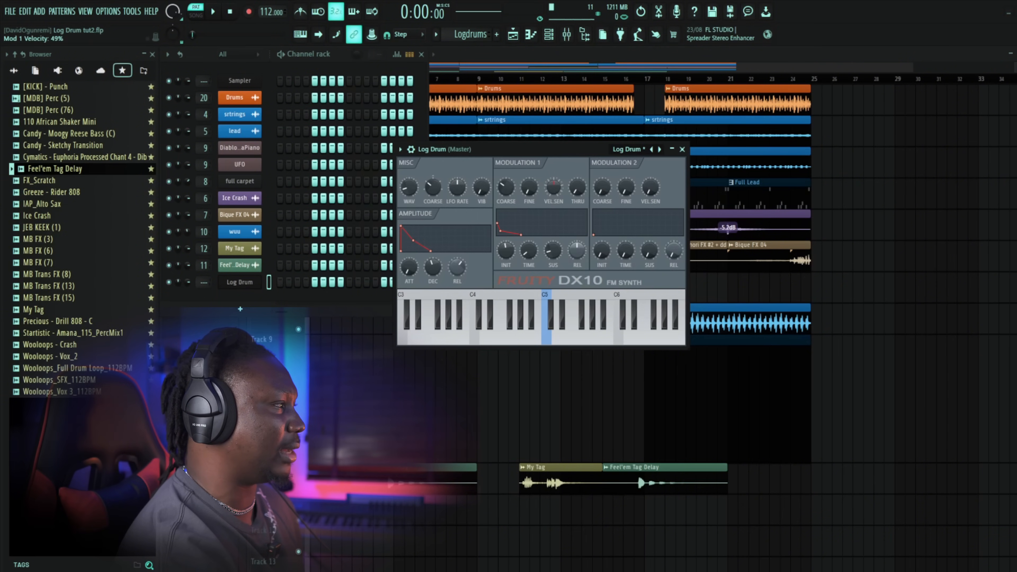
Step: Lower Modulation 1's velocity sensitivity and adjust its initial level to about the middle of its range
mouse_move(553, 187)
left_mouse_down()
mouse_move(553, 214)
mouse_move(553, 182)
left_mouse_up()
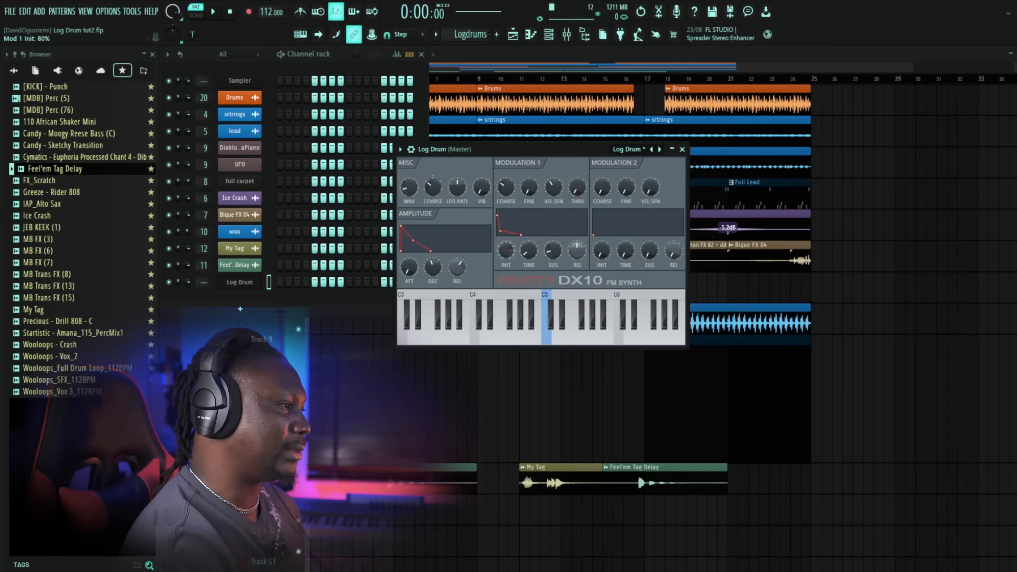
left_click_drag(506, 251, 507, 237)
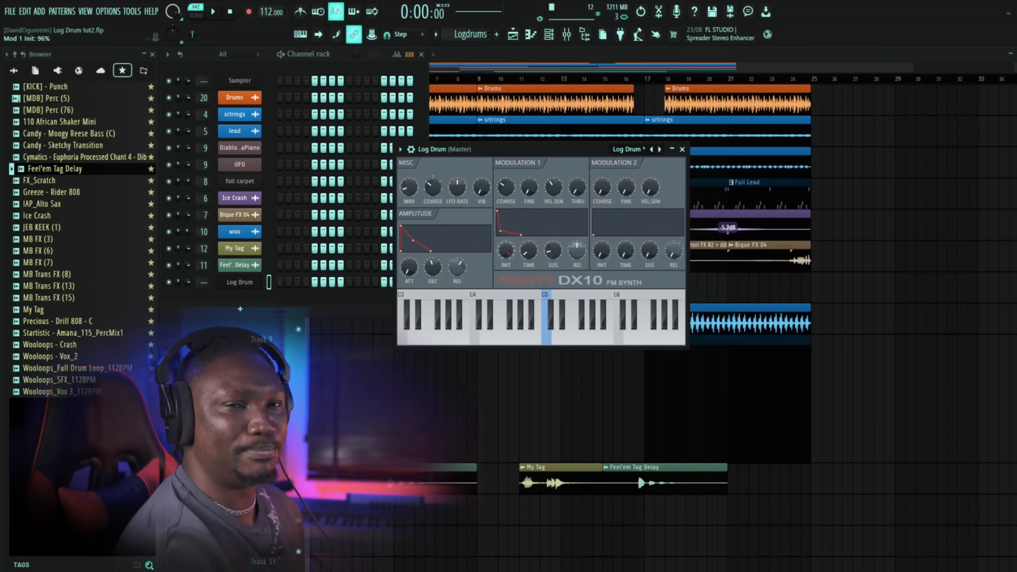
left_click_drag(507, 250, 506, 251)
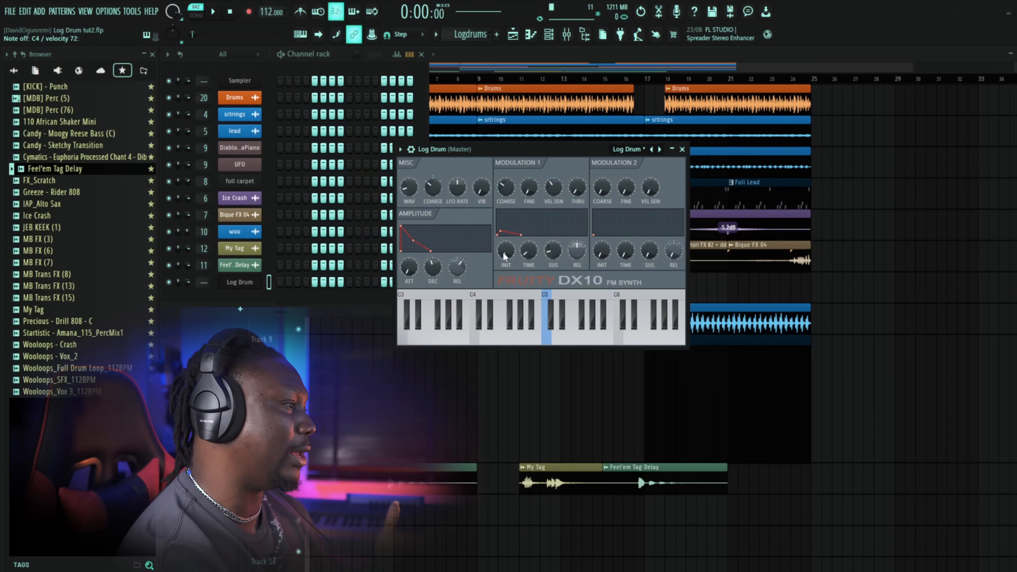
left_click_drag(504, 257, 504, 268)
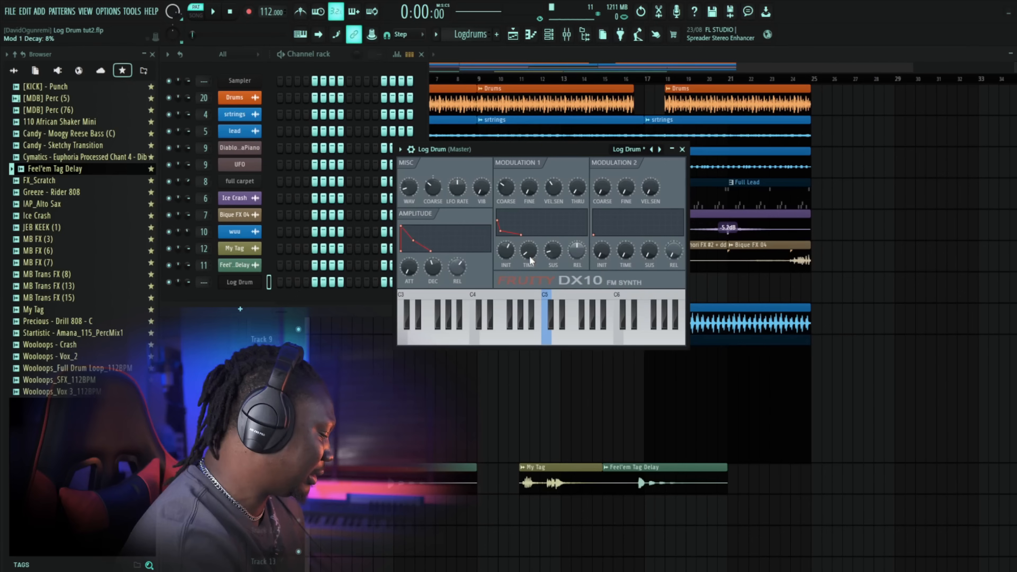
Step: Set Modulation 1's decay time to 18% and fine-tune the amplitude decay
left_click_drag(530, 260, 531, 259)
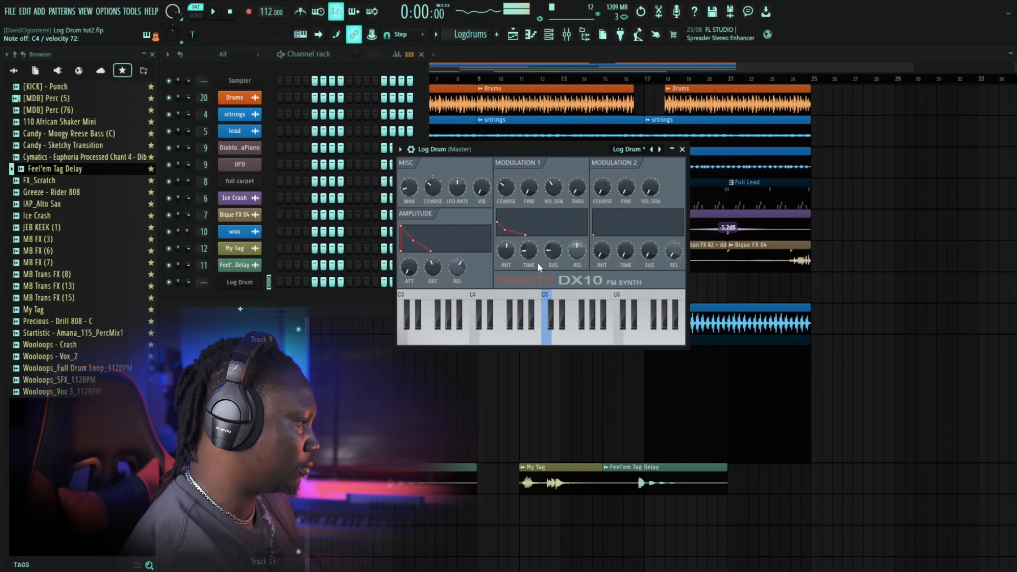
left_click_drag(529, 250, 528, 253)
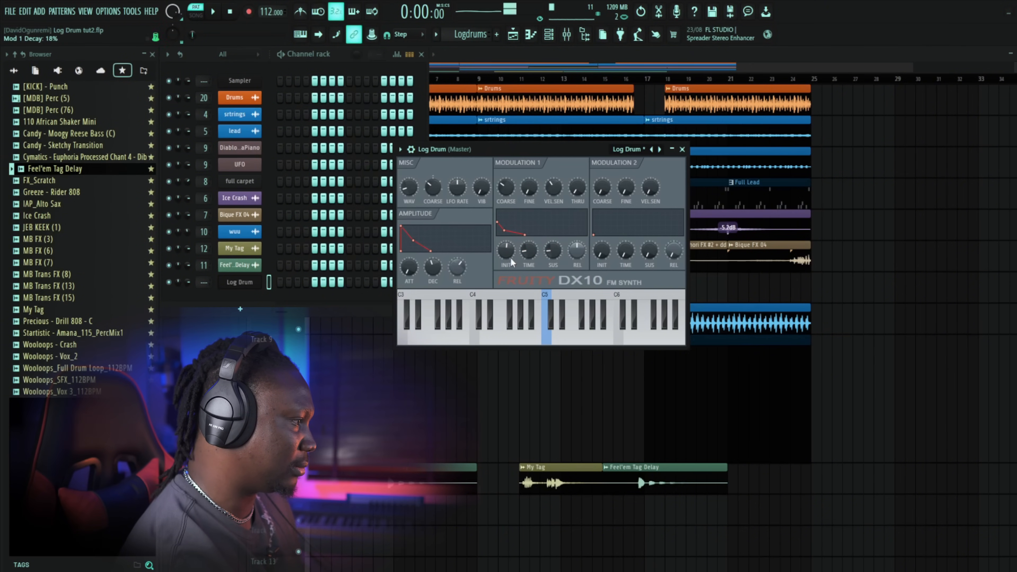
left_click_drag(433, 267, 456, 267)
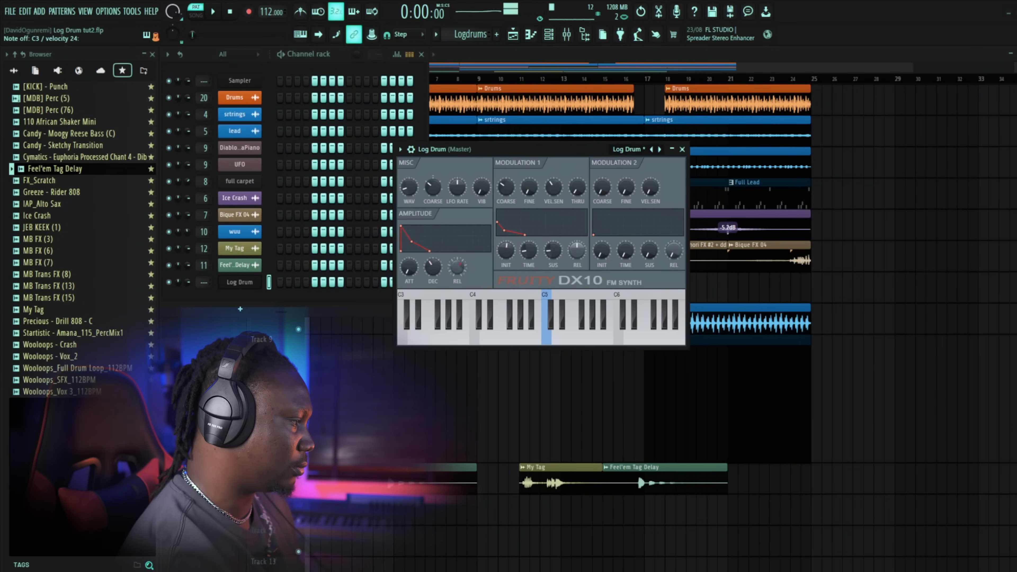
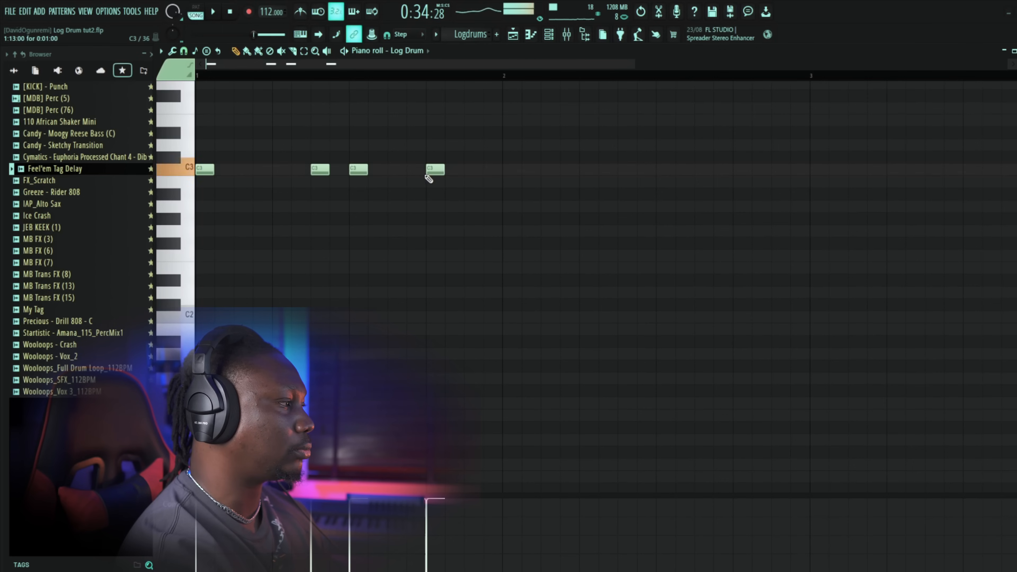
Step: Add one-step C3 notes at steps 14 and 15 of bar 1 and play the pattern back
left_click(463, 176)
key("space")
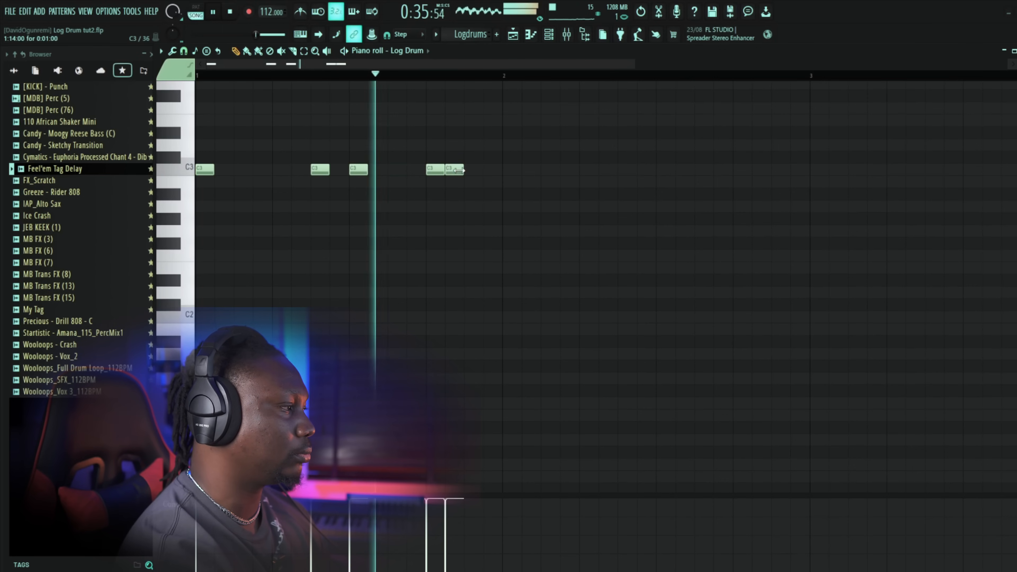
left_click(472, 175)
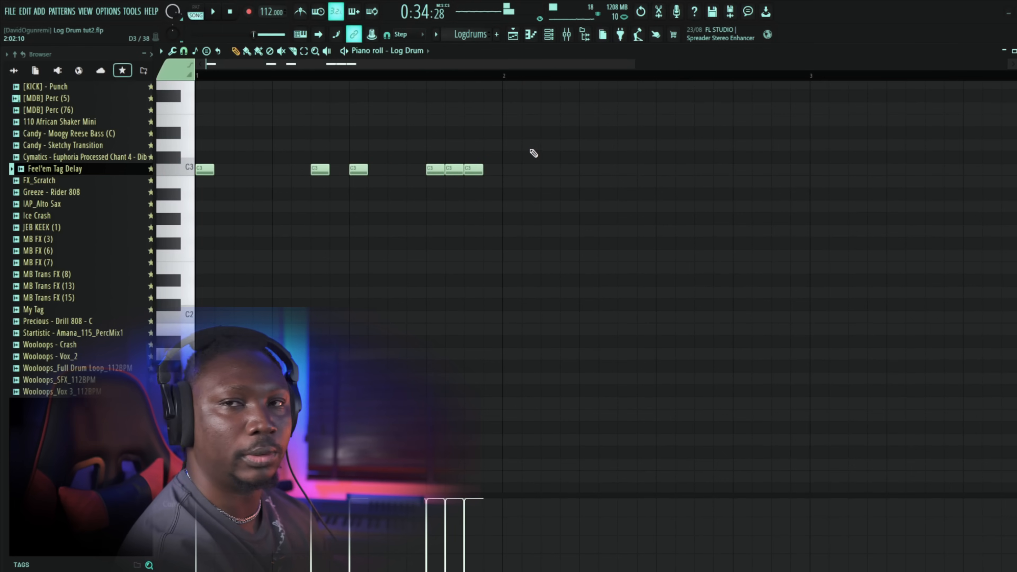
scroll(545, 96, "down", 2)
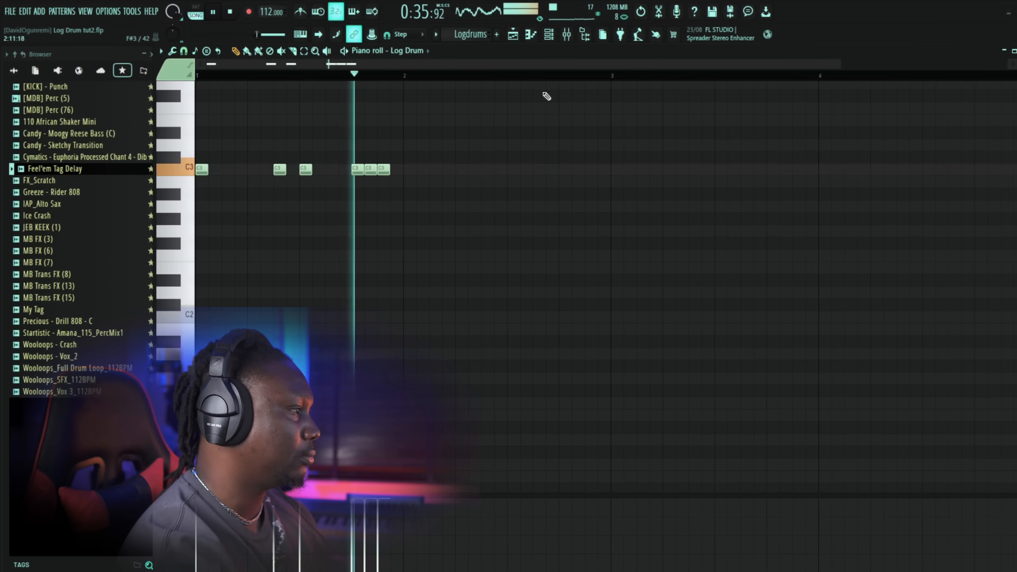
key("space")
Step: Raise the Log Drum channel's volume multiplier to 121% in its detailed settings while auditioning the pattern
left_click(549, 34)
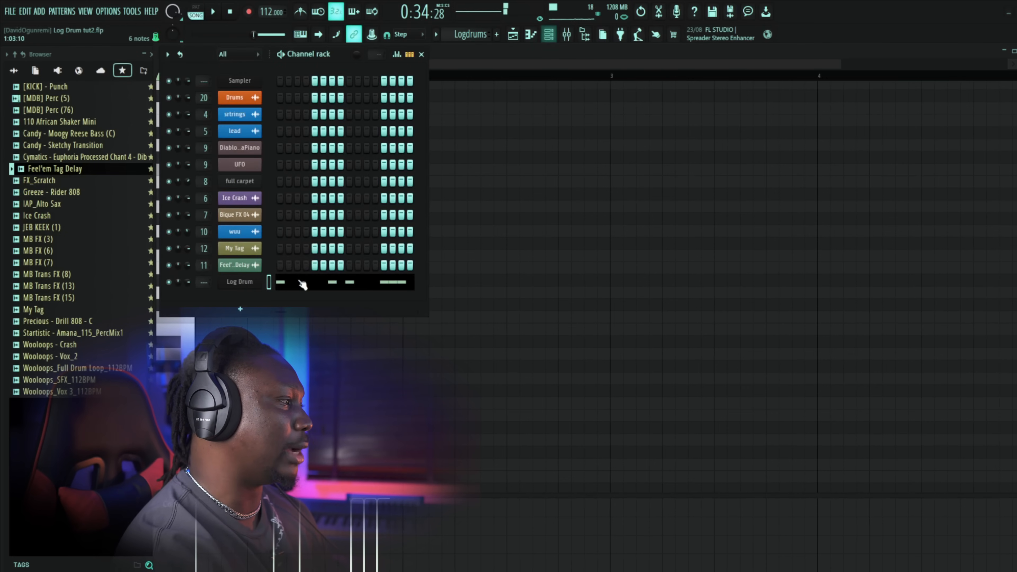
left_click(255, 285)
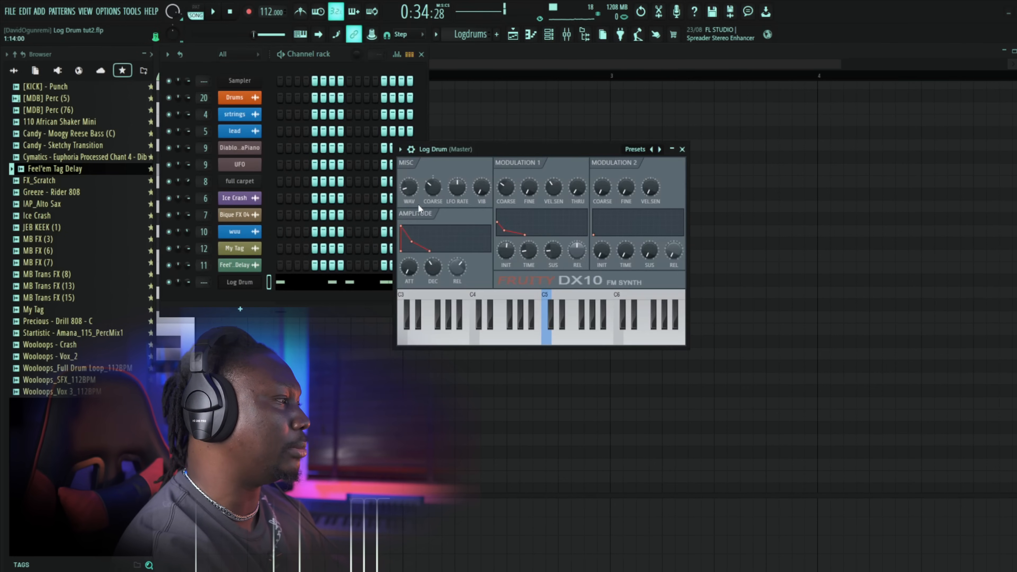
left_click(412, 152)
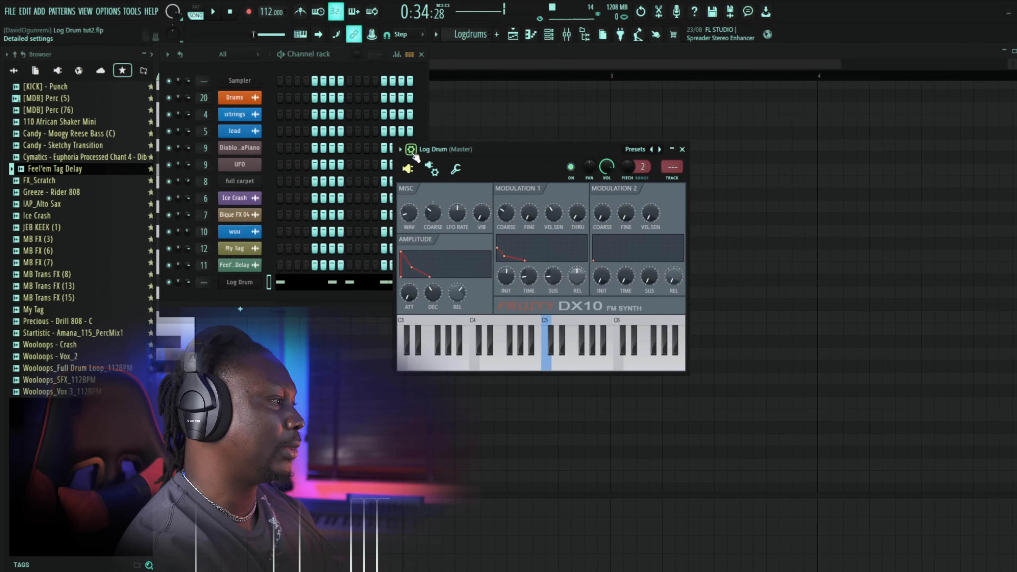
left_click(459, 170)
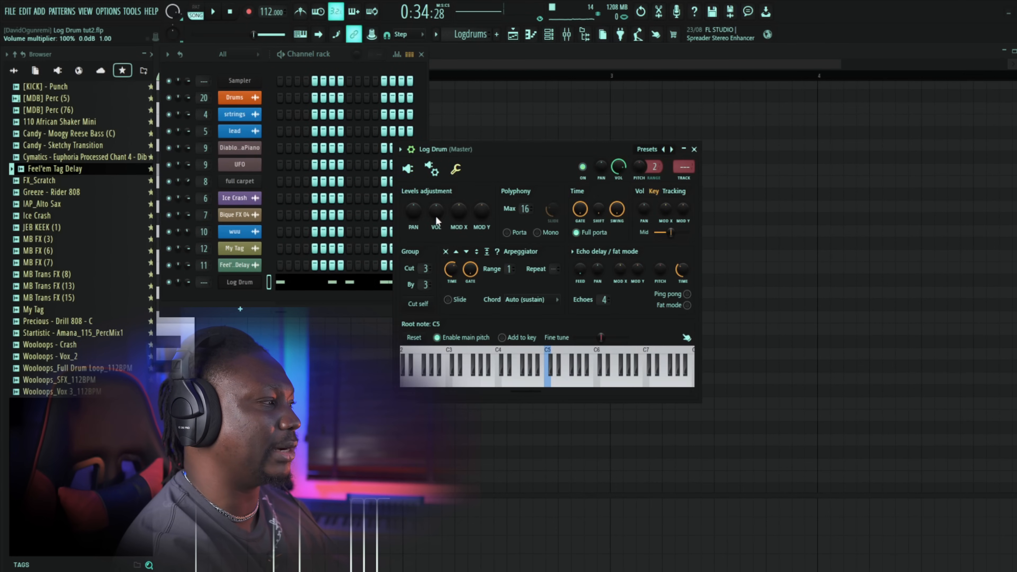
key("space")
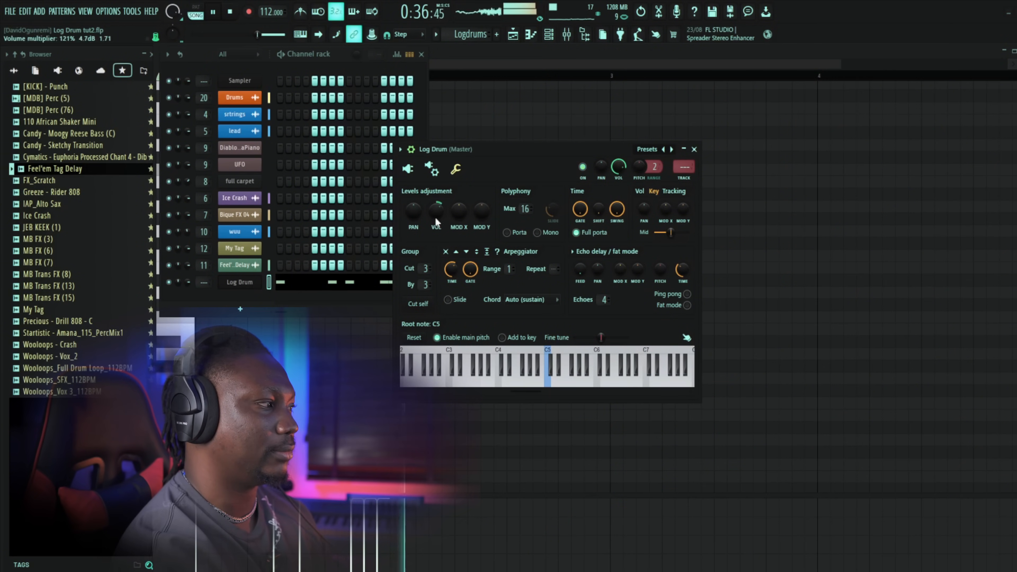
key("space")
left_click(694, 150)
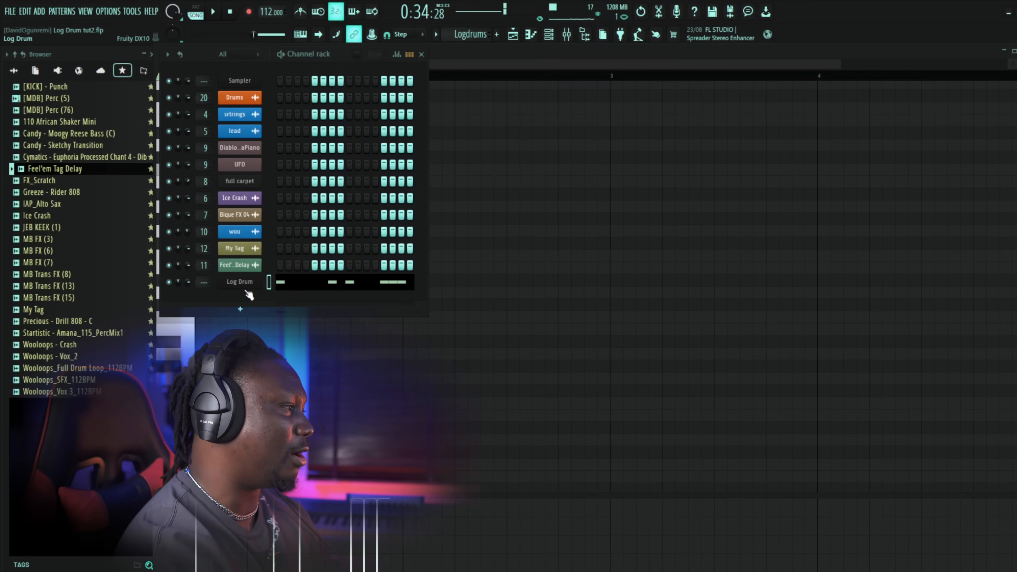
Step: Reopen the Log Drum's notes in the piano roll and listen to the pattern
left_click(288, 284)
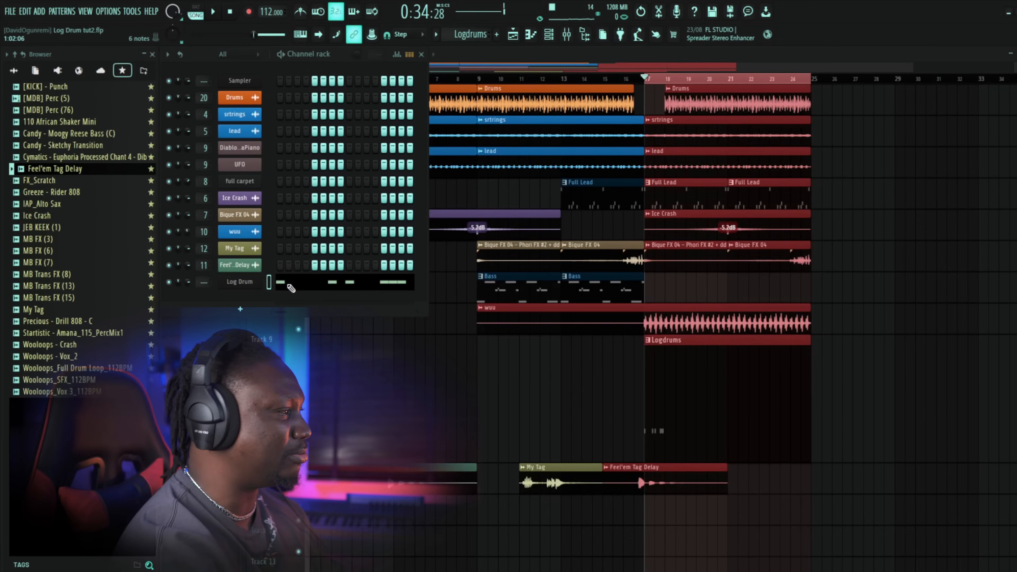
left_click(289, 285)
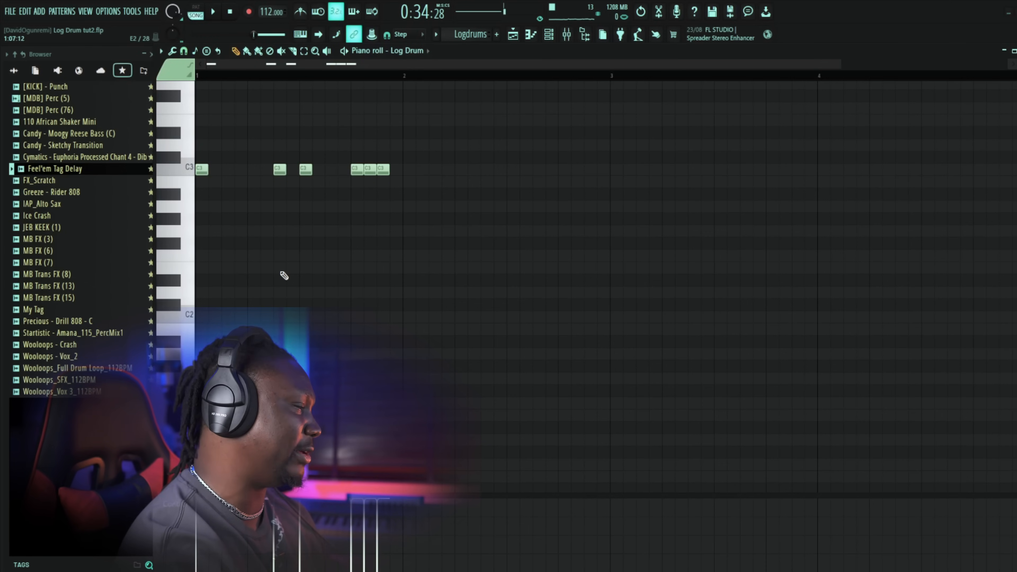
key("space")
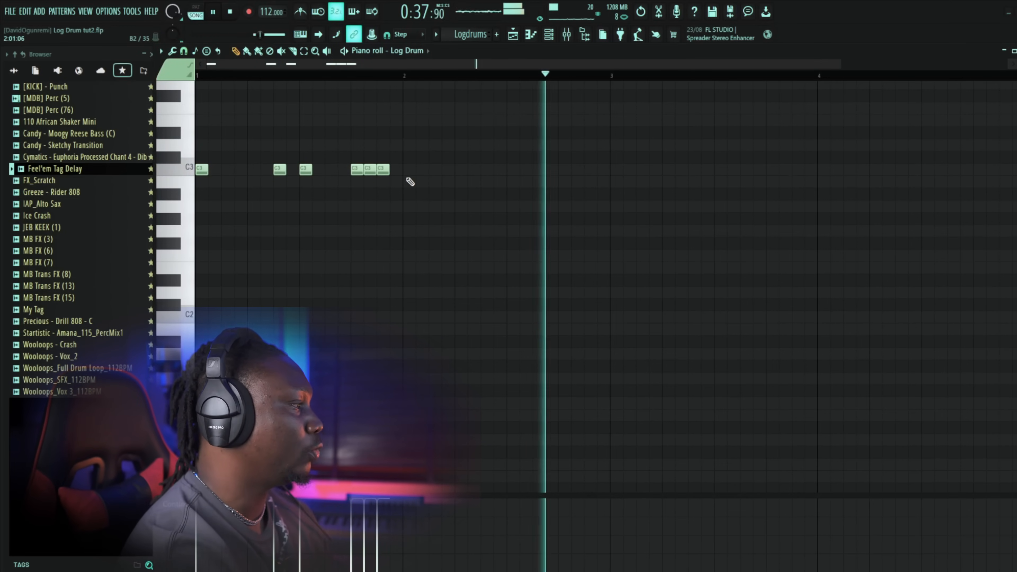
key("space")
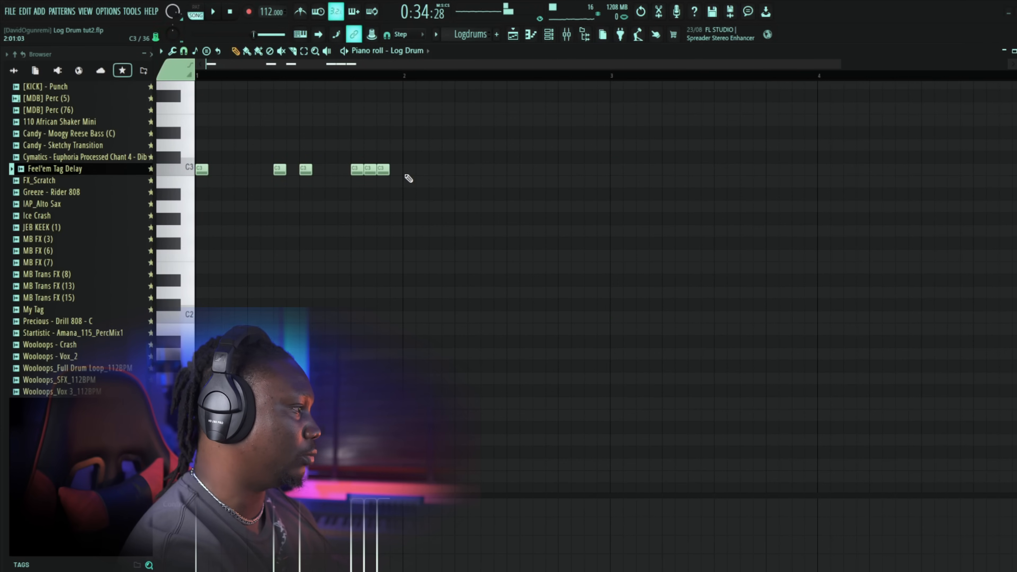
left_click(405, 172)
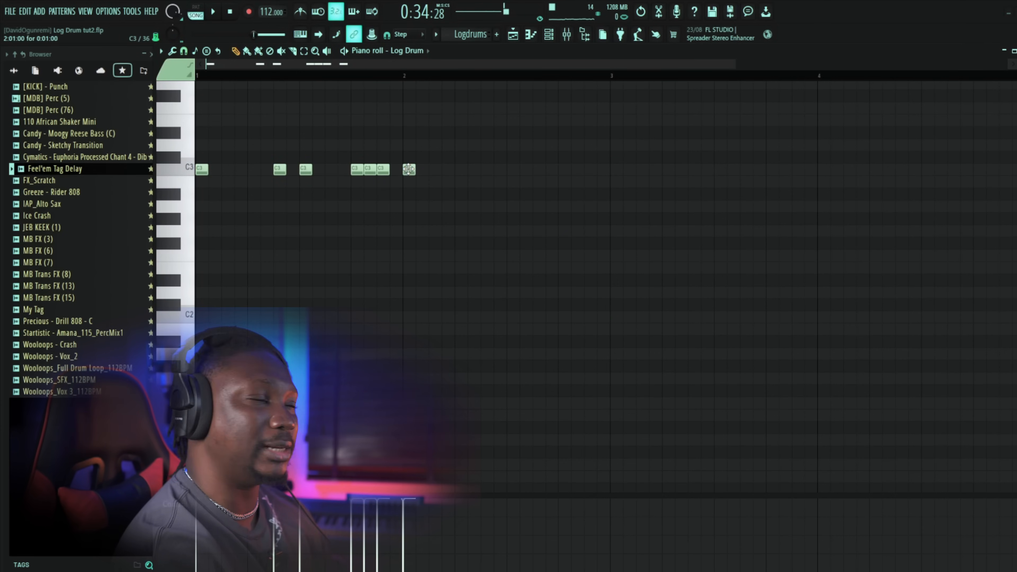
double_click(409, 170)
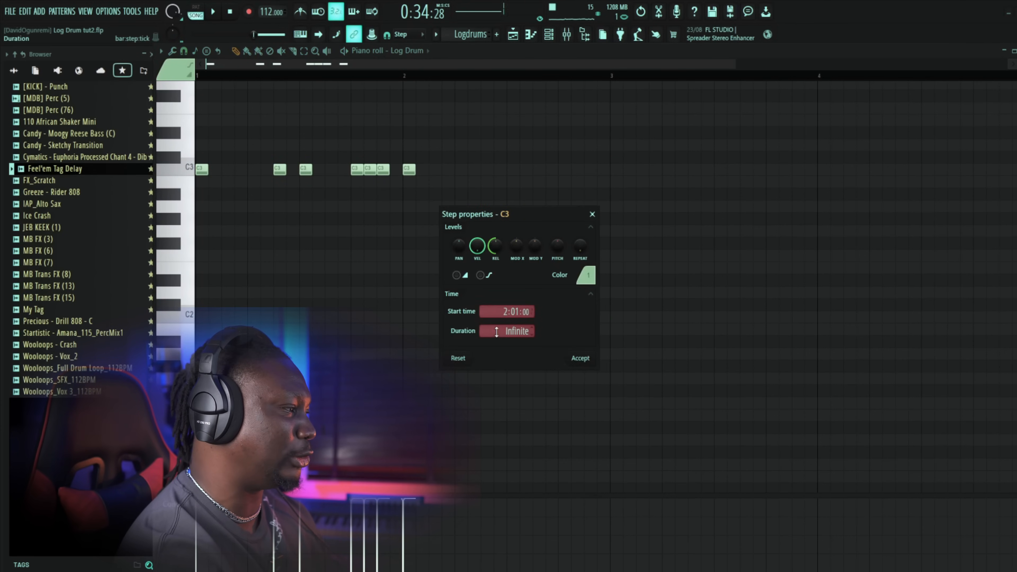
left_click(581, 358)
left_click(354, 73)
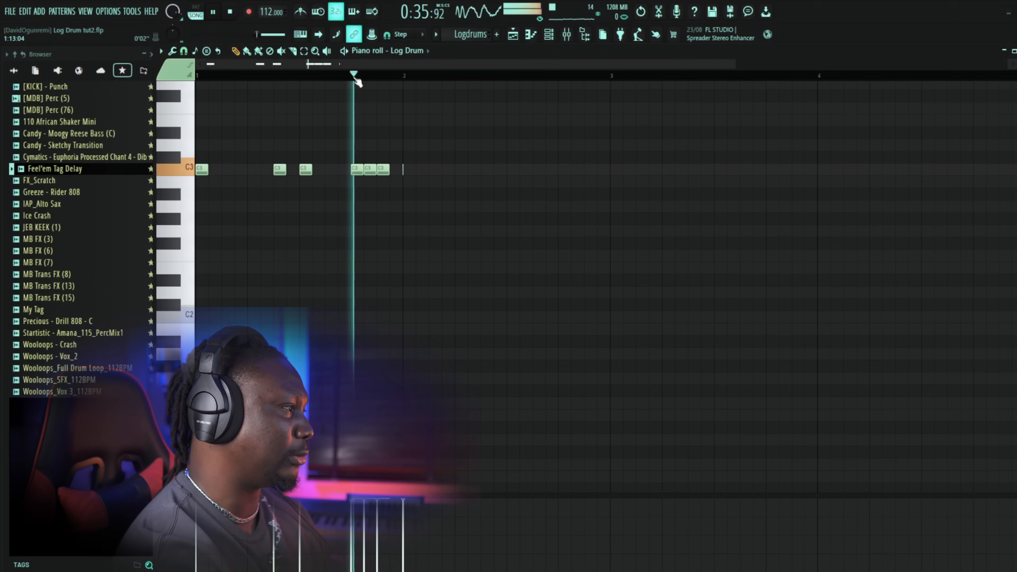
right_click(405, 171)
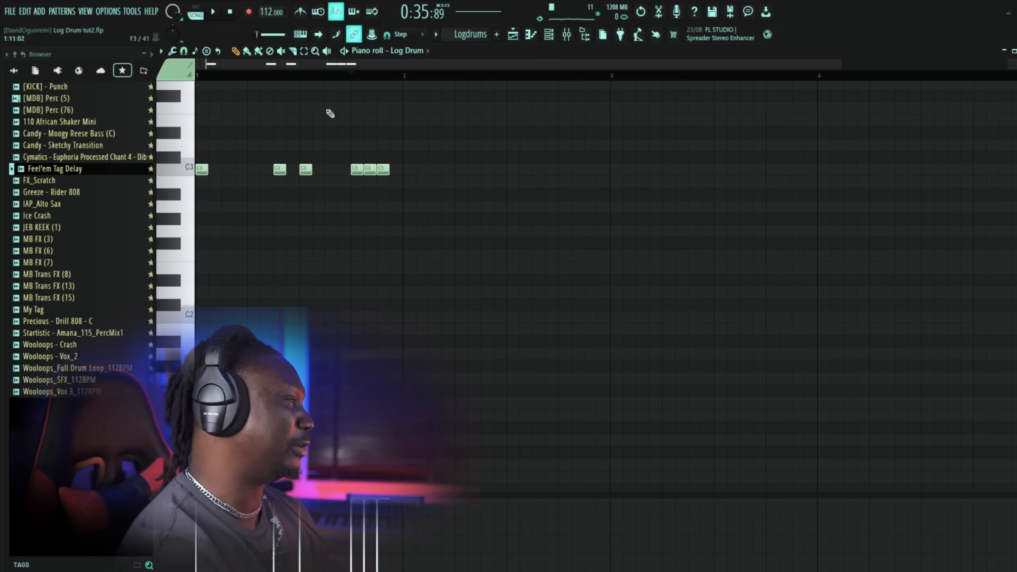
Step: Add a one-step C3 note at the start of bar 2 and audition the end of bar 1 with it
left_click(408, 169)
key("space")
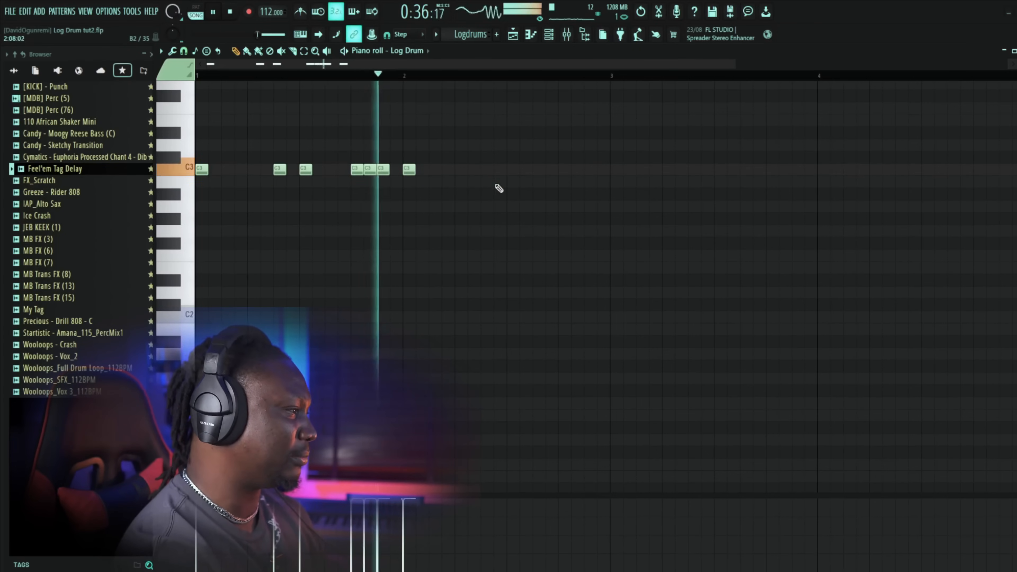
key("space")
key("space")
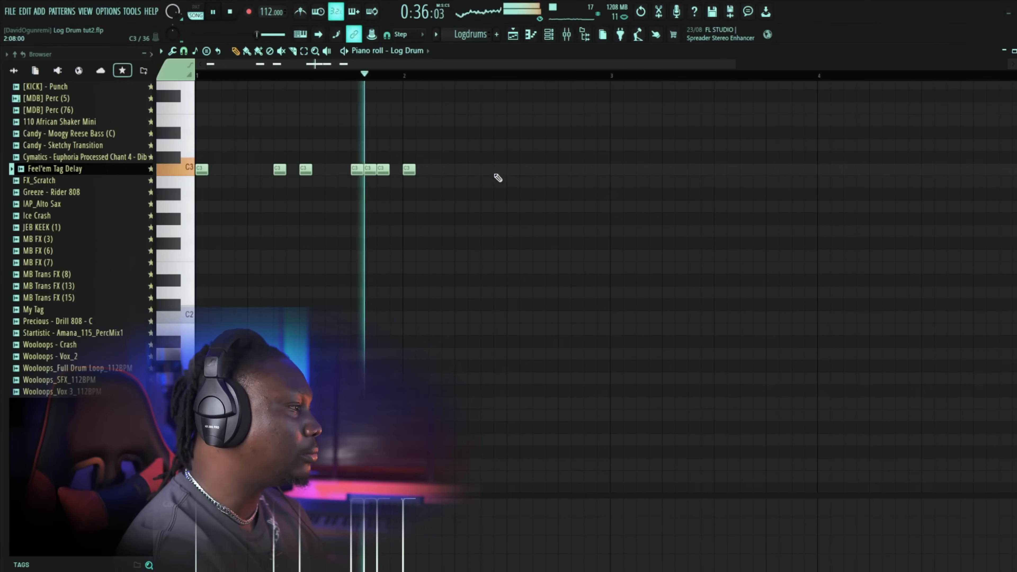
key("space")
Step: Add notes at steps 11 and 13 of bar 2, with the step 11 note an octave up at C4 and the other at C3
left_click(538, 171)
left_click(557, 171)
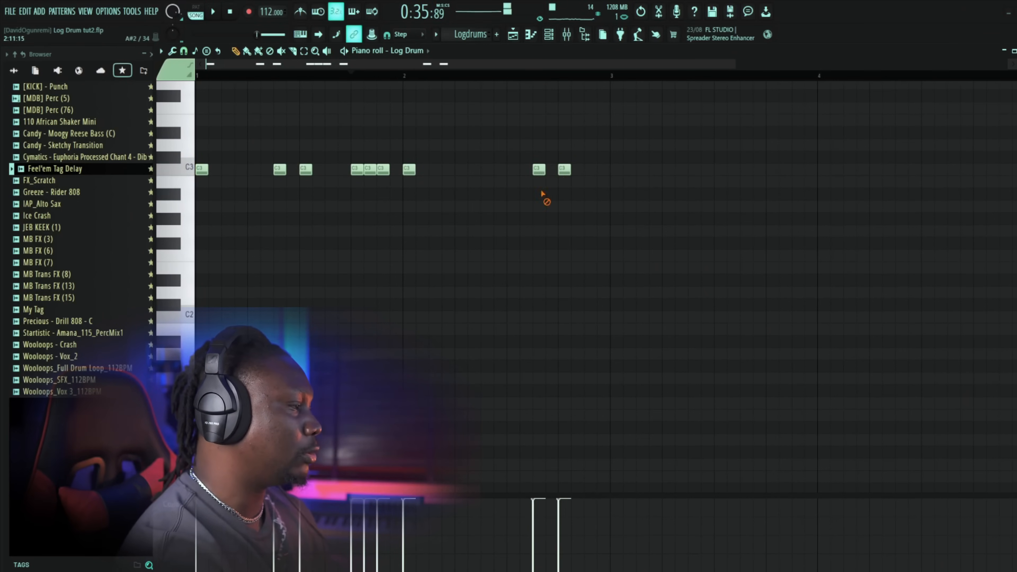
key("ctrl+Up")
key("space")
left_click(541, 192, "ctrl")
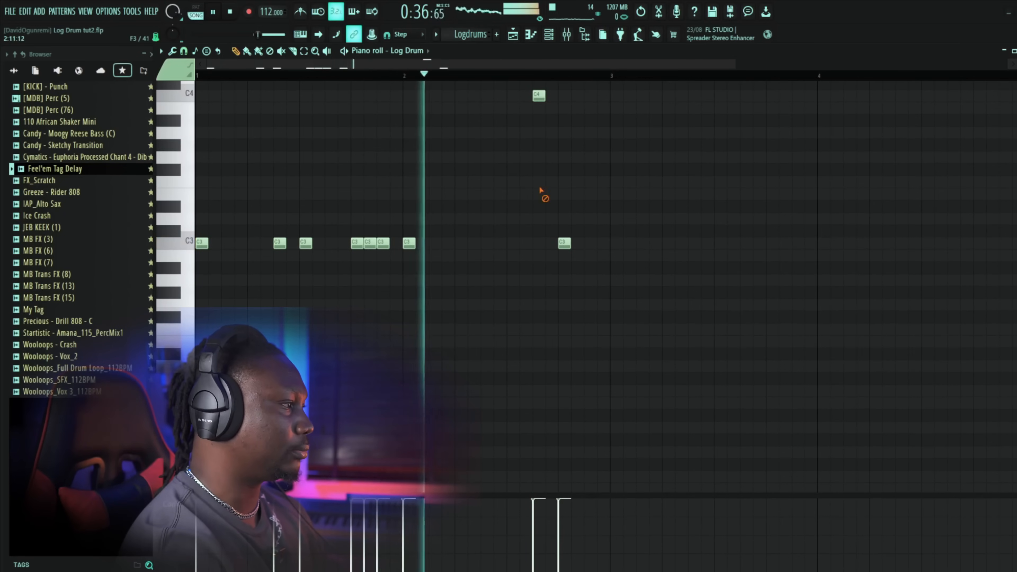
key("space")
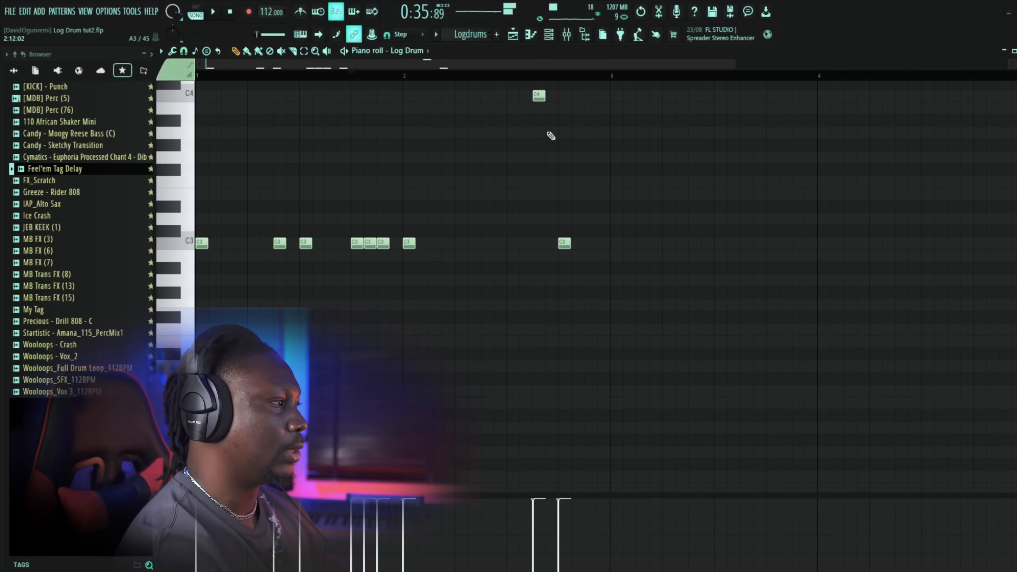
Step: Set the duration of the C4 note at step 11 of bar 2 to 0:00:01 and audition the pattern
double_click(538, 95)
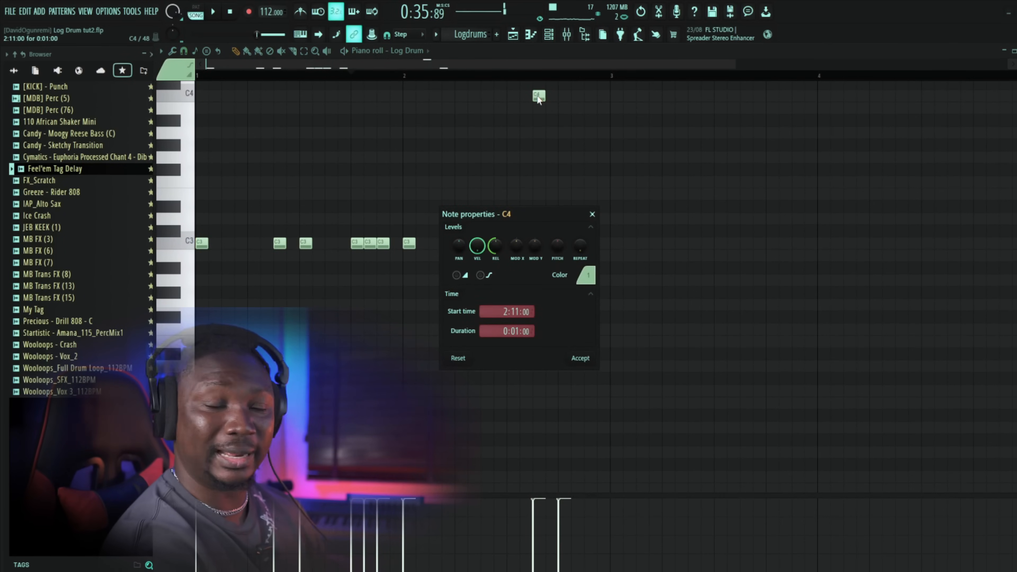
left_click_drag(536, 210, 560, 136)
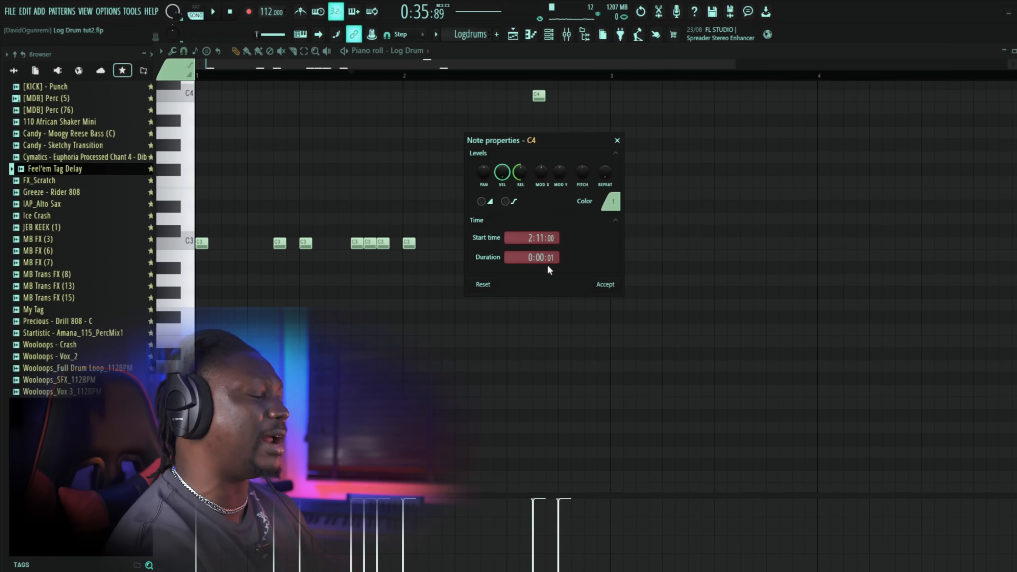
left_click(610, 287)
scroll(532, 99, "up", 2)
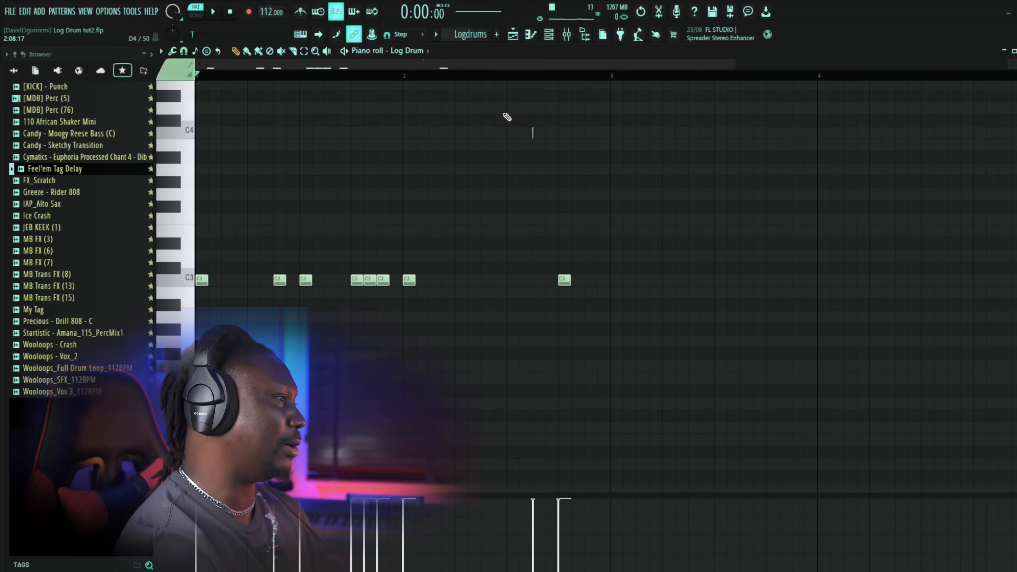
key("space")
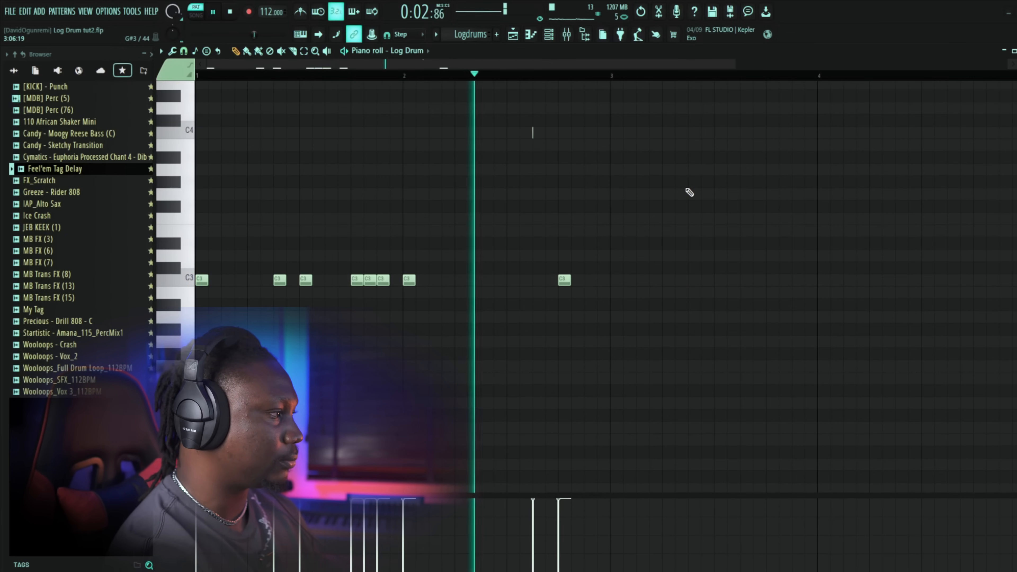
key("space")
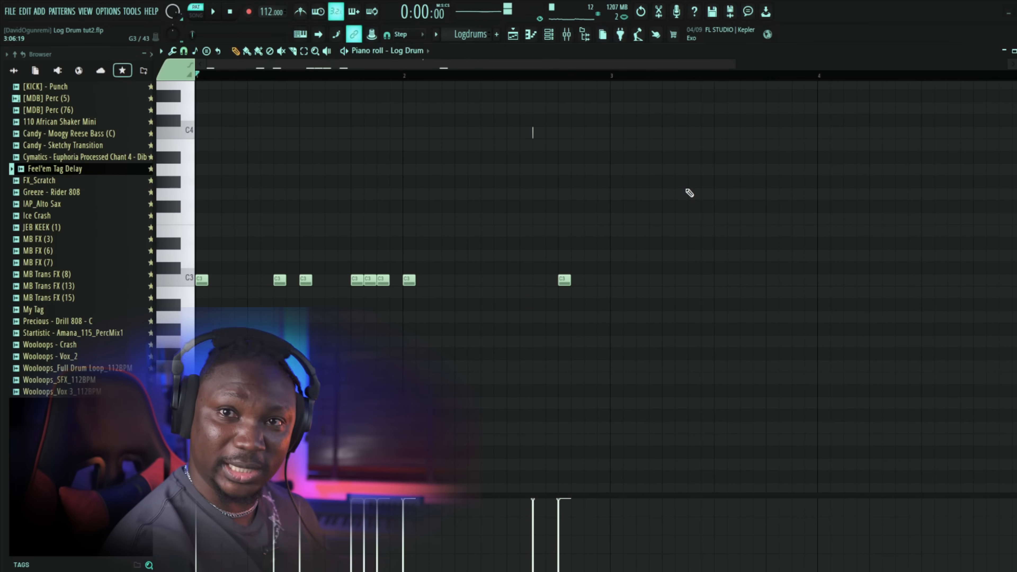
Step: Open the Log Drum synth clear of the notes and audition the pattern from step 9 of bar 2
left_click(419, 53)
left_click(408, 169)
left_click_drag(503, 152, 750, 142)
left_click(506, 76)
left_click(416, 53)
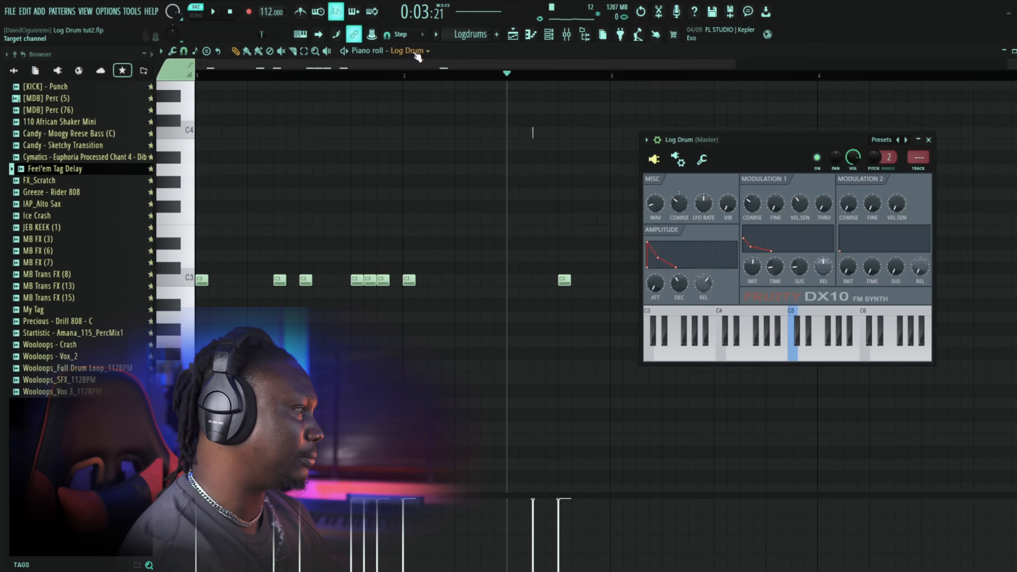
key("space")
key("space")
key("space")
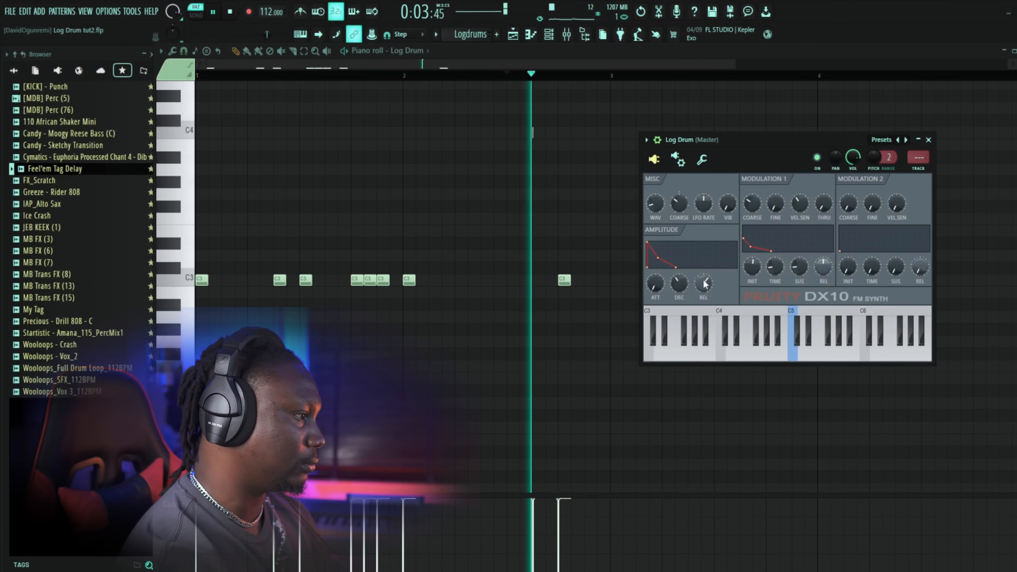
Step: Fine-tune the Log Drum's amplitude decay, replaying the second half of bar 2 to compare the sound
key("space")
left_click_drag(682, 287, 681, 289)
key("space")
key("space")
key("space")
key("space")
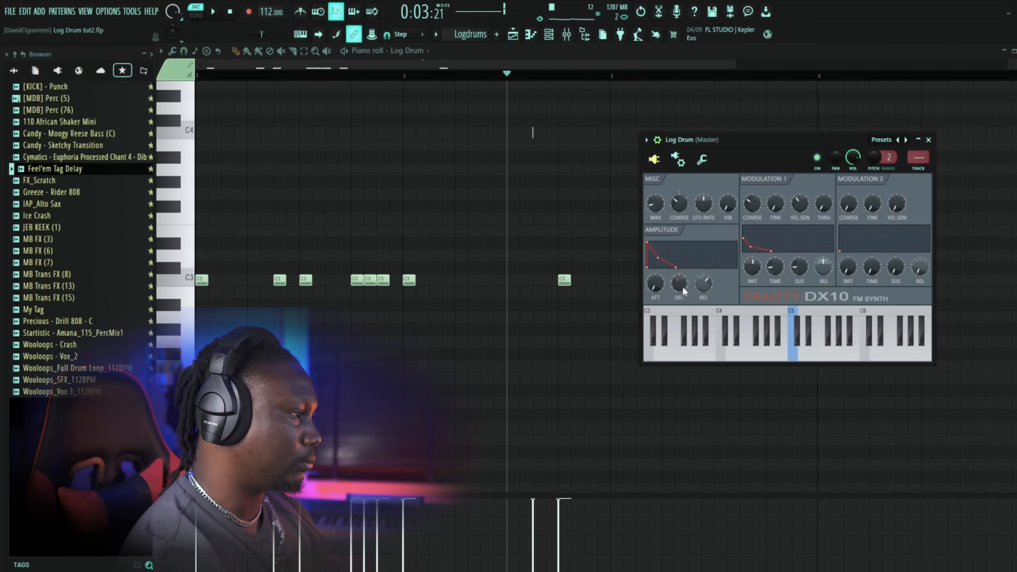
key("space")
key("space")
key("space")
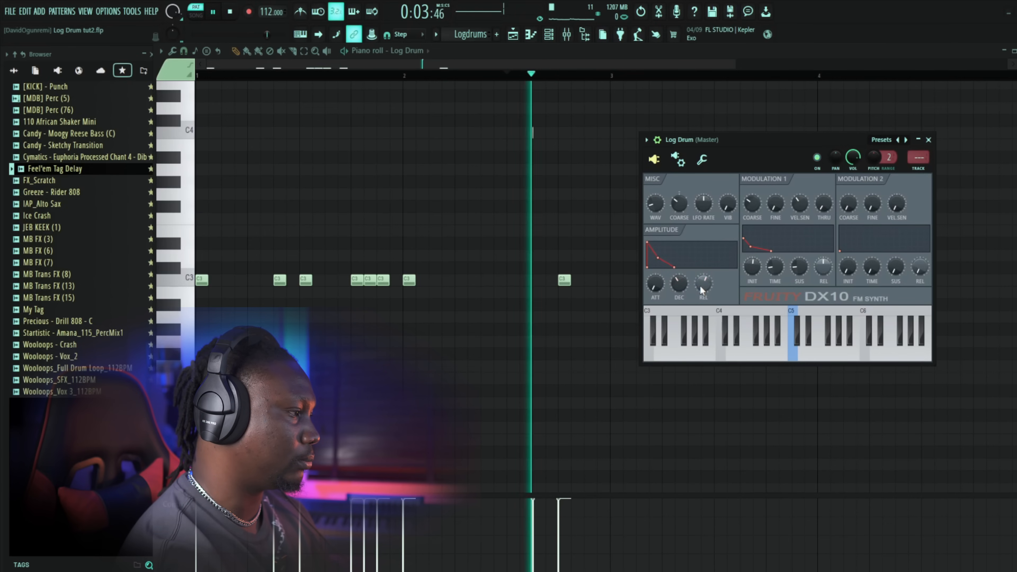
key("space")
key("space")
key("space")
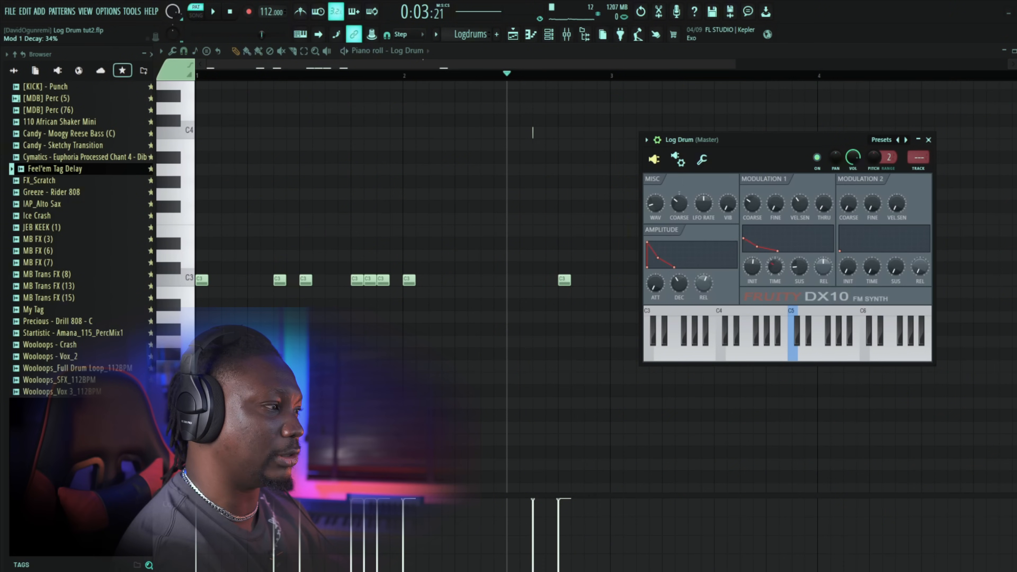
Step: Try a longer Modulation 1 decay time, around 34%, and audition the second half of bar 2
left_click_drag(775, 276, 776, 276)
key("space")
key("space")
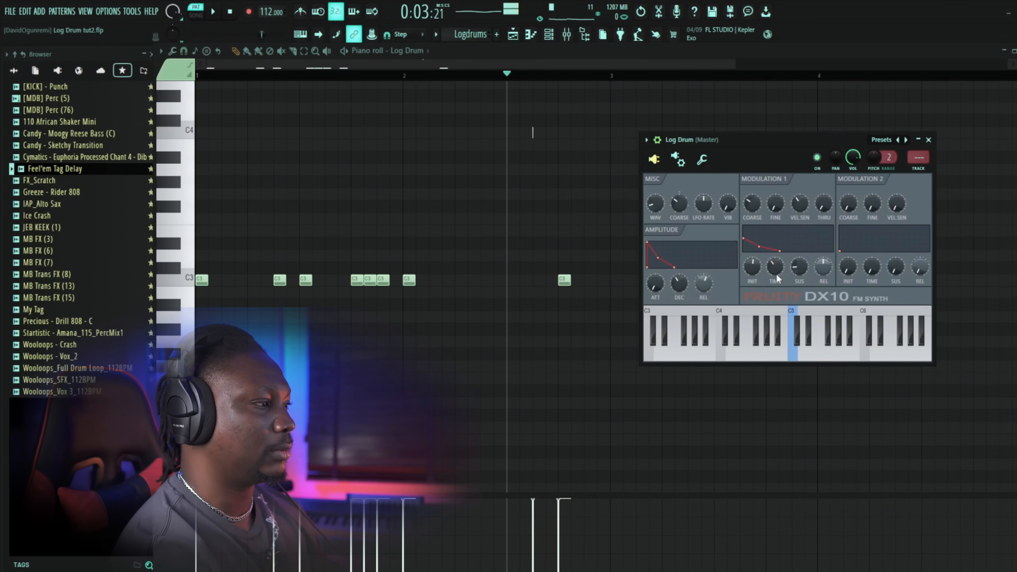
key("space")
key("space")
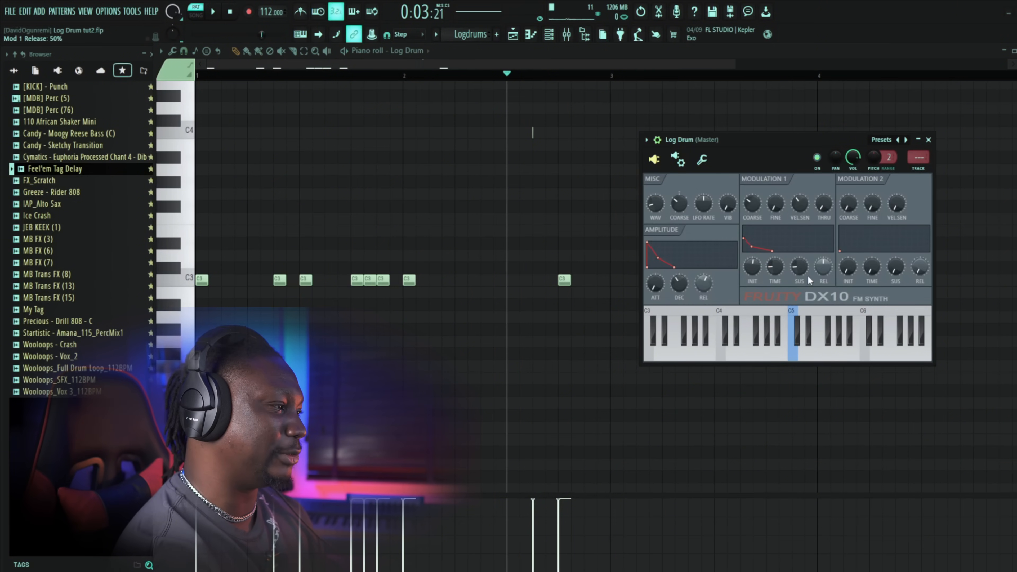
Step: Fine-tune Modulation 1 with sustain at 19% and initial level at 51% while auditioning the notes
key("space")
key("space")
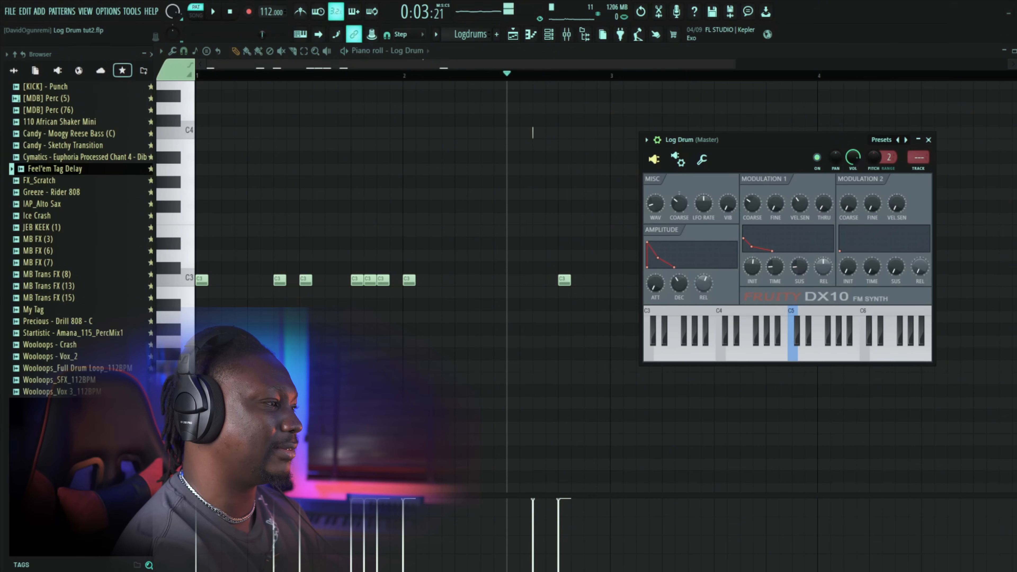
key("space")
mouse_move(798, 269)
left_mouse_down()
mouse_move(798, 252)
mouse_move(799, 270)
left_mouse_up()
key("space")
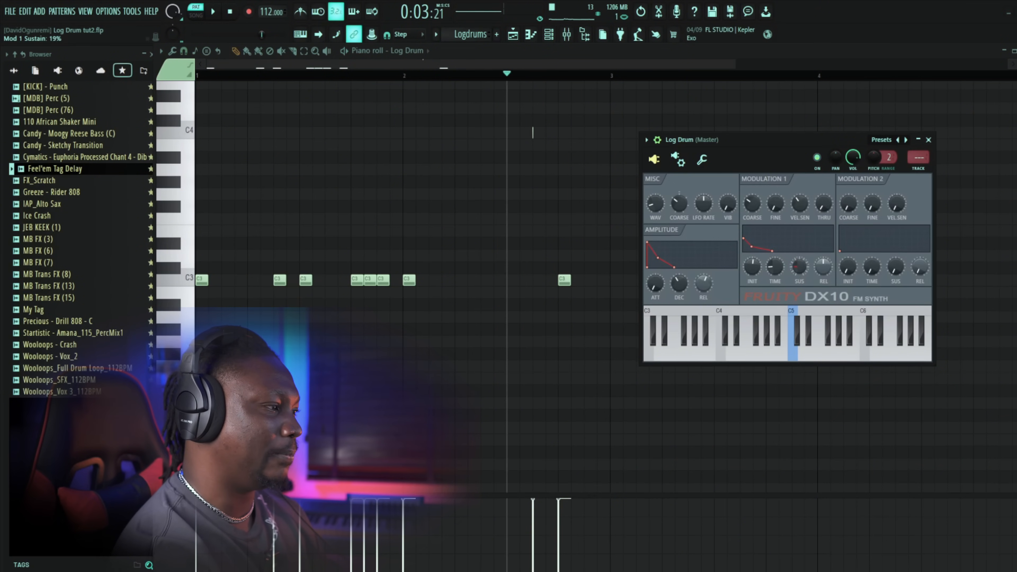
key("space")
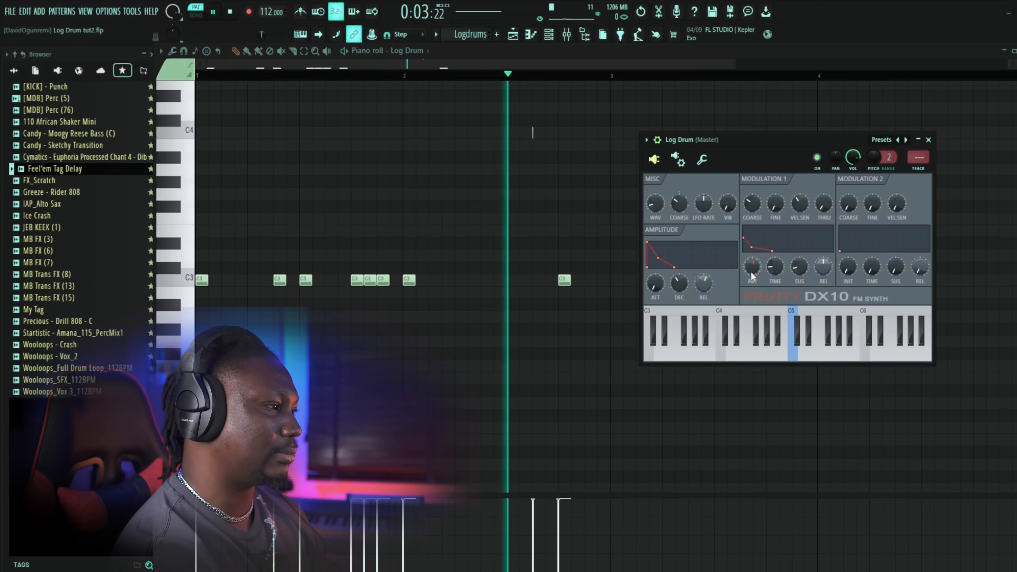
key("space")
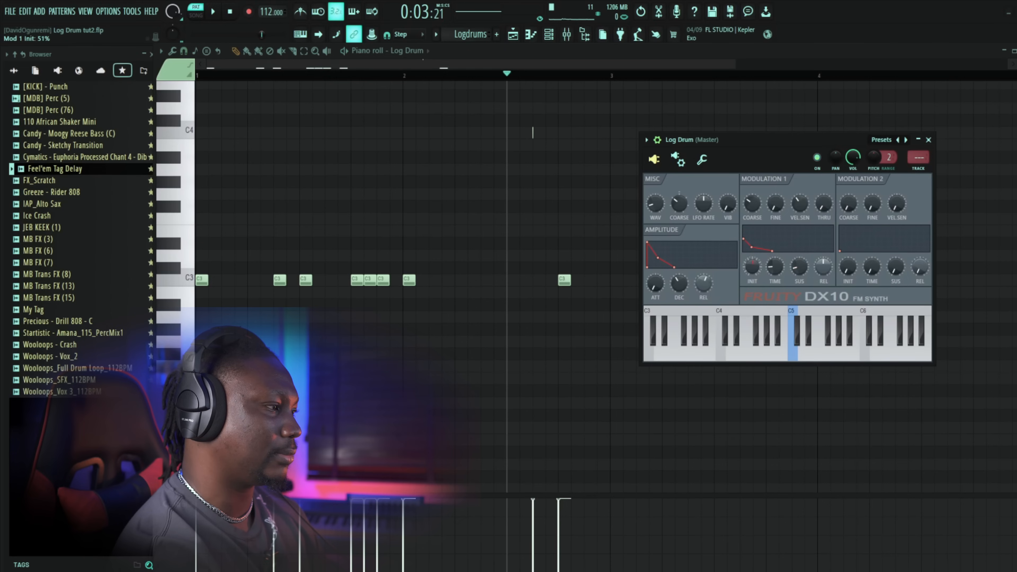
key("space")
key("space")
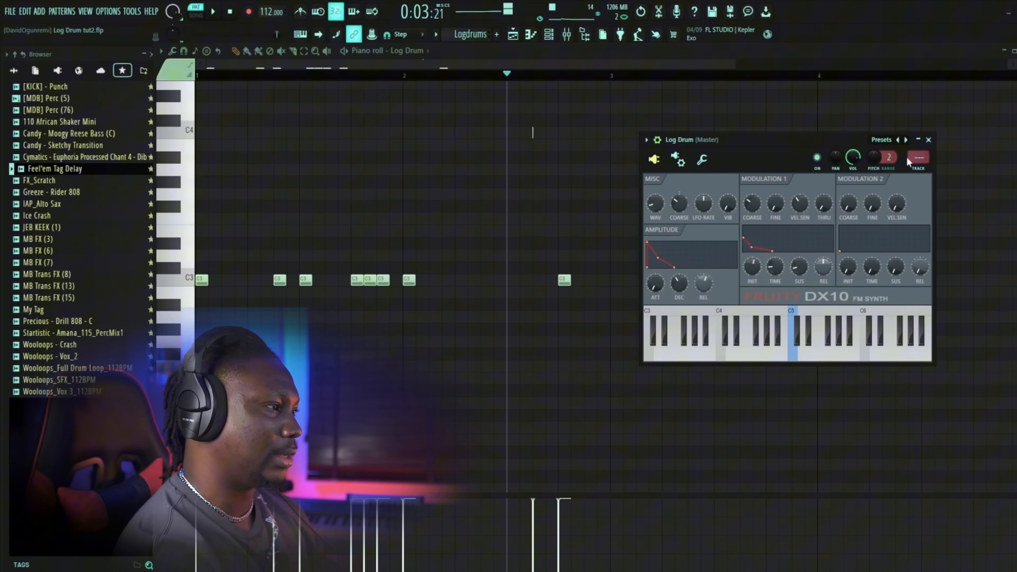
Step: Close the Log Drum synth and audition the pattern in song mode
left_click(929, 140)
left_click(206, 25)
key("space")
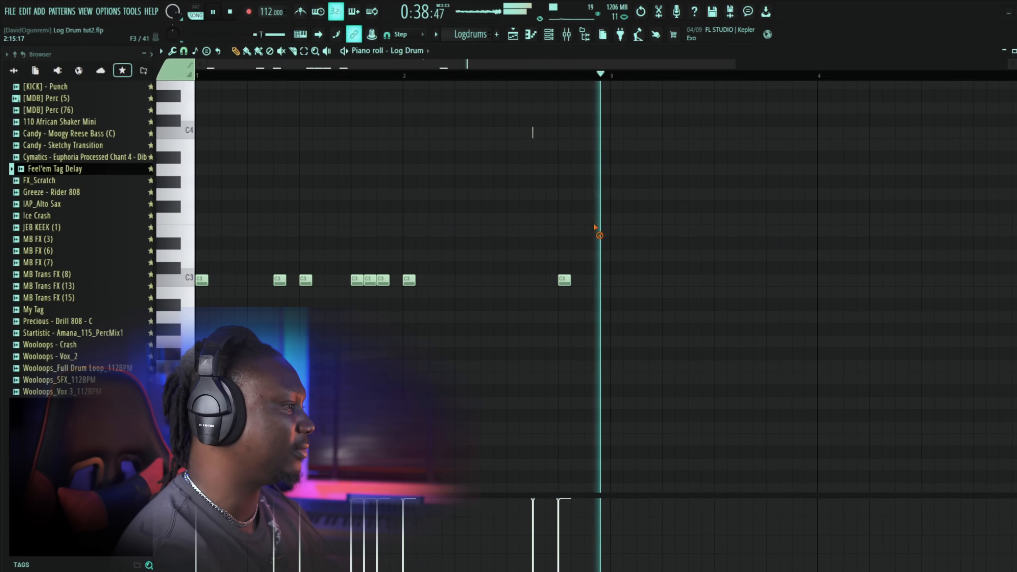
key("space")
Step: Add a one-step C3 note at the start of bar 3 and audition the pattern from bar 2
left_click(616, 280)
key("space")
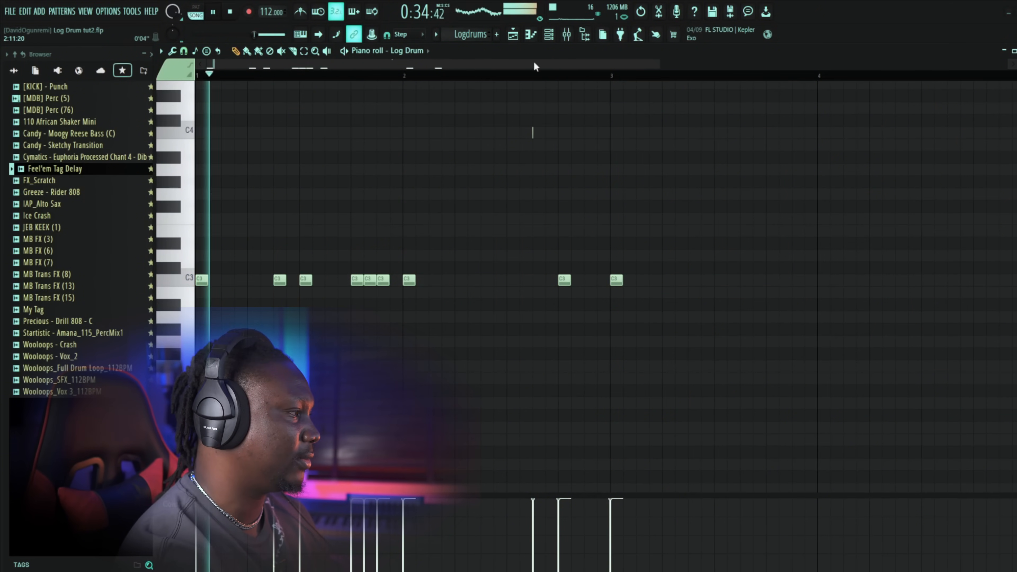
left_click(406, 76)
scroll(407, 78, "down", 3)
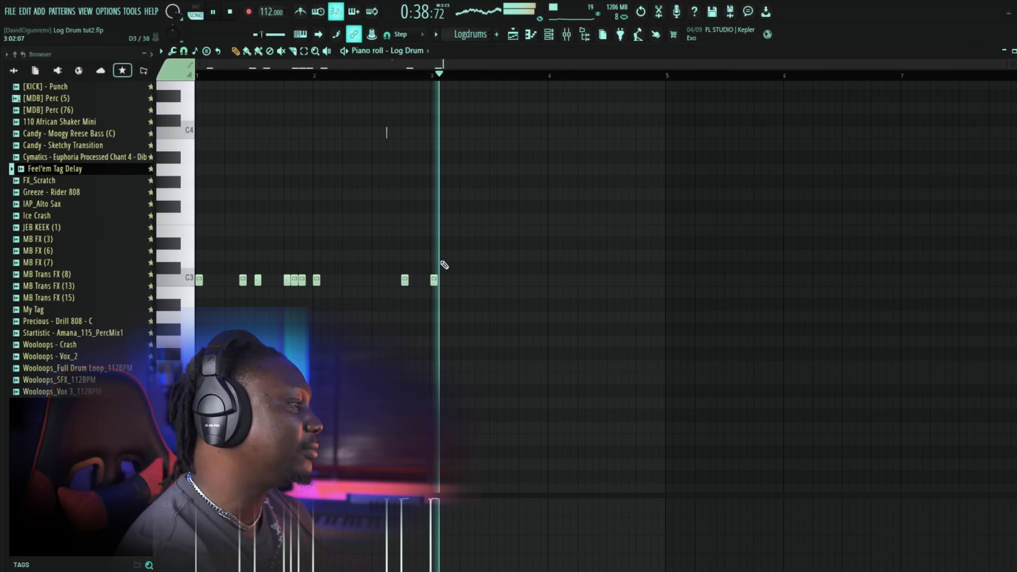
key("space")
Step: Paint eight consecutive one-step C3 notes from step 9 to step 16 of bar 3 and audition them
left_click(491, 281)
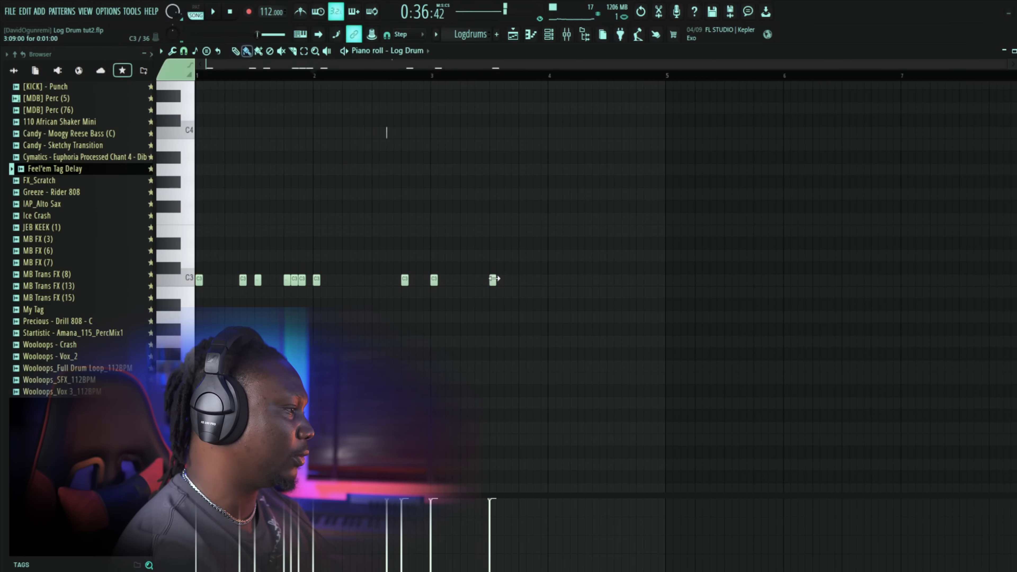
left_click_drag(503, 283, 544, 291)
key("space")
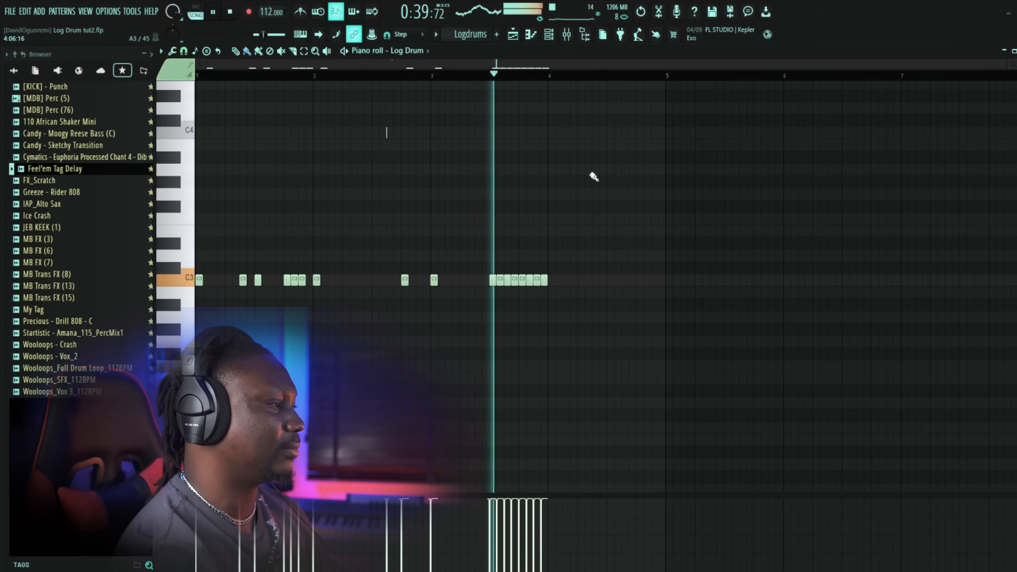
key("space")
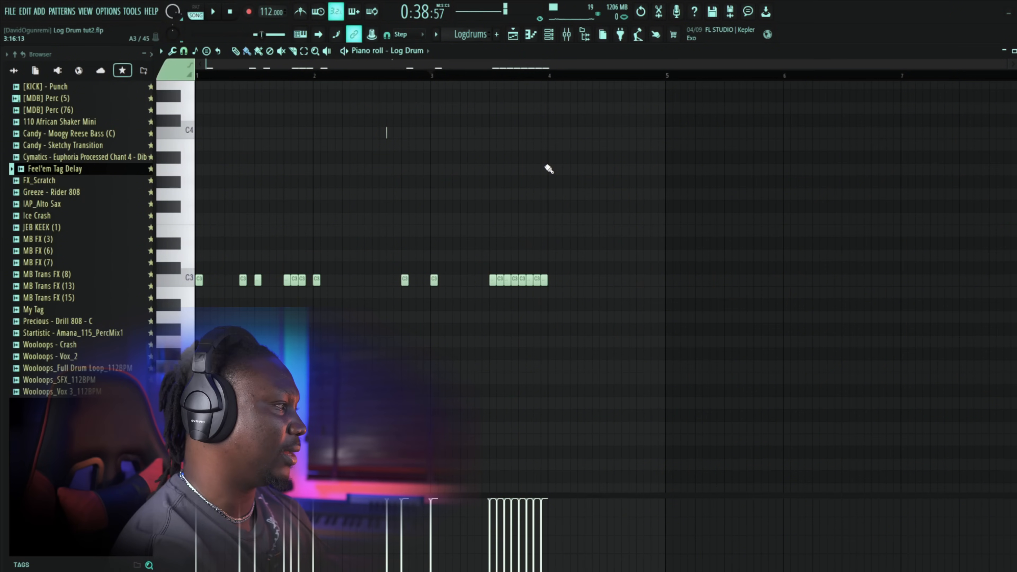
Step: Add a descending run of one-step notes C4, G3, D#3 and C3 on steps 1 to 4 of bar 4, and audition it
left_click(551, 145)
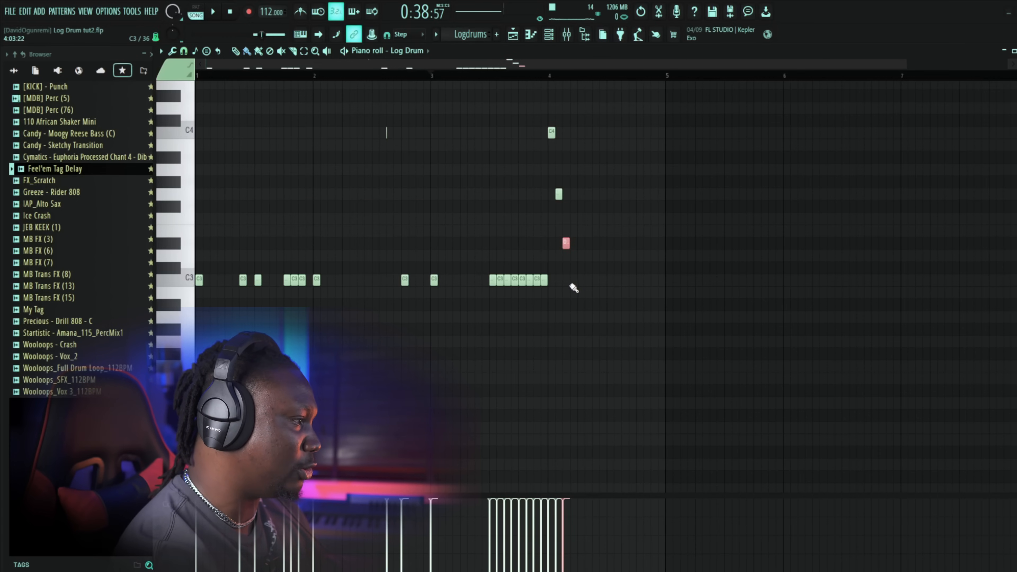
key("space")
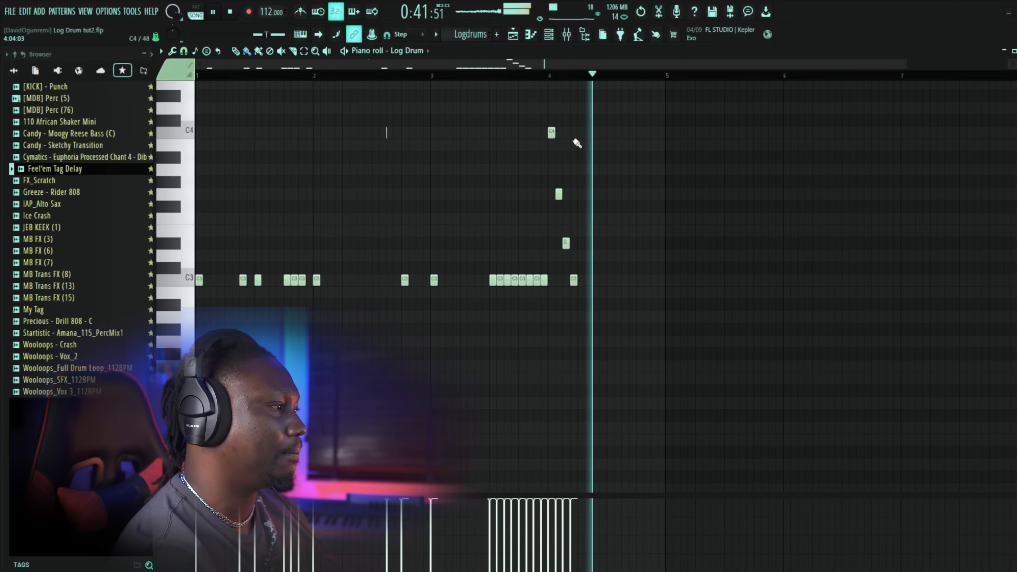
key("space")
Step: Shorten the C4 note at the start of bar 4 to a hairline length like bar 2's C4, and audition the run
scroll(519, 83, "up", 4)
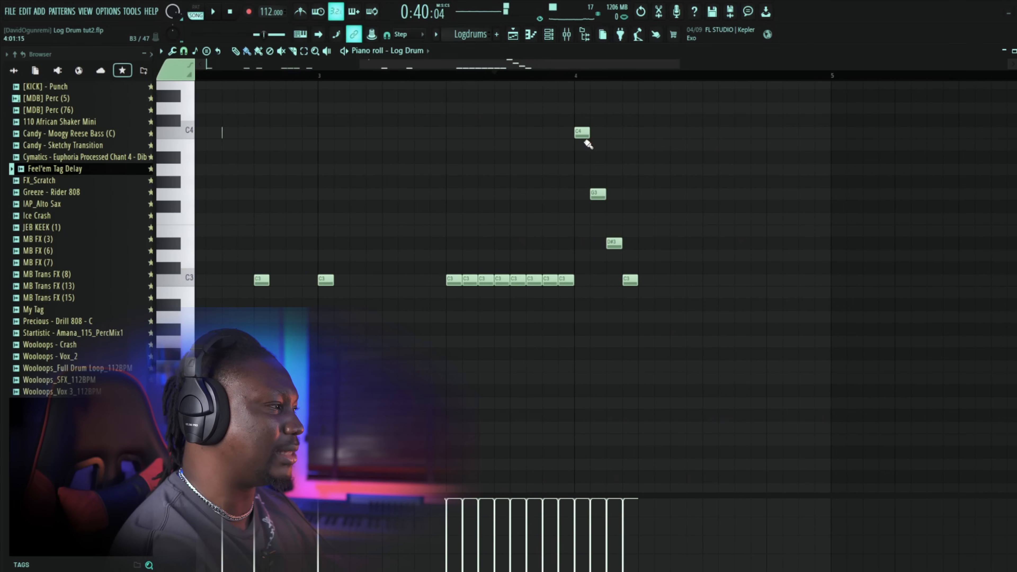
double_click(582, 133)
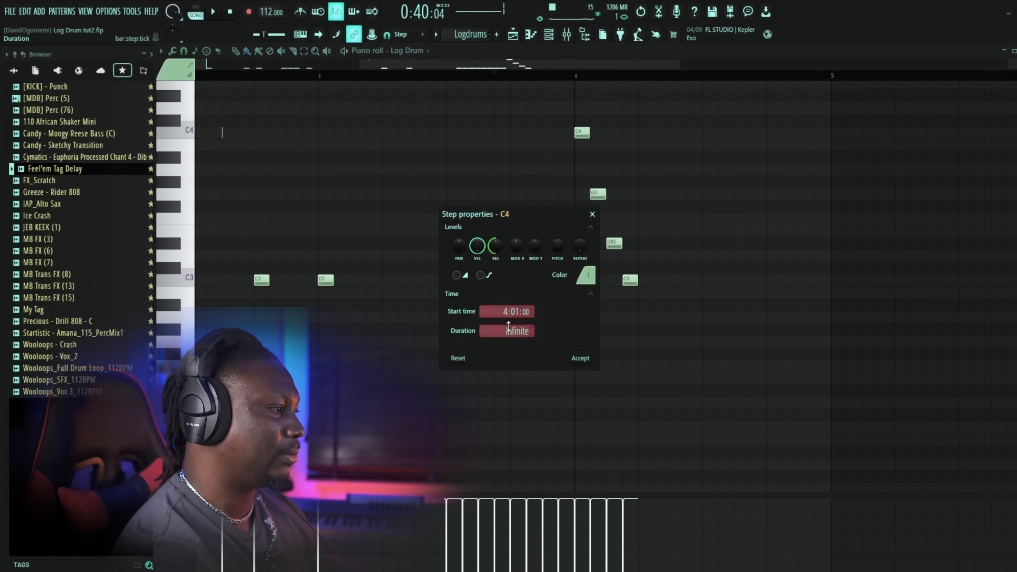
left_click(581, 357)
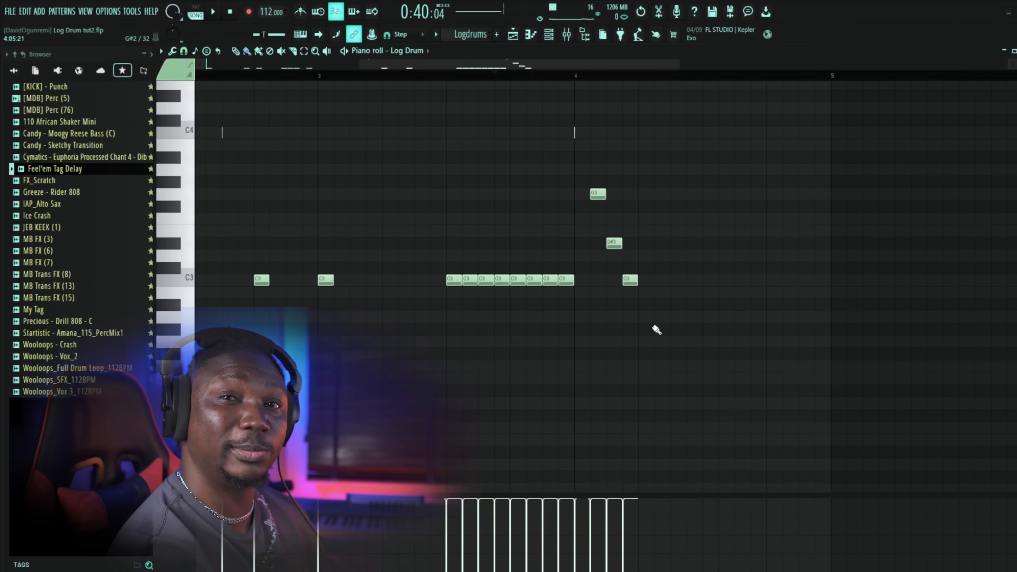
key("space")
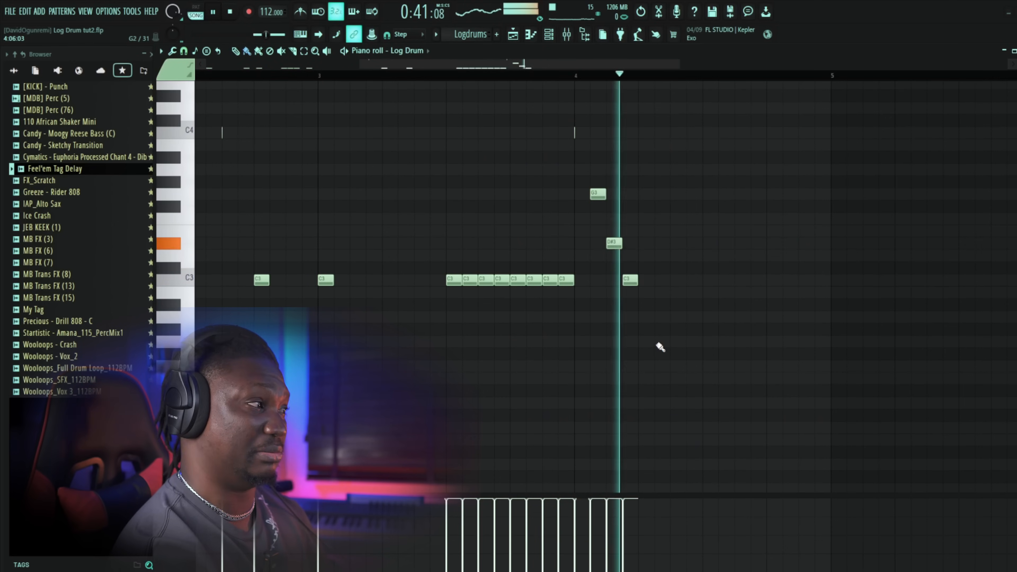
scroll(679, 81, "down", 3)
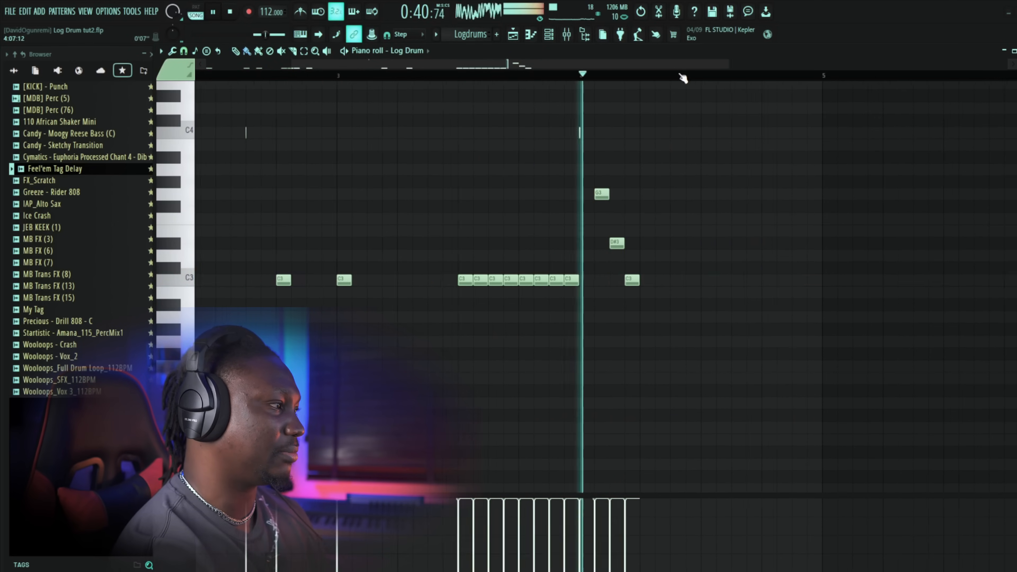
key("space")
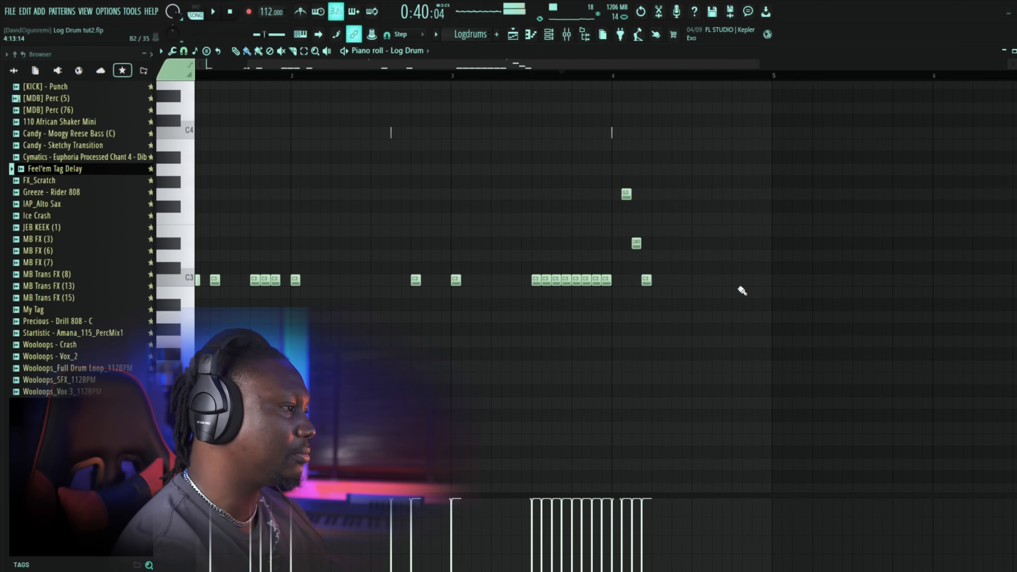
Step: Add one-step C3 notes at steps 13 and 15 of bar 4 and audition the bar's ending
key("space")
left_click(760, 282)
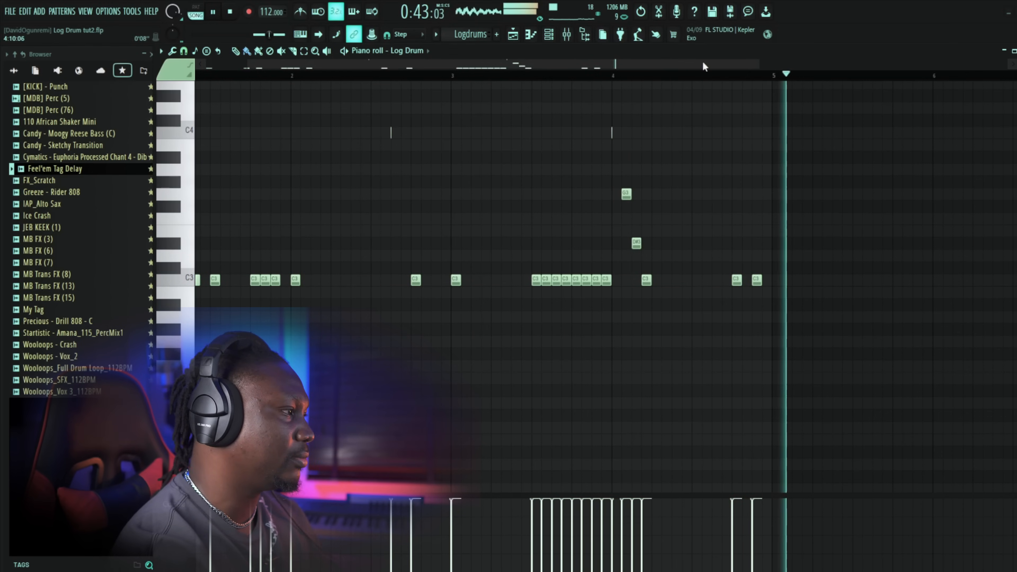
Step: Duplicate all notes of the four-bar pattern into bars 5 to 8
scroll(708, 82, "down", 2)
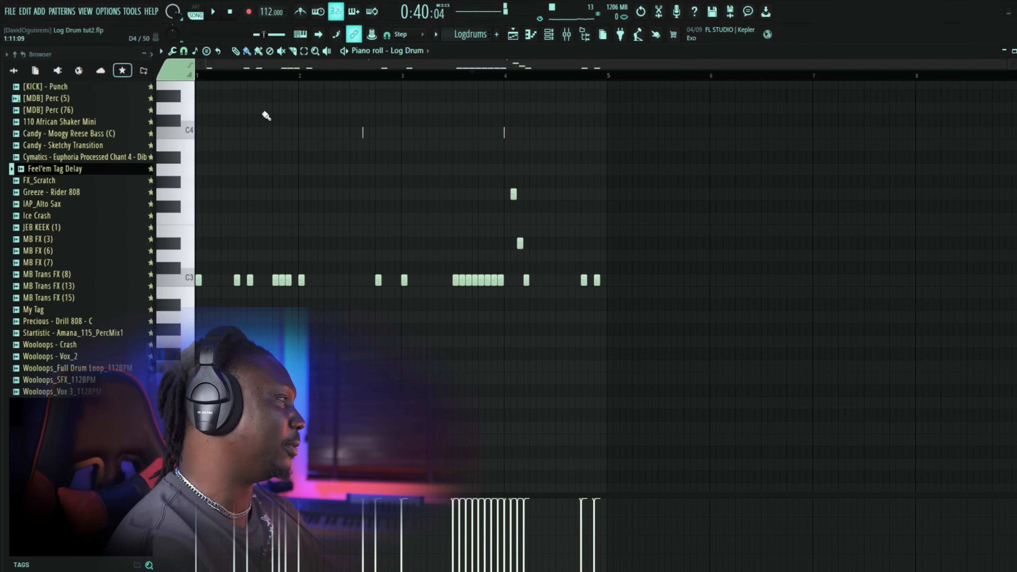
key("ctrl+a")
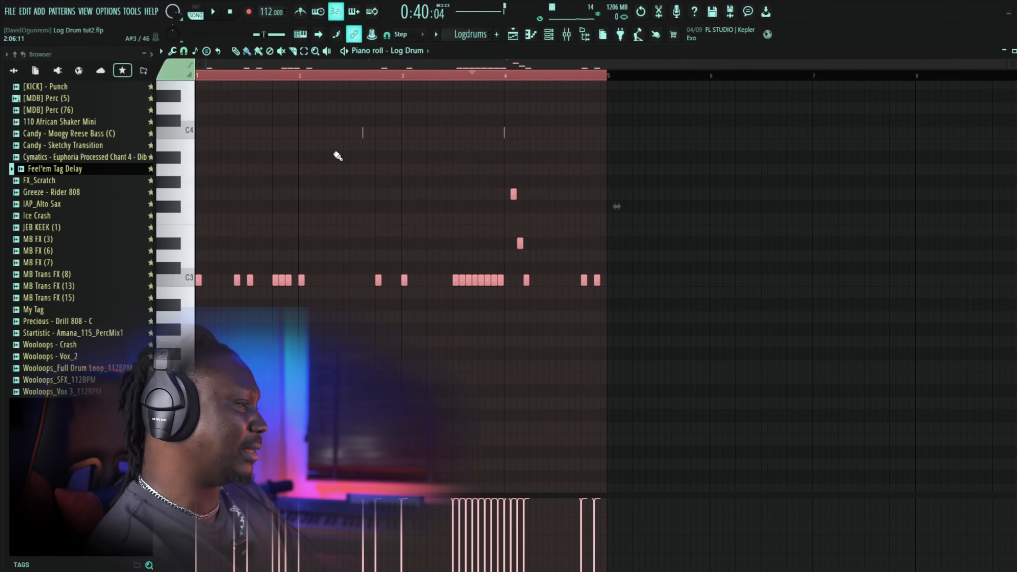
key("ctrl+b")
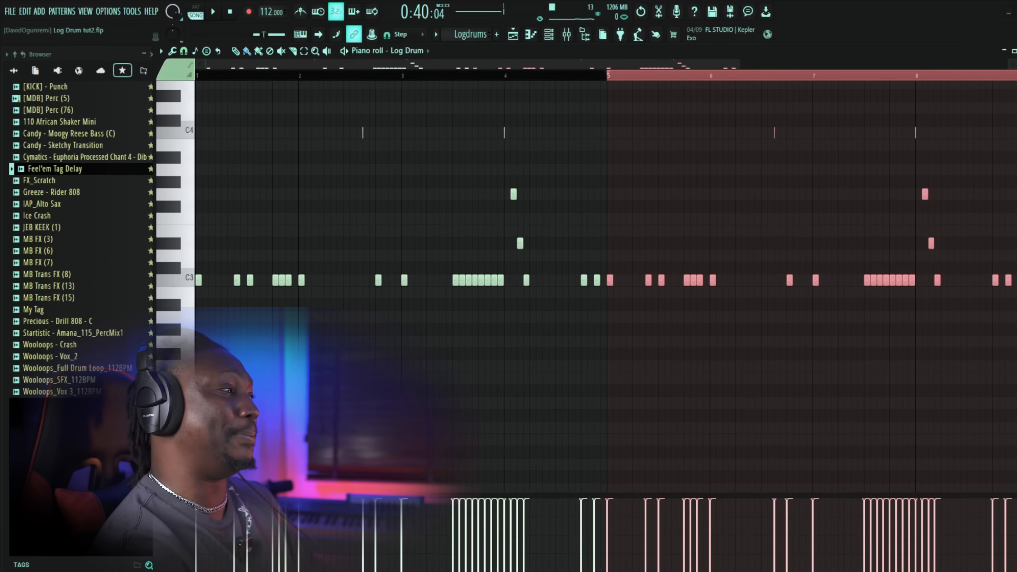
Step: Add one-step notes C4 at step 5 and G3 at step 7 of bar 6, and audition bars 5 to 8
left_click_drag(572, 64, 674, 66)
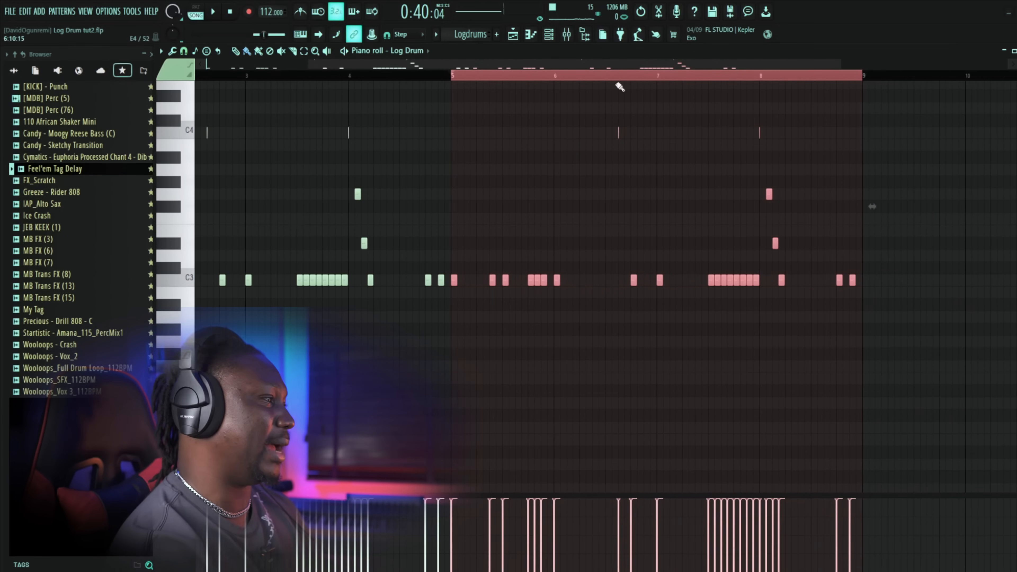
key("ctrl+d")
left_click(398, 77)
key("space")
scroll(467, 77, "up", 2)
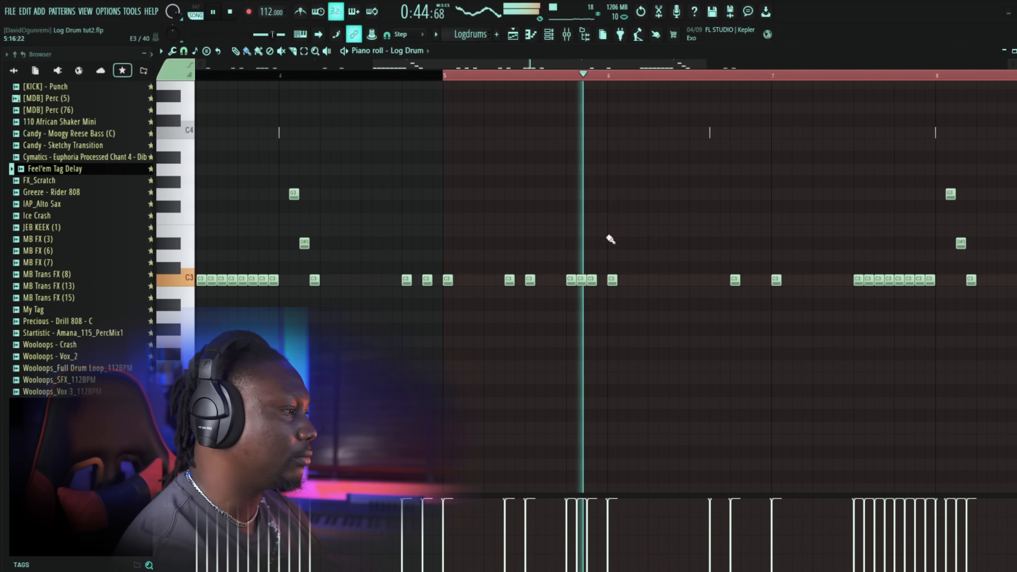
key("space")
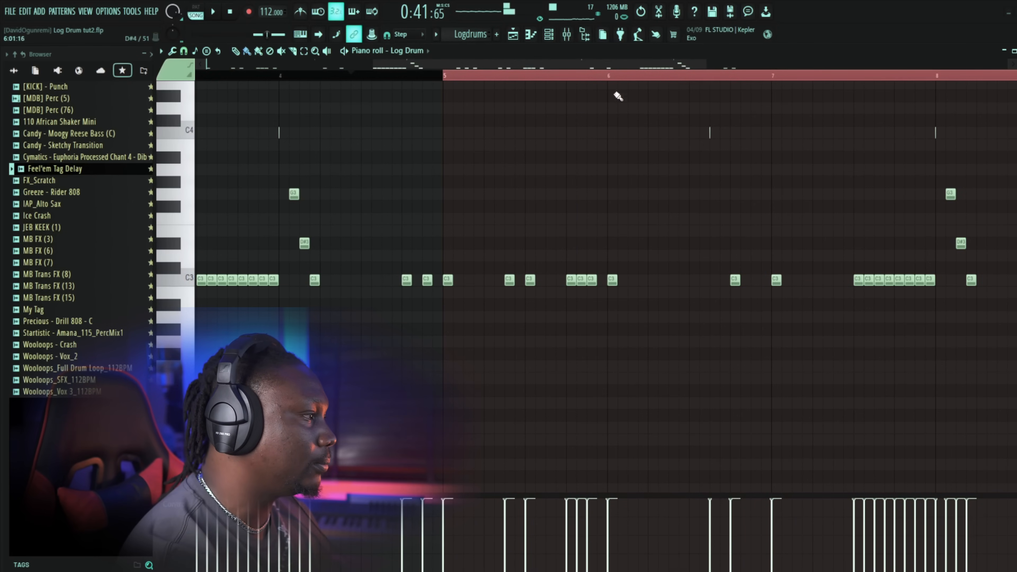
key("space")
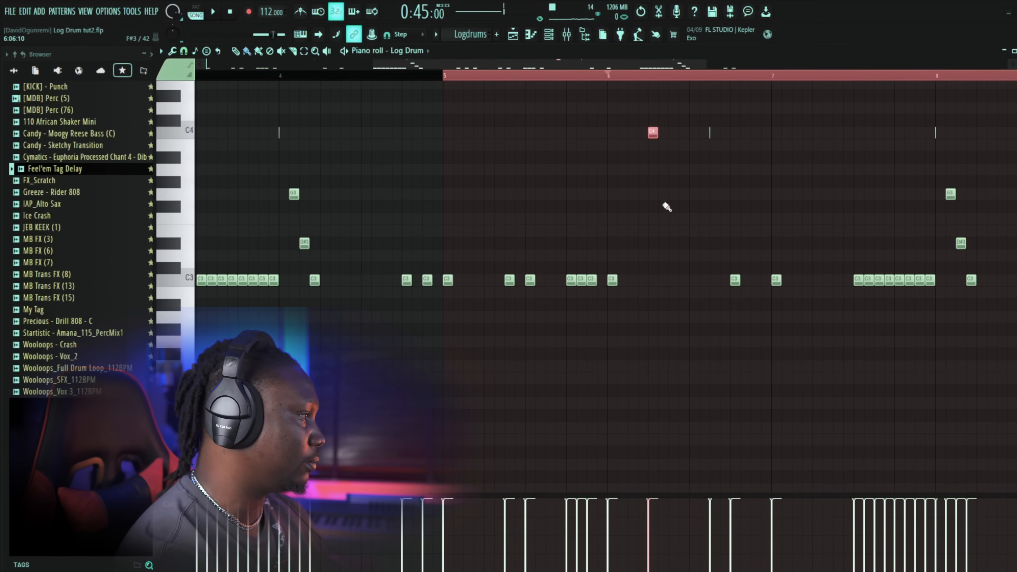
key("space")
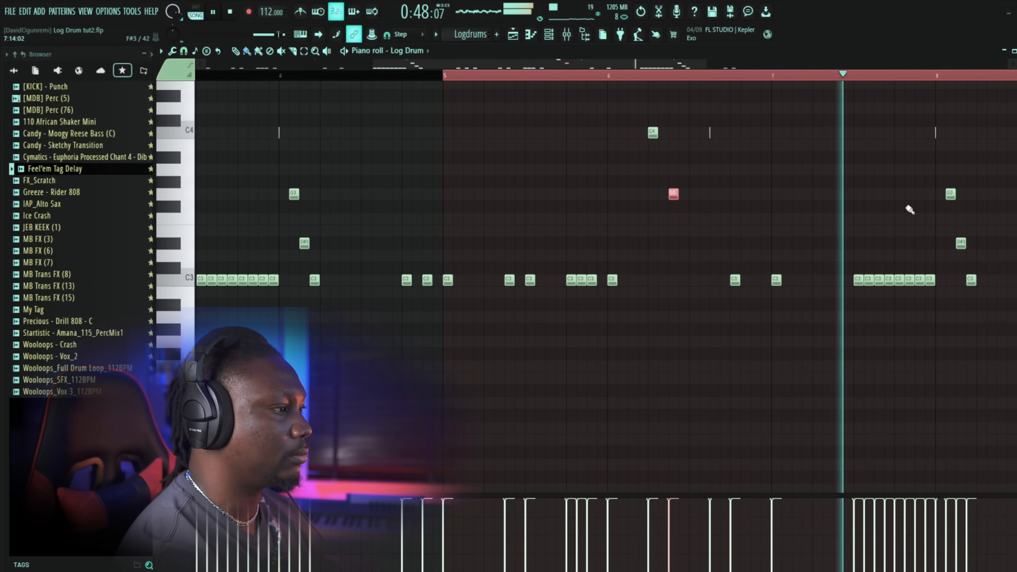
key("space")
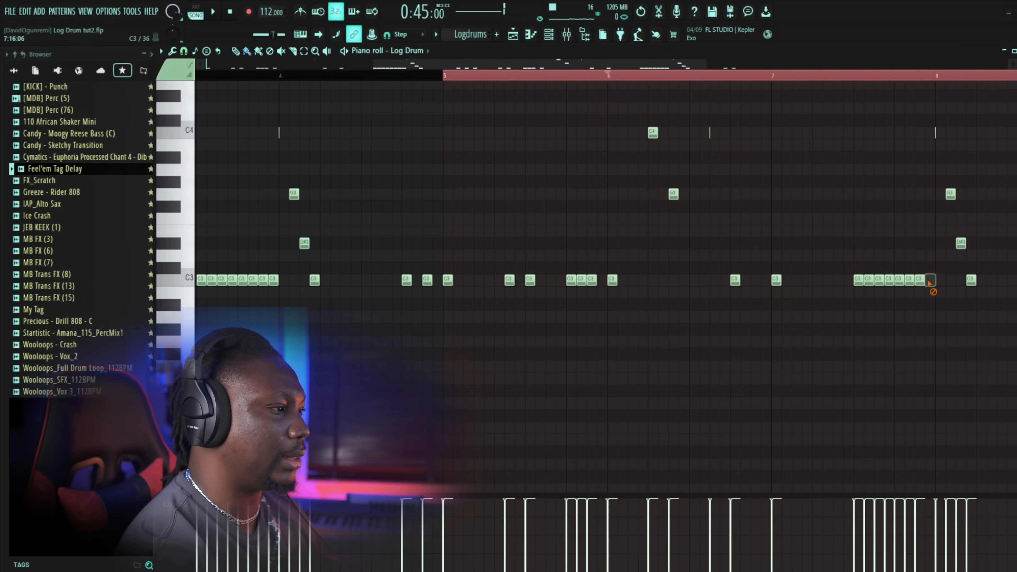
Step: Delete the run of C3 notes in the second half of bar 7 and add one-step C3 notes at steps 4 and 7
left_click_drag(930, 283, 859, 282)
key("space")
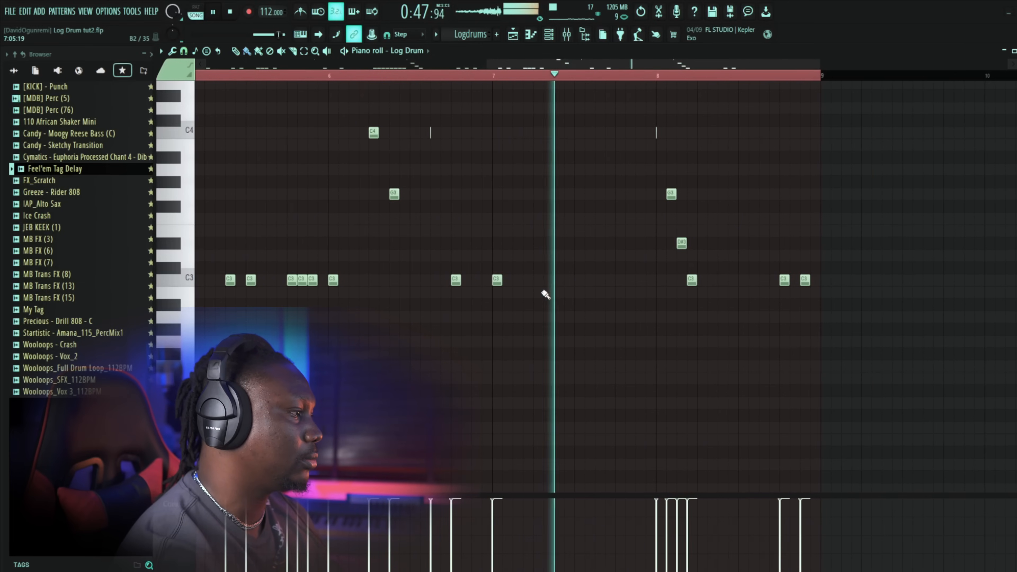
key("space")
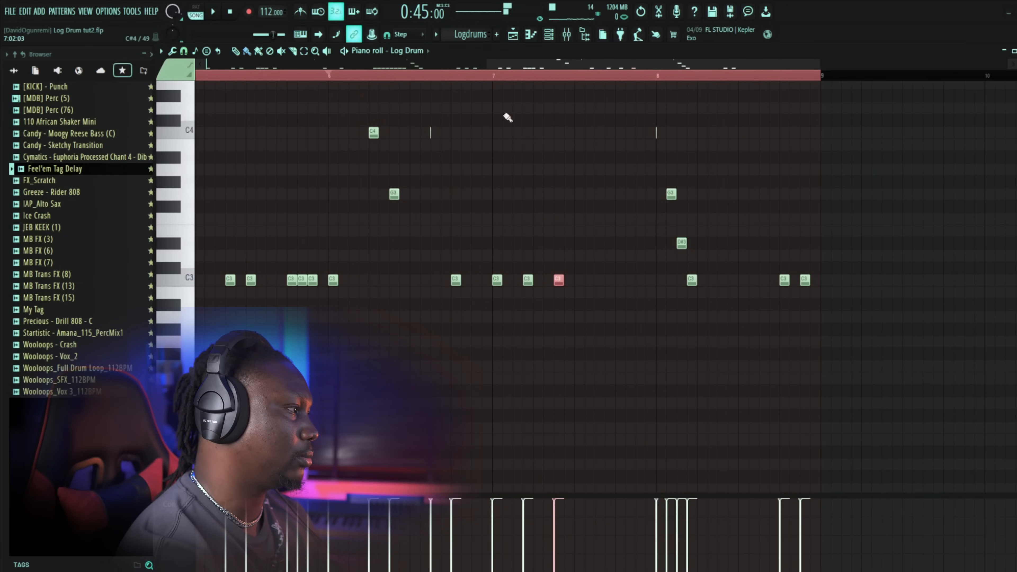
Step: Add one-step C3 notes at steps 10, 13 and 14 of bar 7 while auditioning the spacing
key("space")
left_click(590, 222, "ctrl")
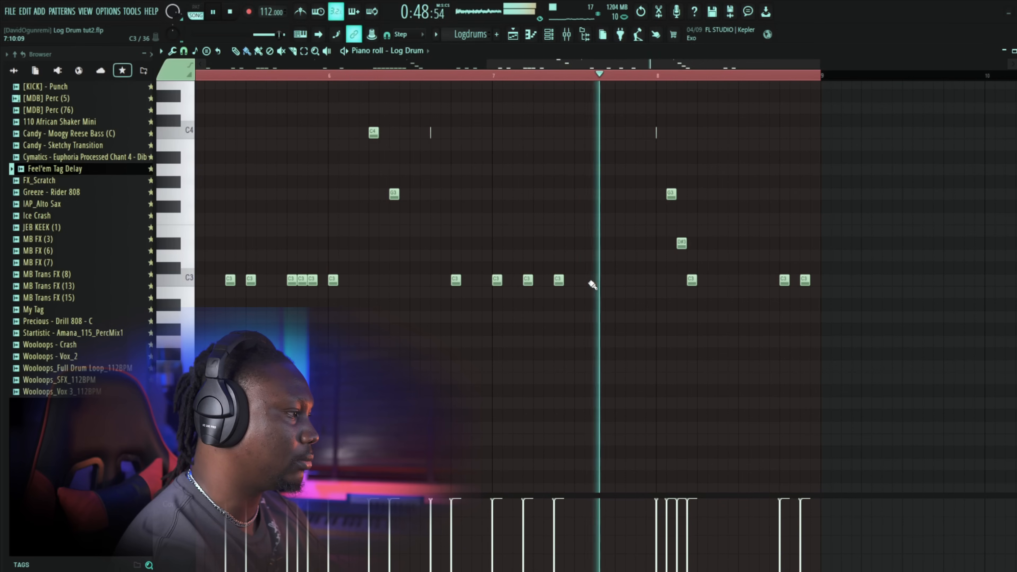
key("space")
key("space")
left_click(591, 282)
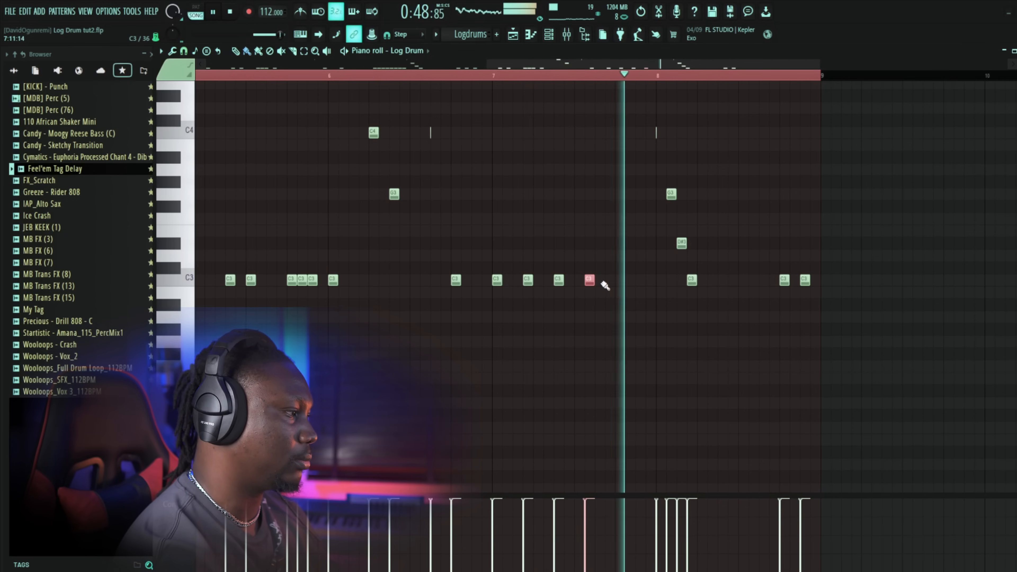
left_click(619, 282)
key("space")
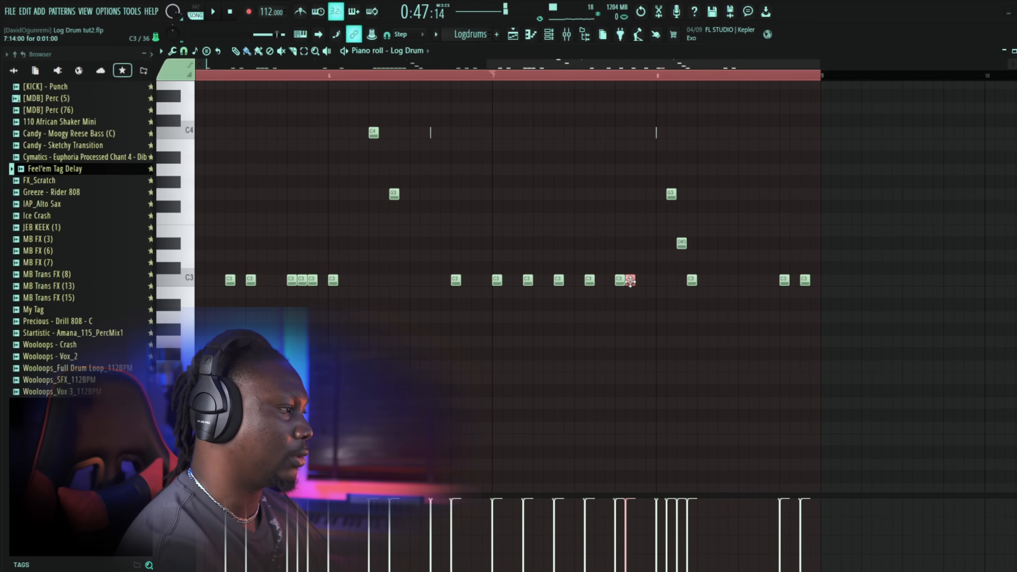
Step: Remove the extra C3 note at step 14 of bar 7 and audition from bar 7
double_click(631, 281)
left_click_drag(517, 326, 514, 378)
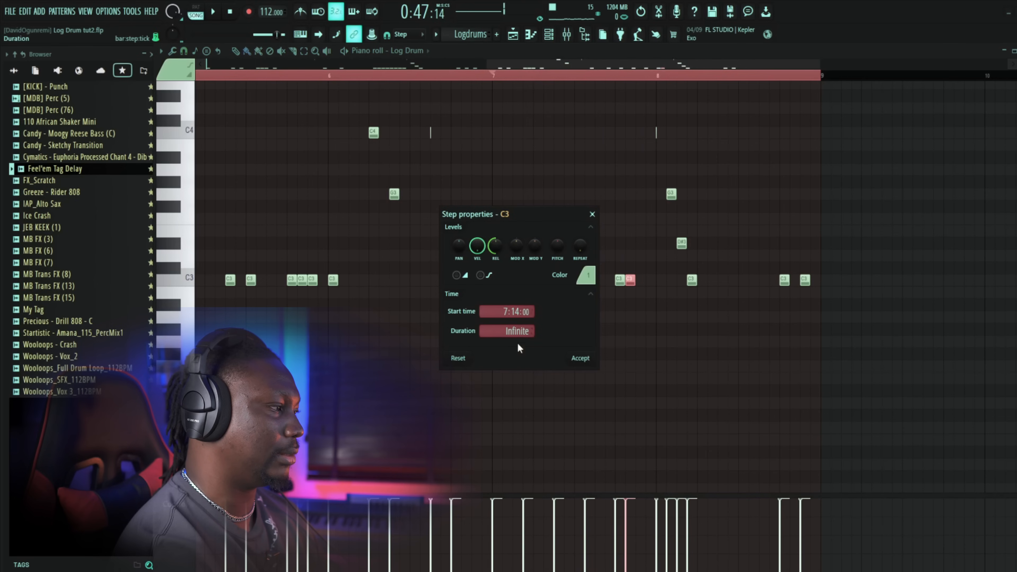
left_click(580, 357)
key("space")
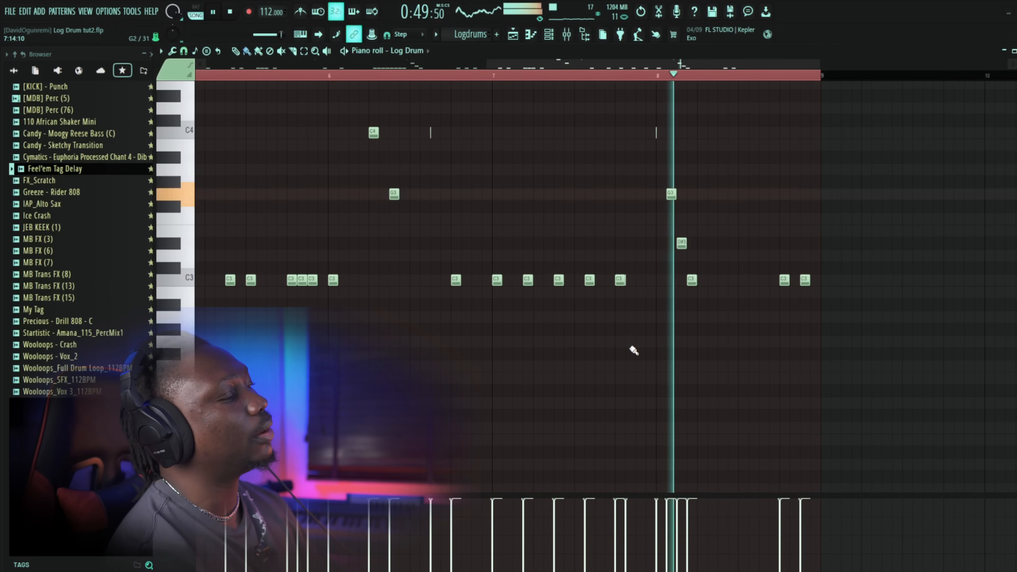
key("space")
key("space")
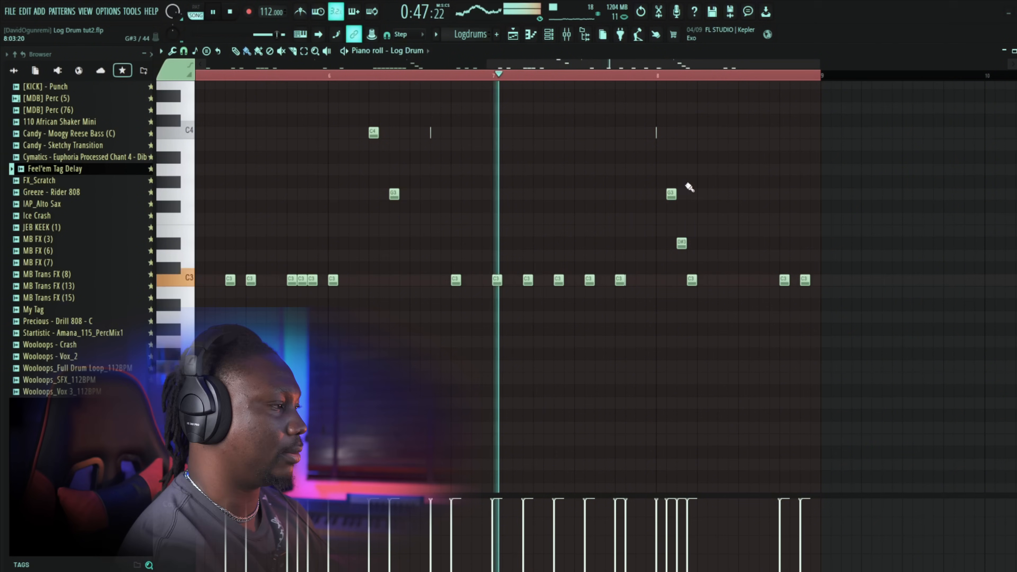
Step: Undo the deletion of the hairline C4 note at the start of bar 8 and resume playback
key("space")
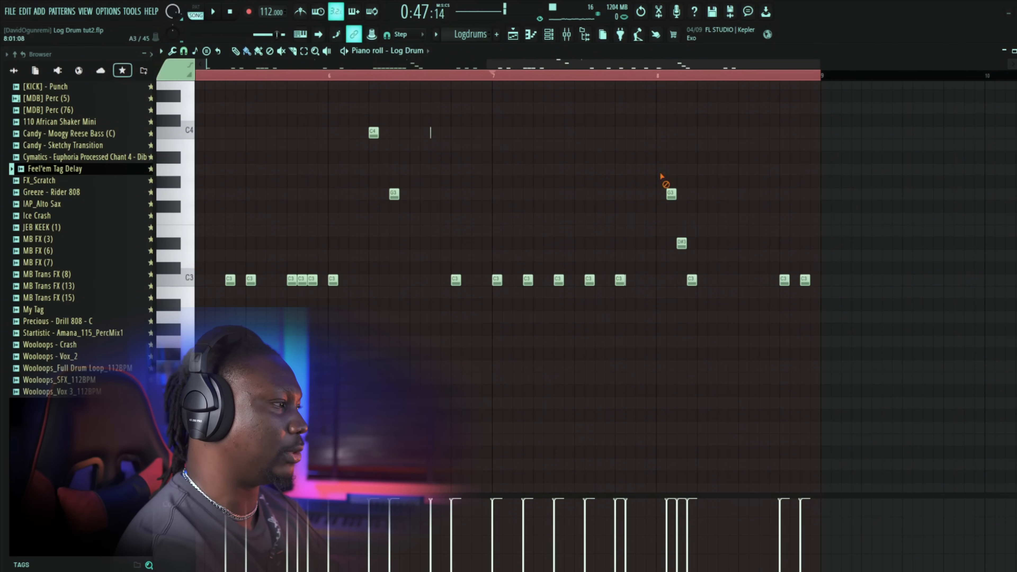
key("ctrl+z")
key("space")
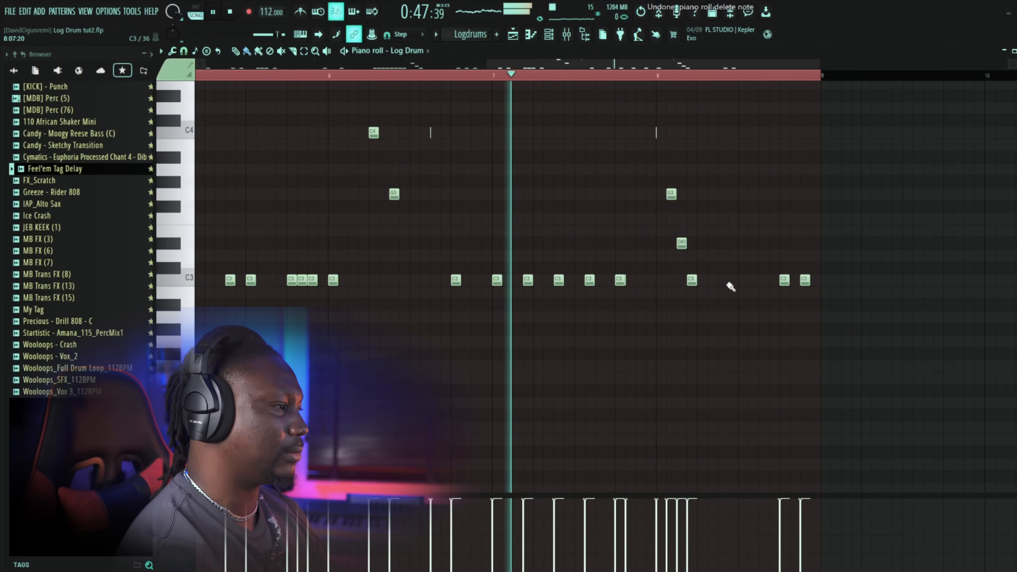
Step: Add one-step C3 notes at steps 7 and 10 of bar 8, move the bar's last C3 to step 14, and audition
left_click(723, 280)
left_click(753, 280)
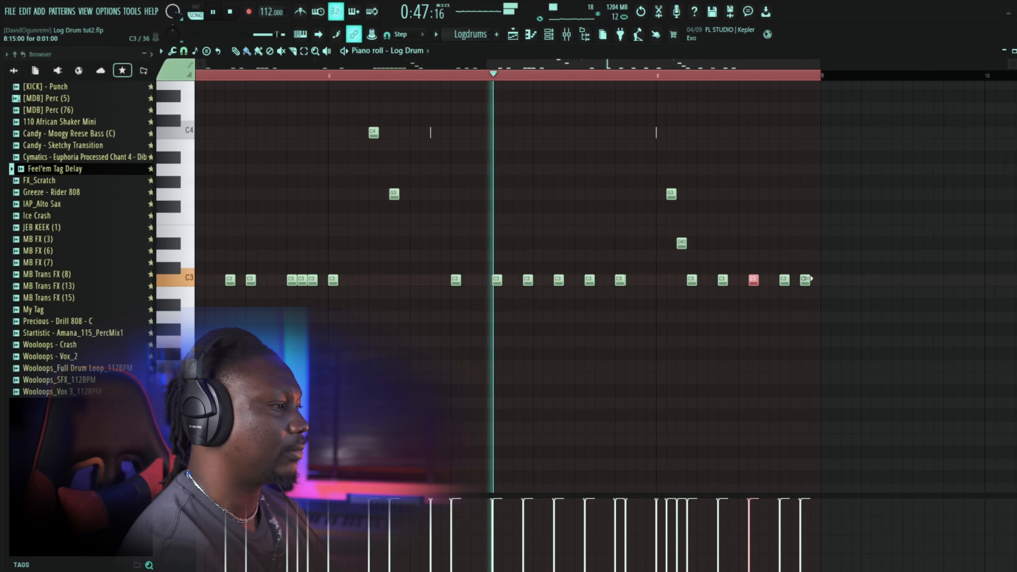
left_click_drag(805, 280, 794, 280)
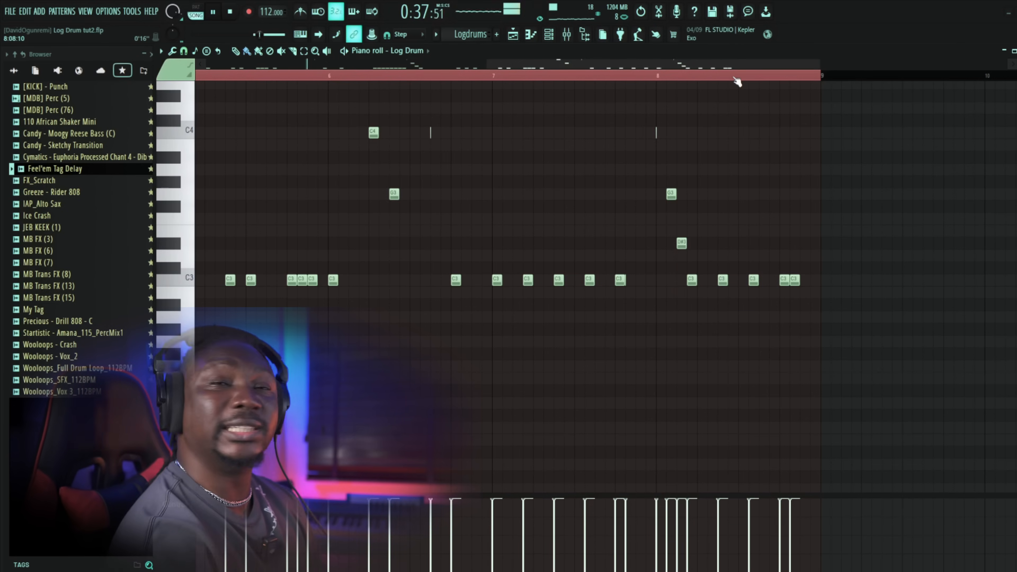
scroll(733, 83, "down", 5)
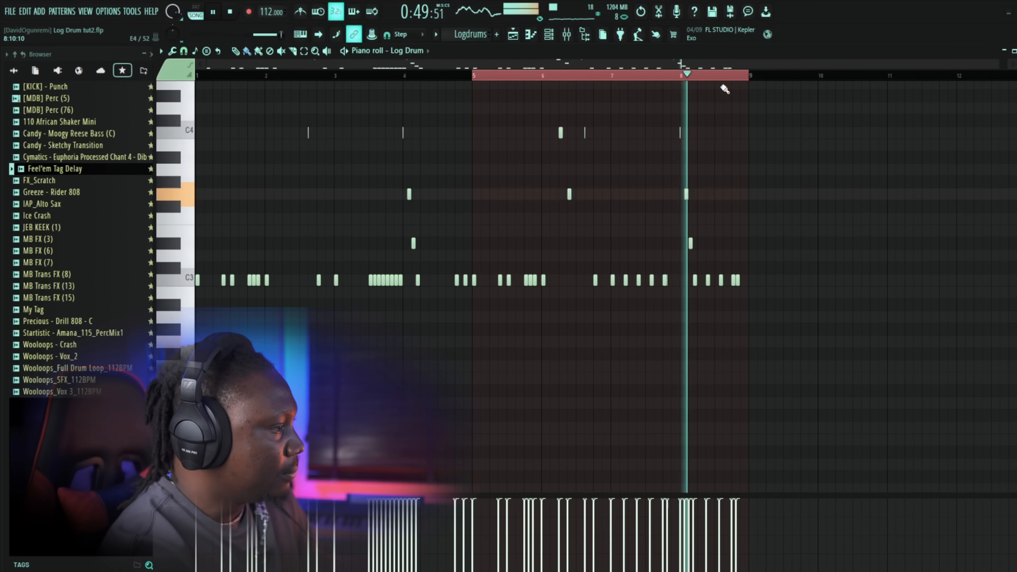
key("space")
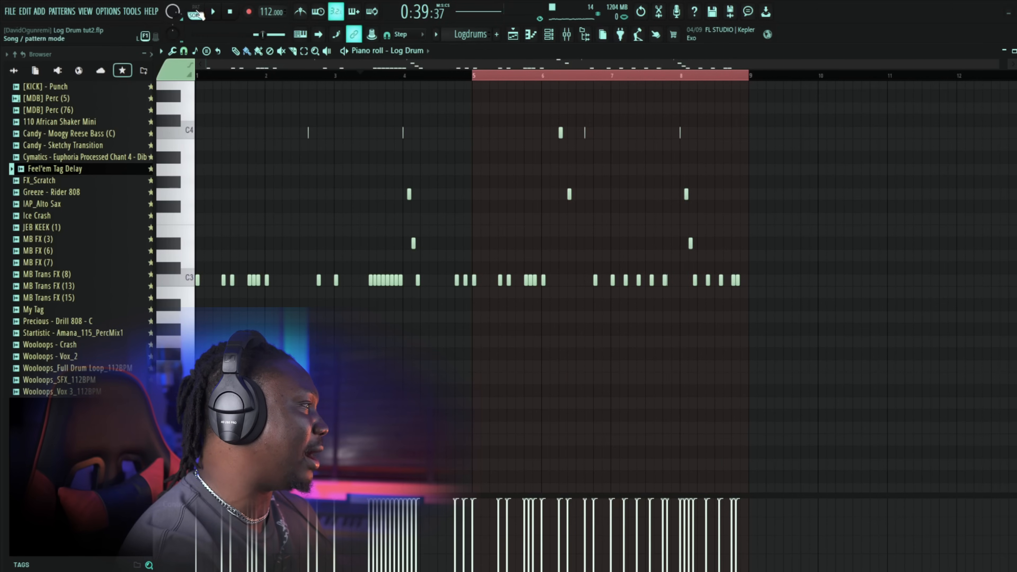
Step: Ramp the velocities of the eight C3 notes in bar 3's second half upwards to full, and audition them in pattern mode
left_click(363, 78)
key("space")
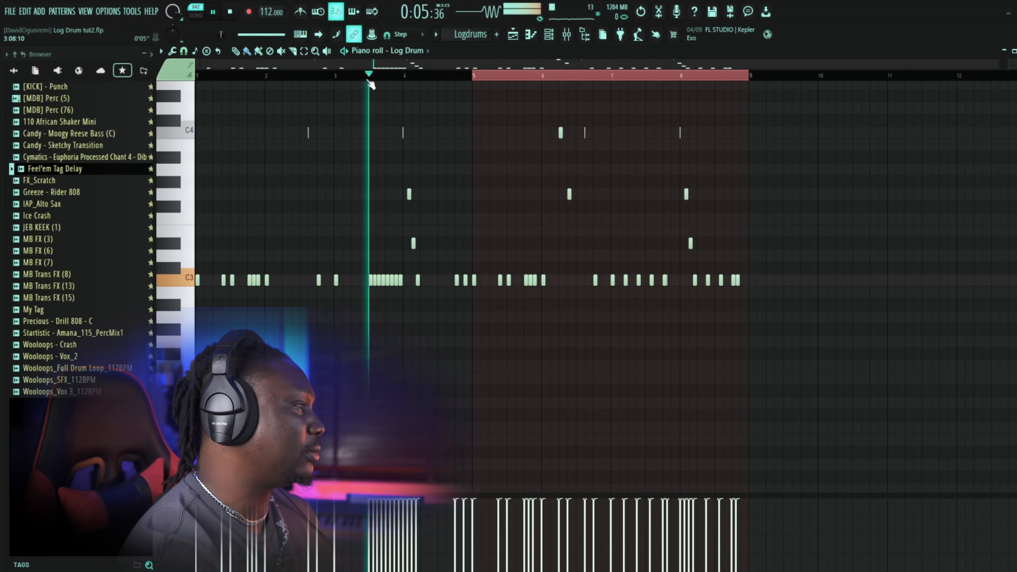
key("space")
scroll(371, 82, "up", 5)
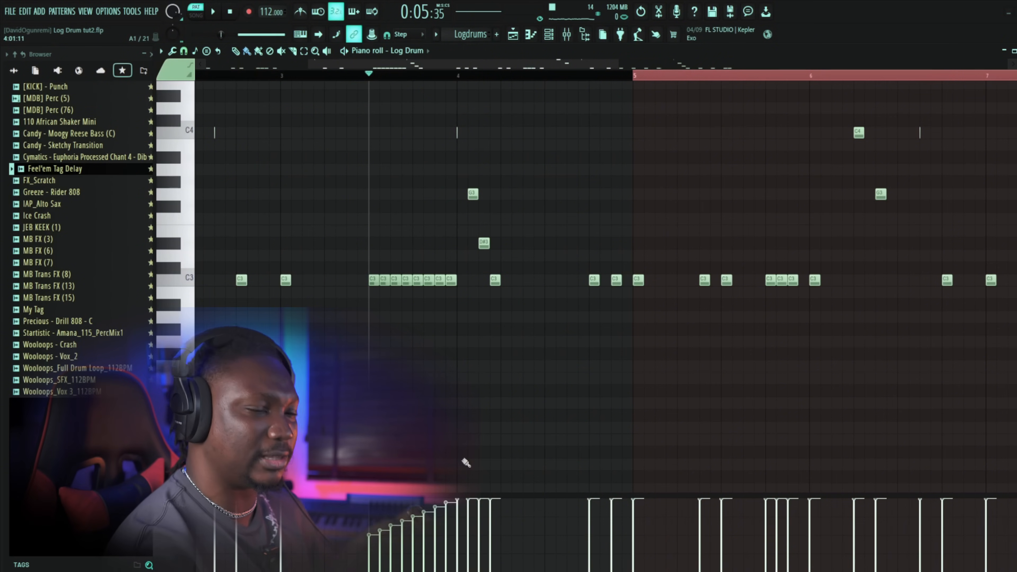
key("space")
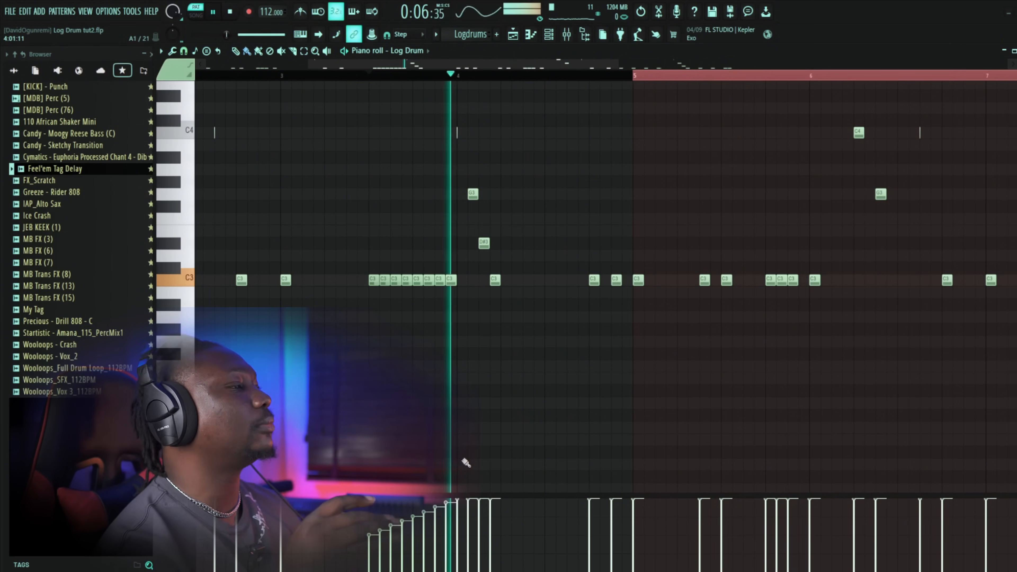
key("space")
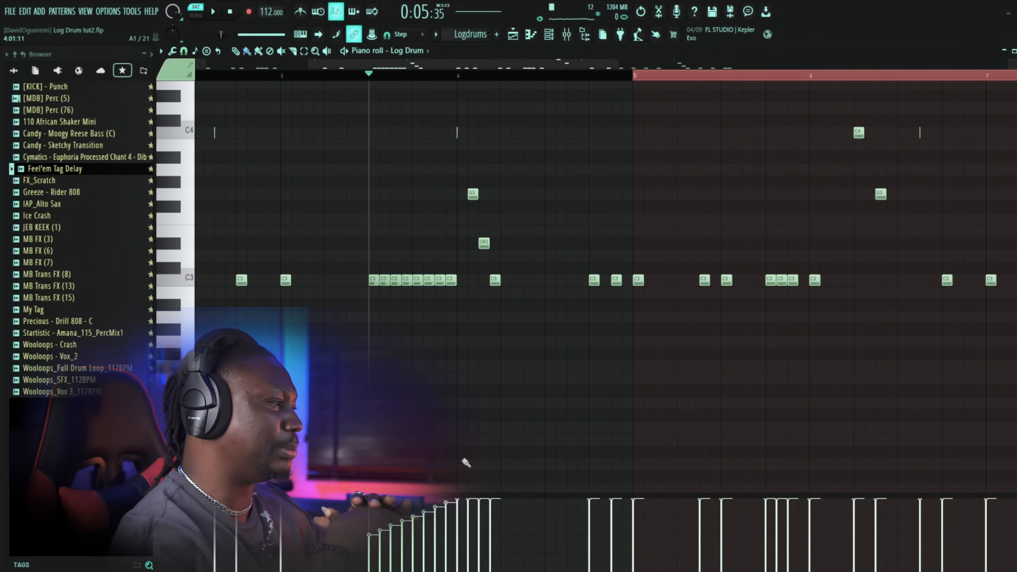
key("space")
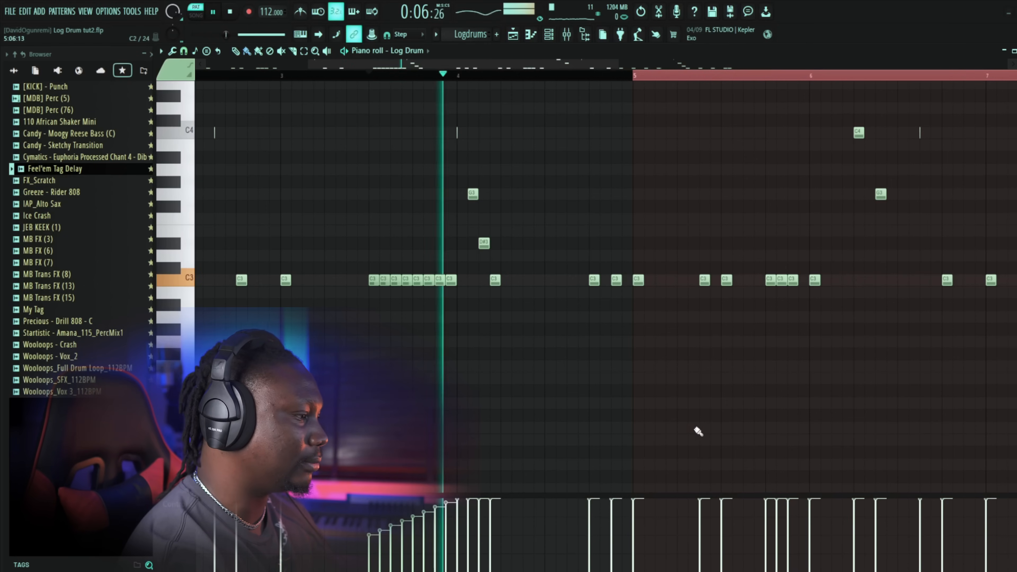
key("space")
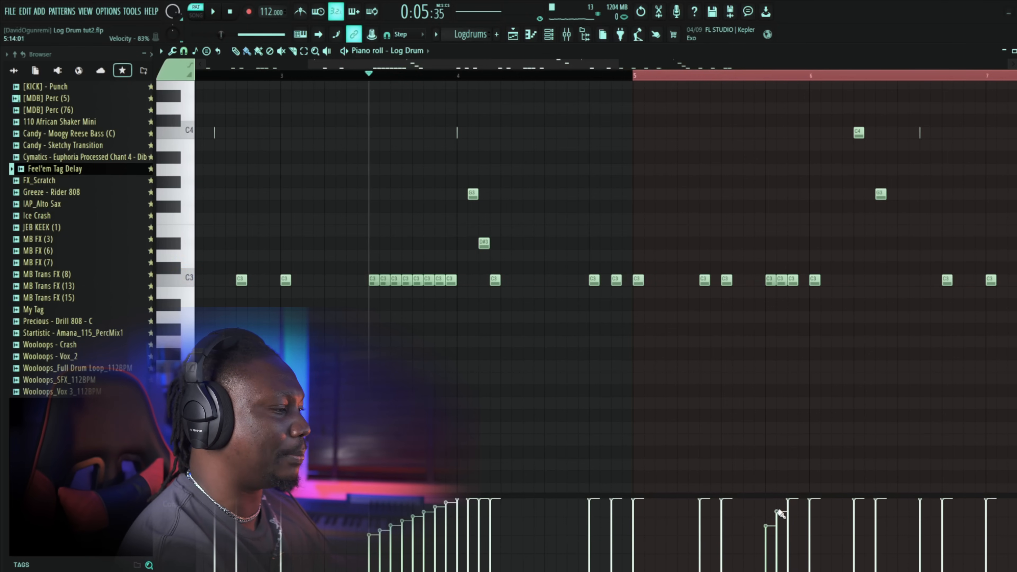
Step: Shape rising velocities on the three consecutive C3 notes ending bars 5 and 1, and audition the pattern from bar 1
scroll(667, 77, "down", 4)
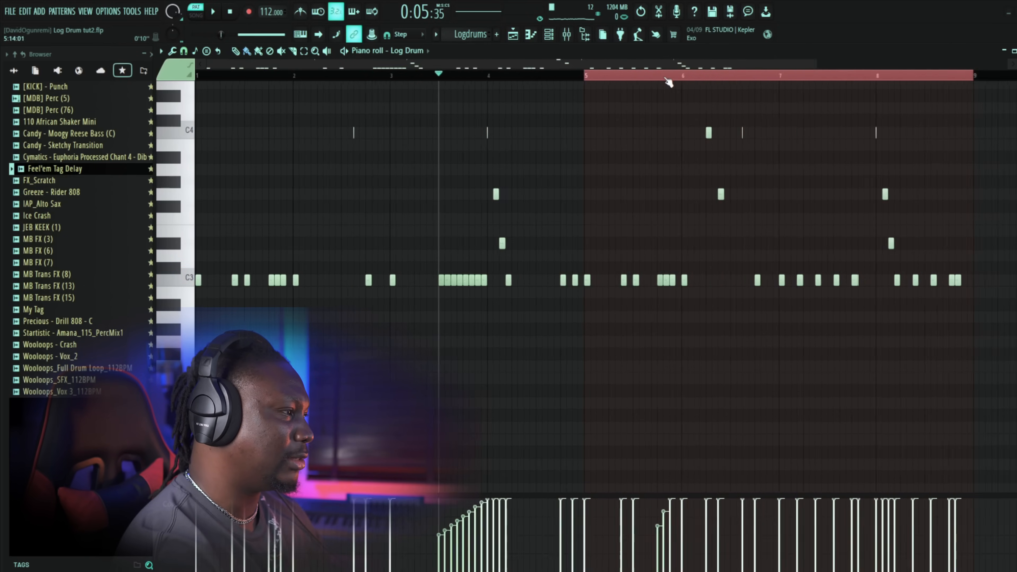
key("space")
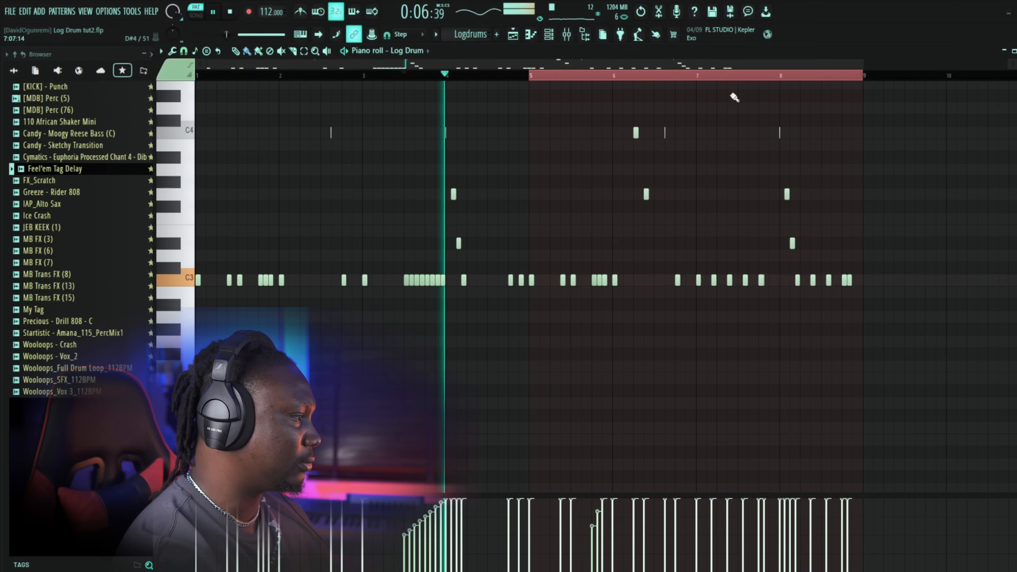
key("space")
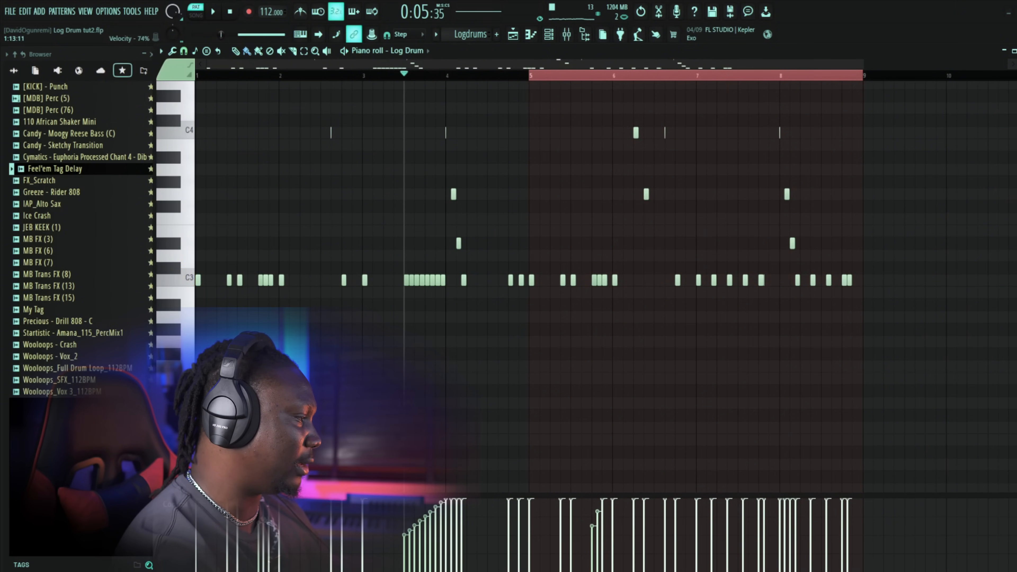
key("space")
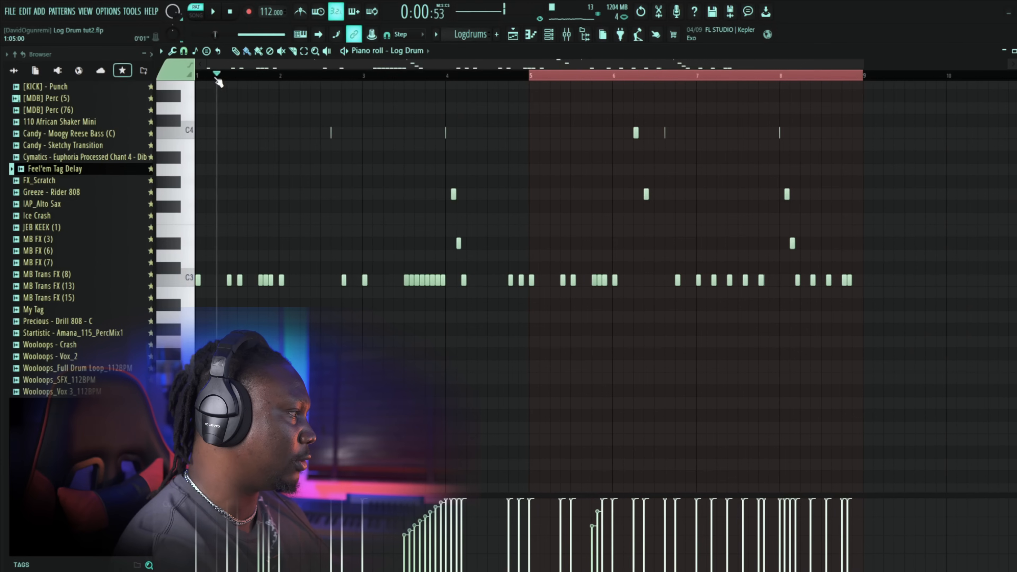
key("space")
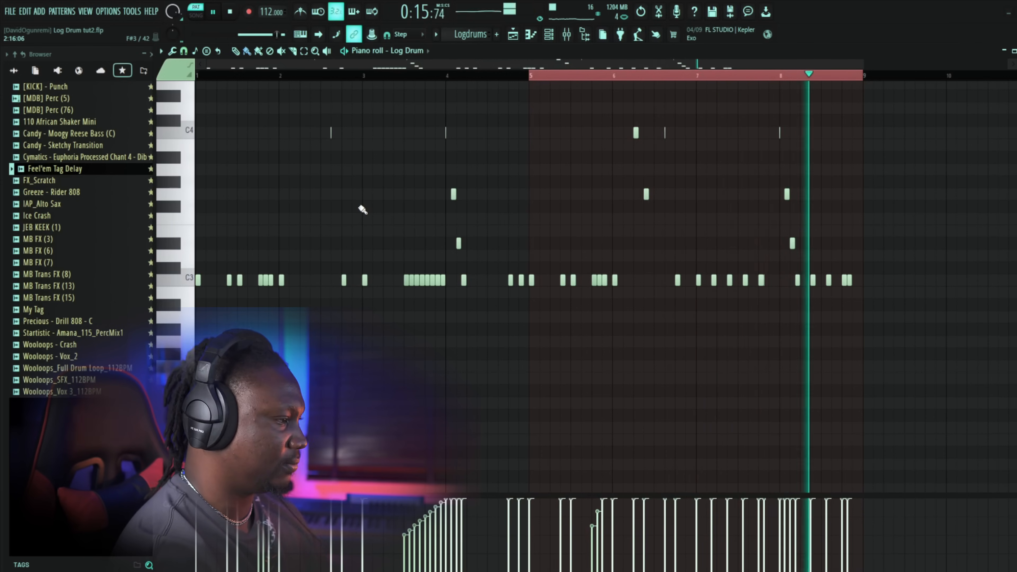
key("space")
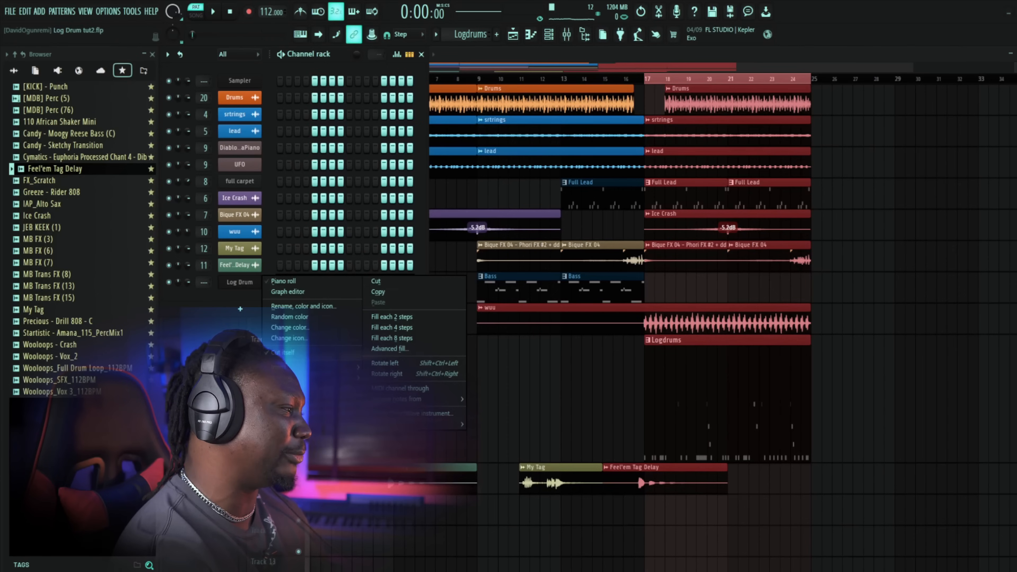
Step: Clone the Log Drum channel and rename the copy as Log Drum Sauce
left_click(280, 389)
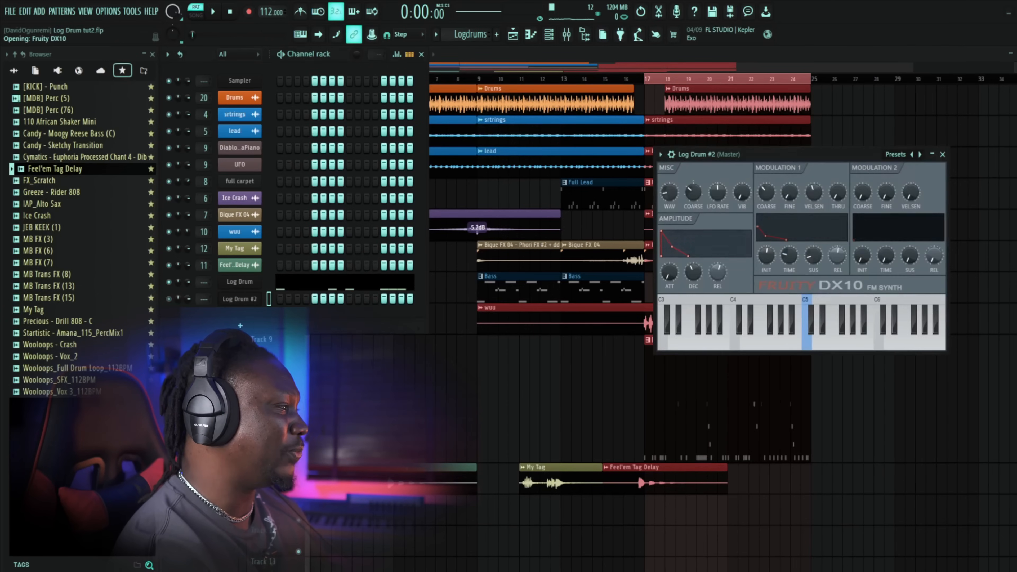
mouse_move(835, 154)
left_mouse_down()
mouse_move(634, 162)
mouse_move(618, 131)
left_mouse_up()
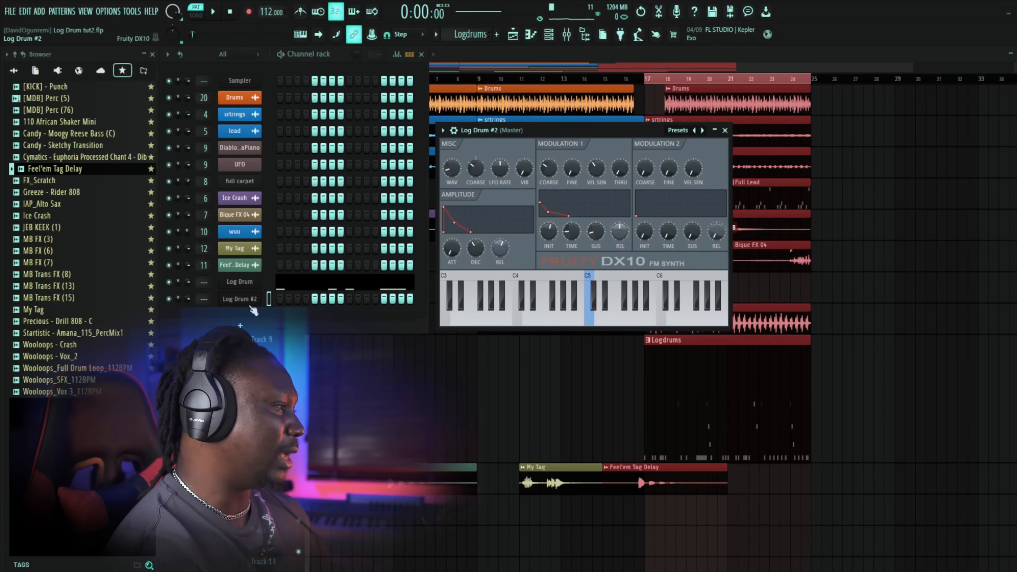
right_click(252, 300)
left_click(326, 329)
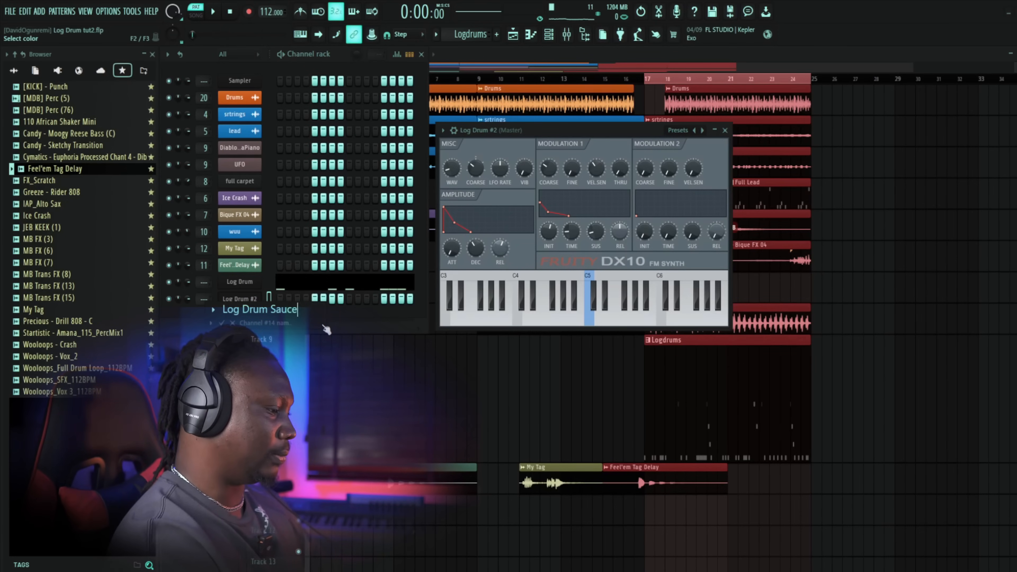
key("Return")
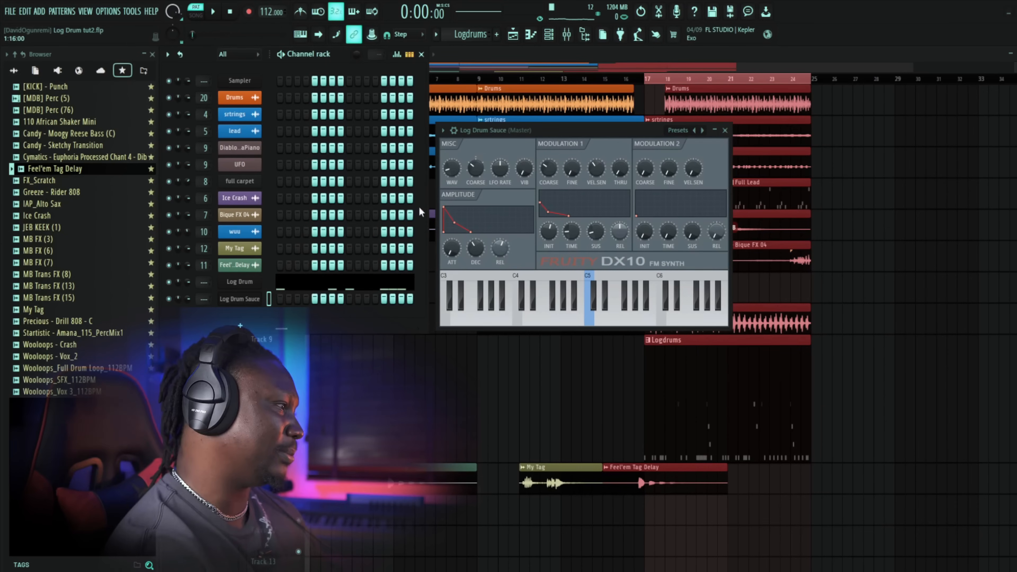
Step: Adjust Modulation 1's sustain on Log Drum Sauce, try a slower amplitude attack, return the attack to its minimum, and close the synth
left_click_drag(599, 139, 595, 135)
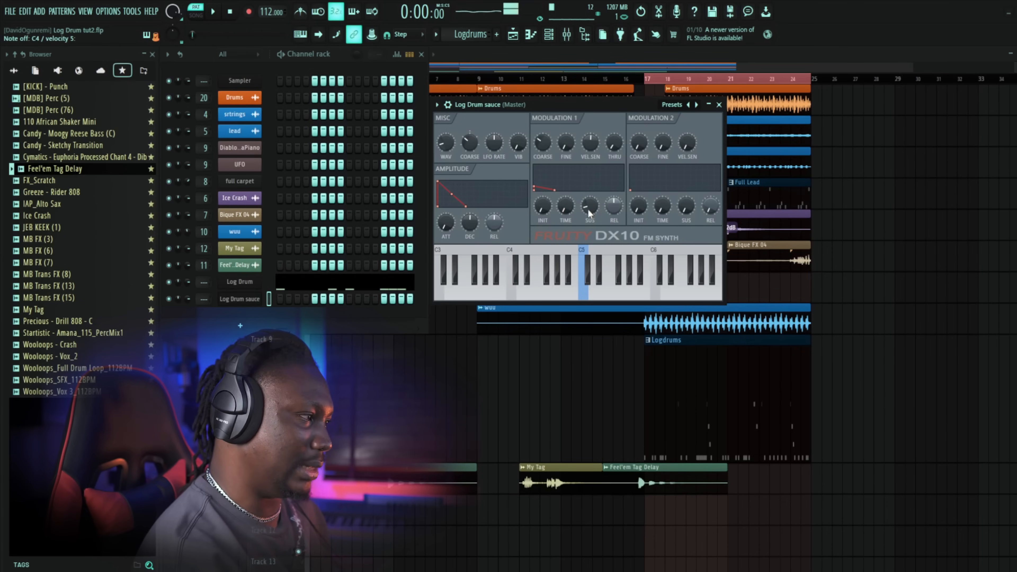
left_click_drag(588, 209, 587, 208)
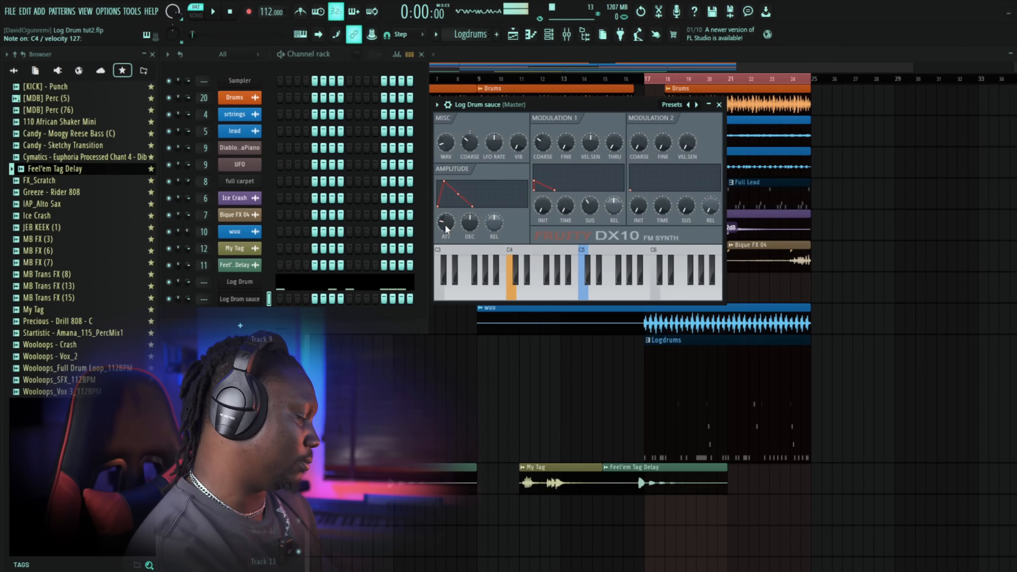
left_click_drag(445, 224, 445, 213)
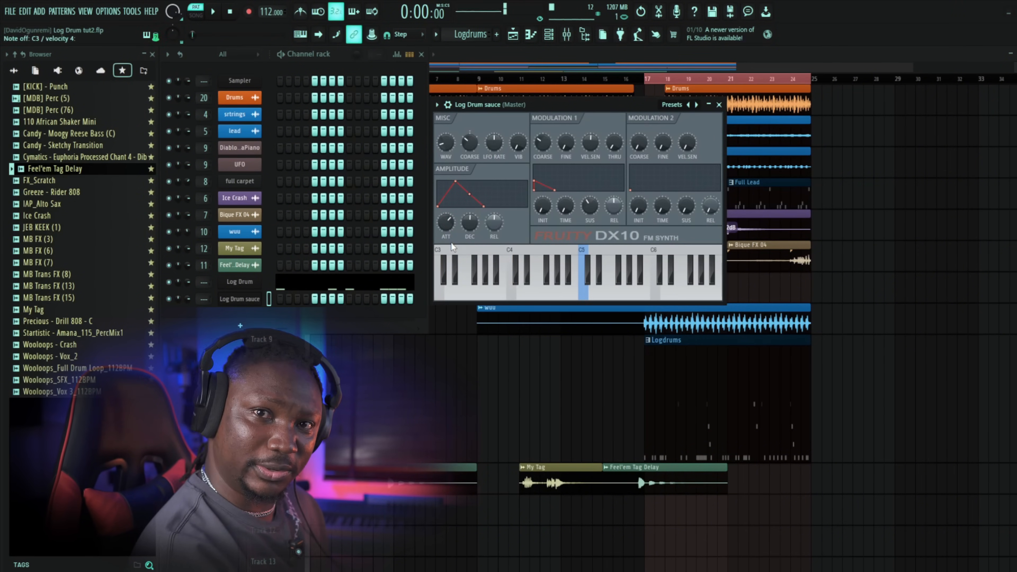
left_click_drag(446, 222, 446, 230)
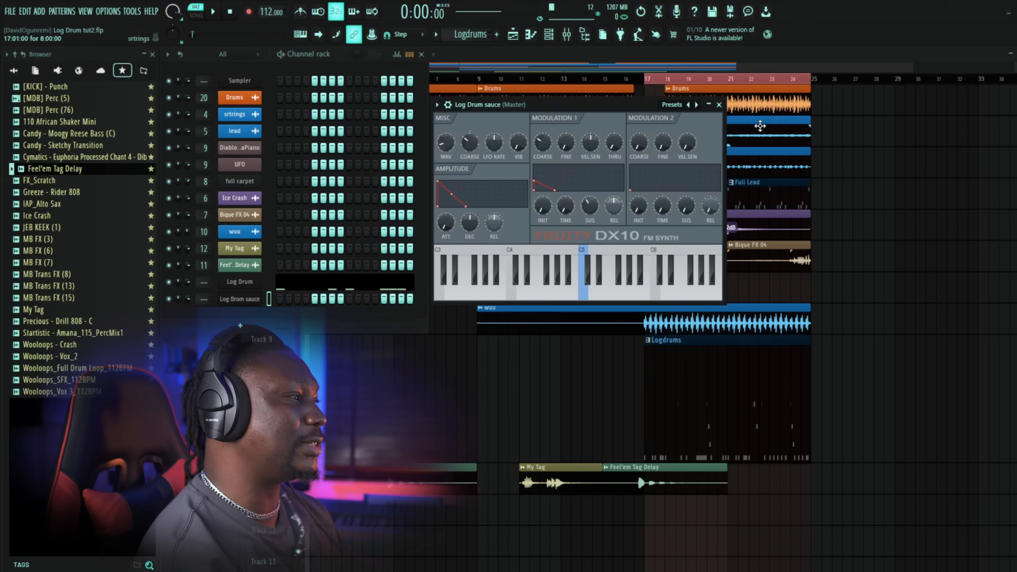
left_click(720, 105)
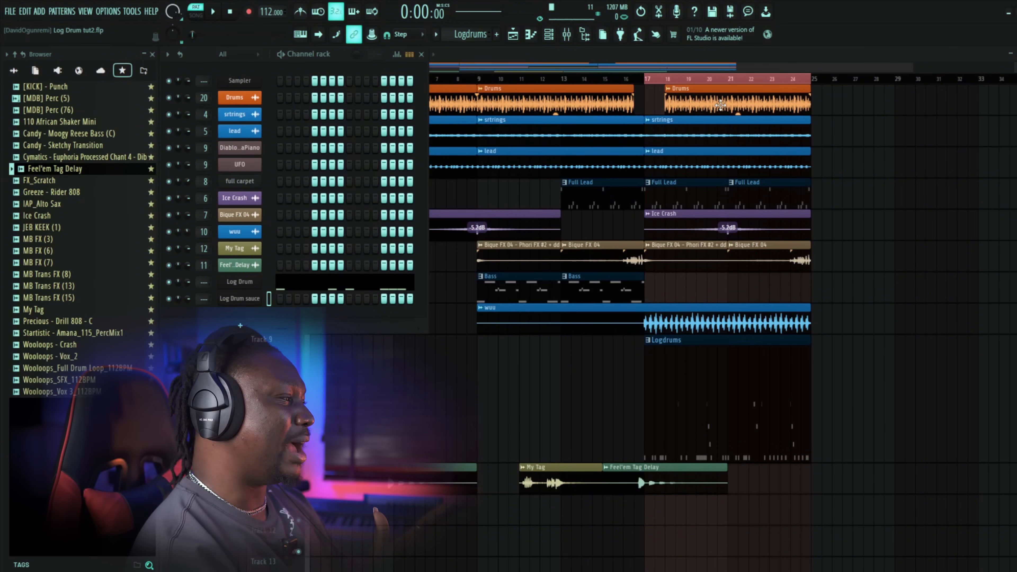
Step: In Log Drum Sauce's piano roll, add a seven-step C3 note at step 4 of bar 2 and audition it
right_click(242, 299)
left_click(283, 296)
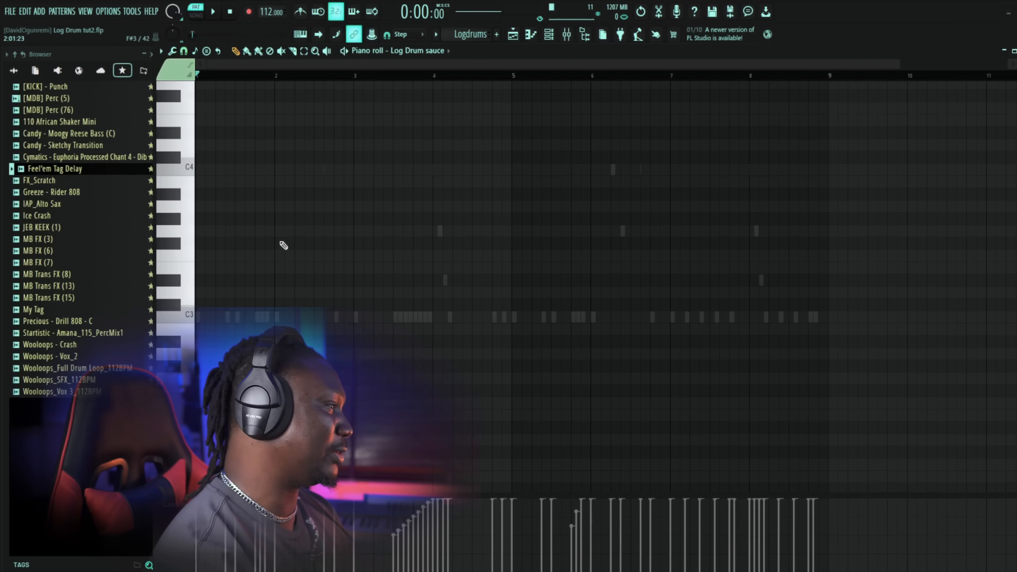
key("space")
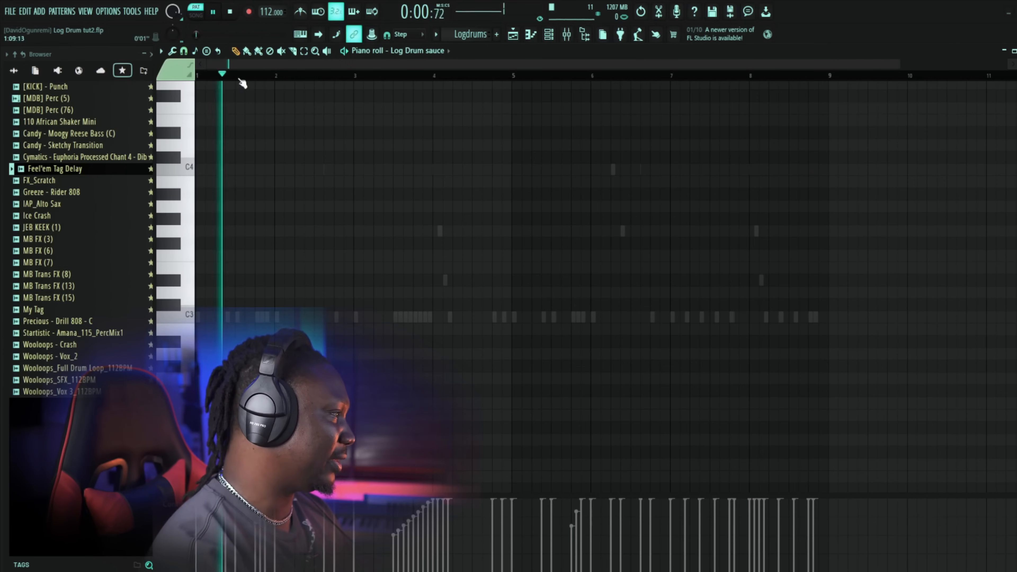
scroll(242, 74, "up", 2)
key("space")
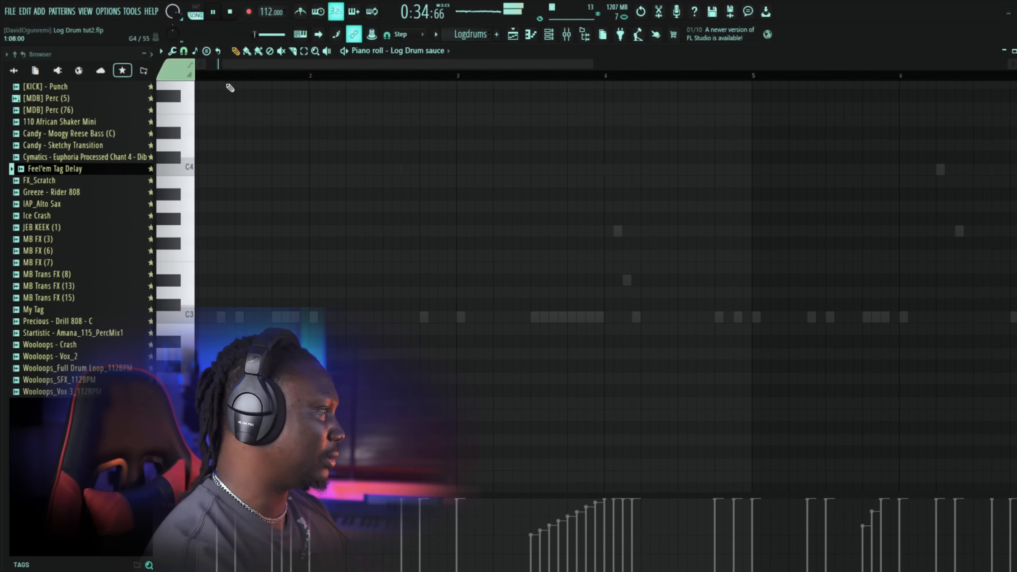
left_click_drag(251, 65, 234, 65)
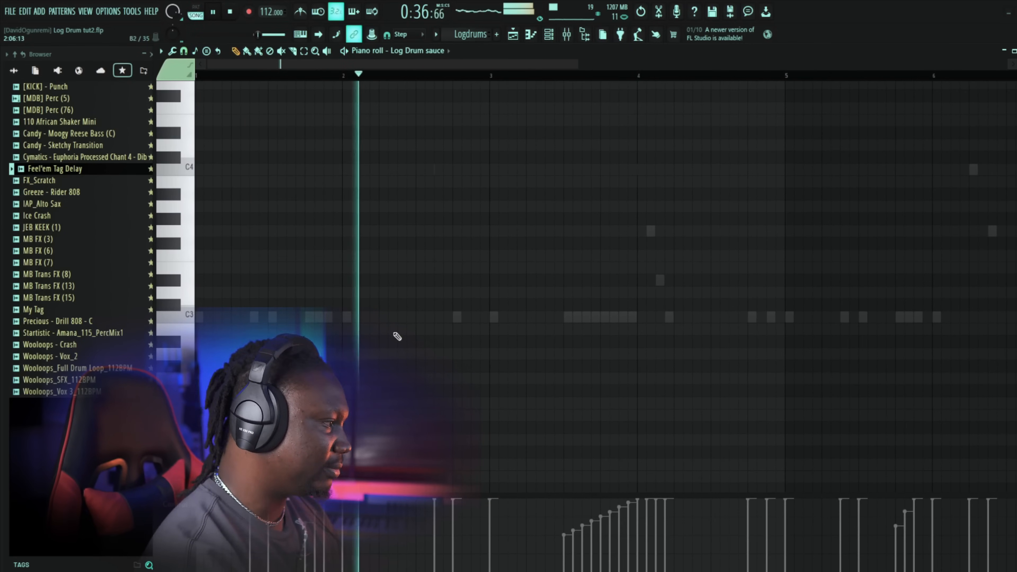
key("space")
left_click(381, 317)
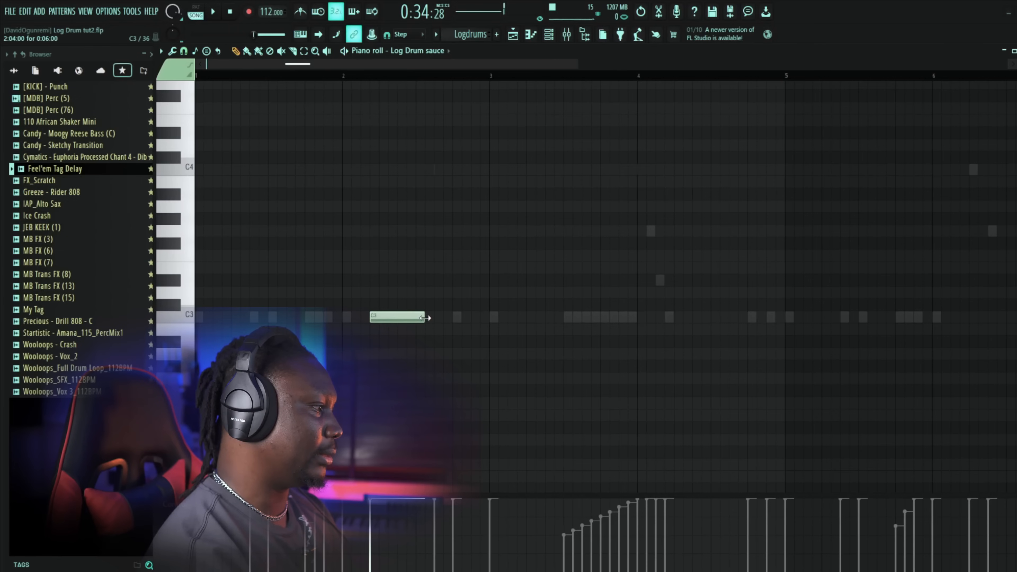
key("space")
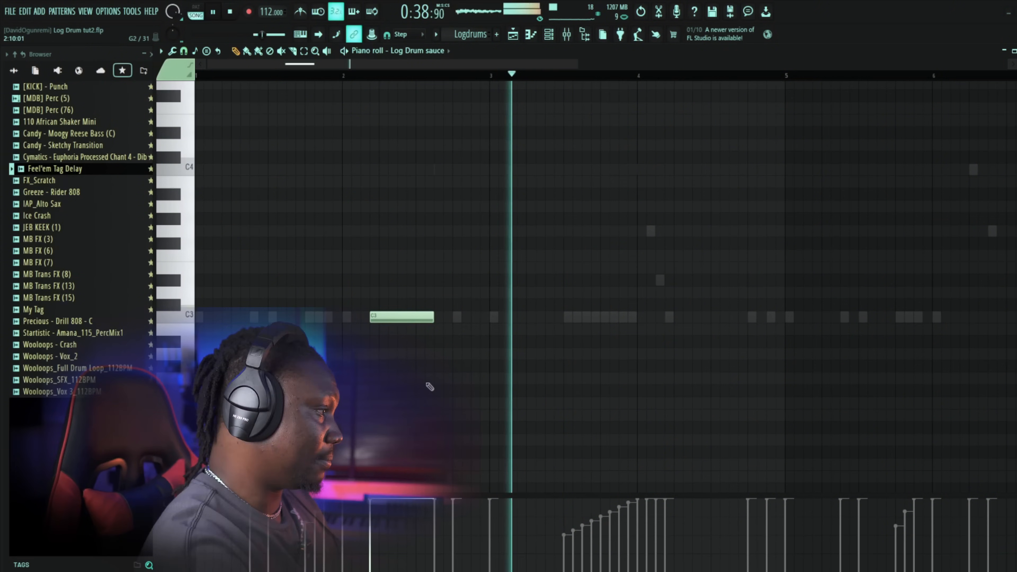
key("space")
Step: Add a C4 note in bar 3, shorten it to five steps starting at step 4, and audition it from the start of bar 3
left_click(510, 169)
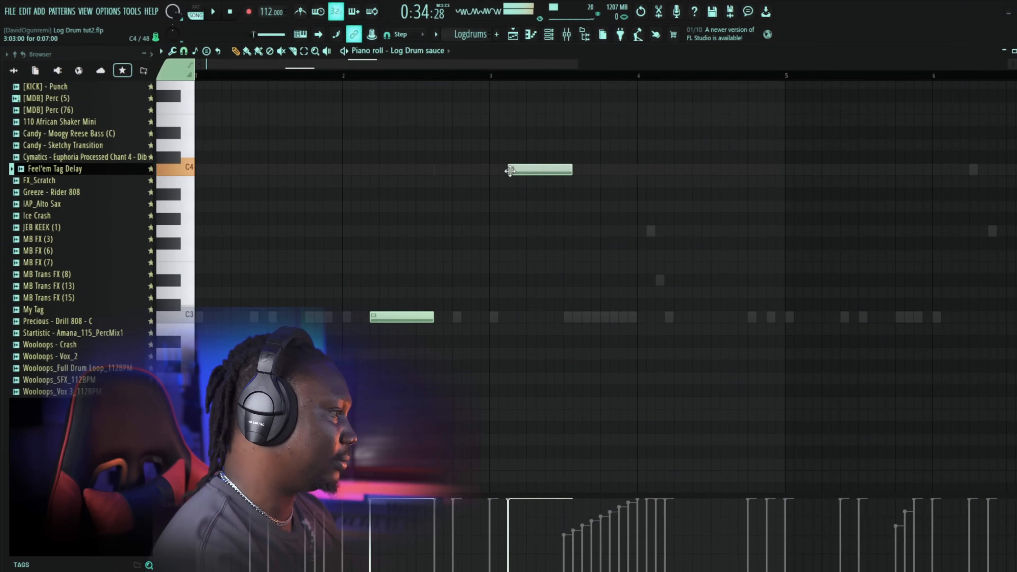
key("space")
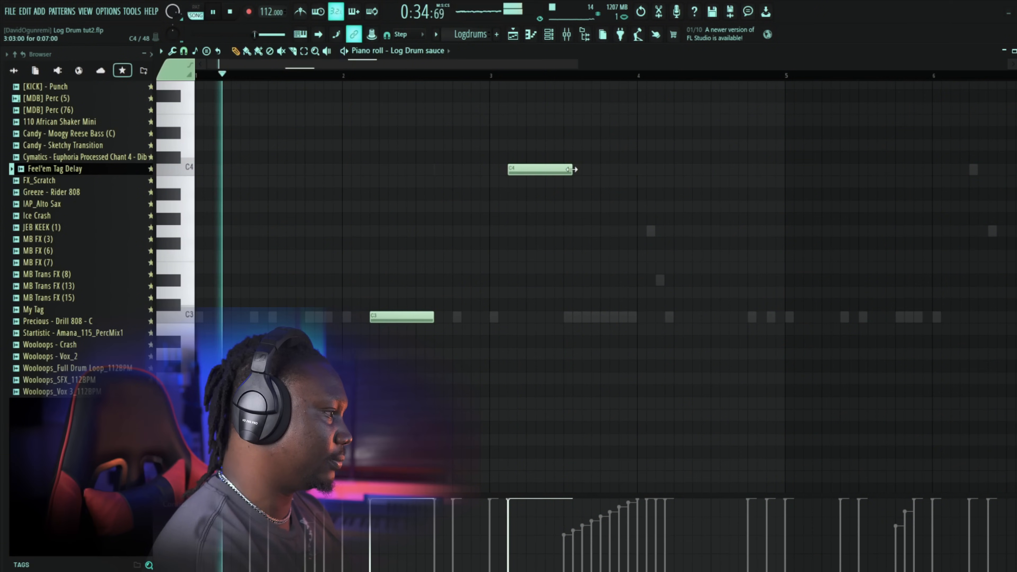
left_click_drag(571, 170, 565, 170)
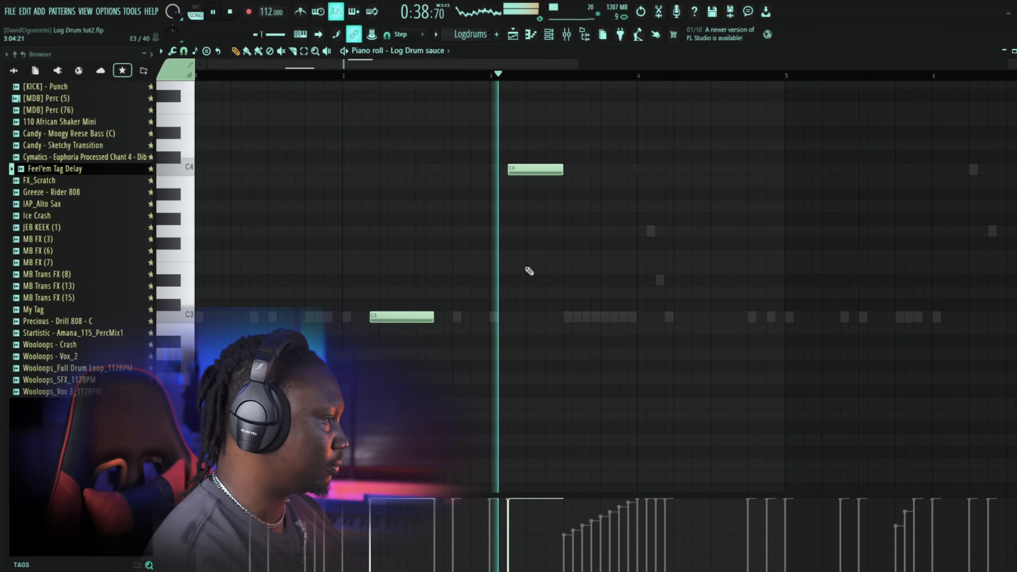
key("space")
left_click_drag(528, 170, 537, 169)
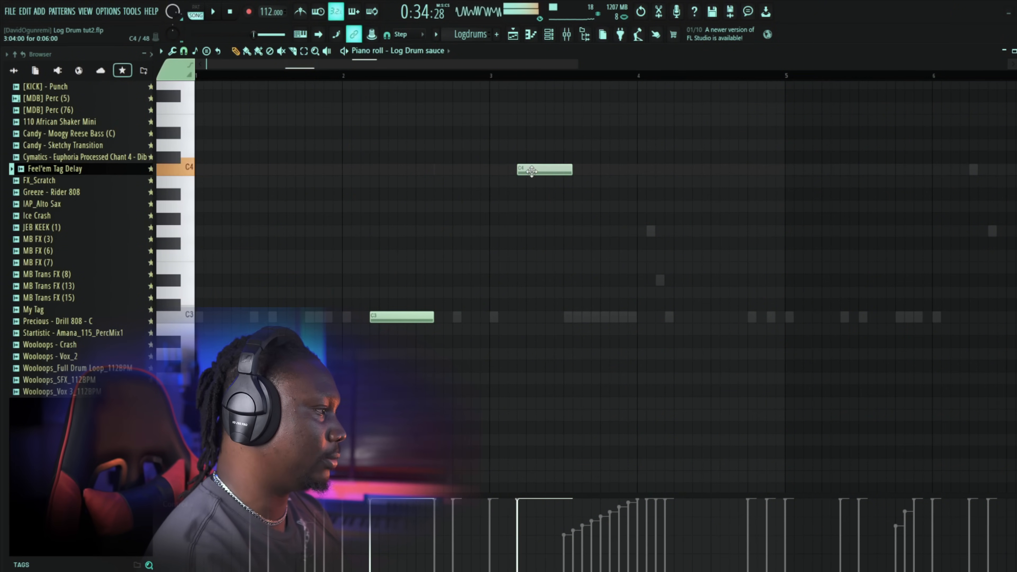
left_click(491, 75)
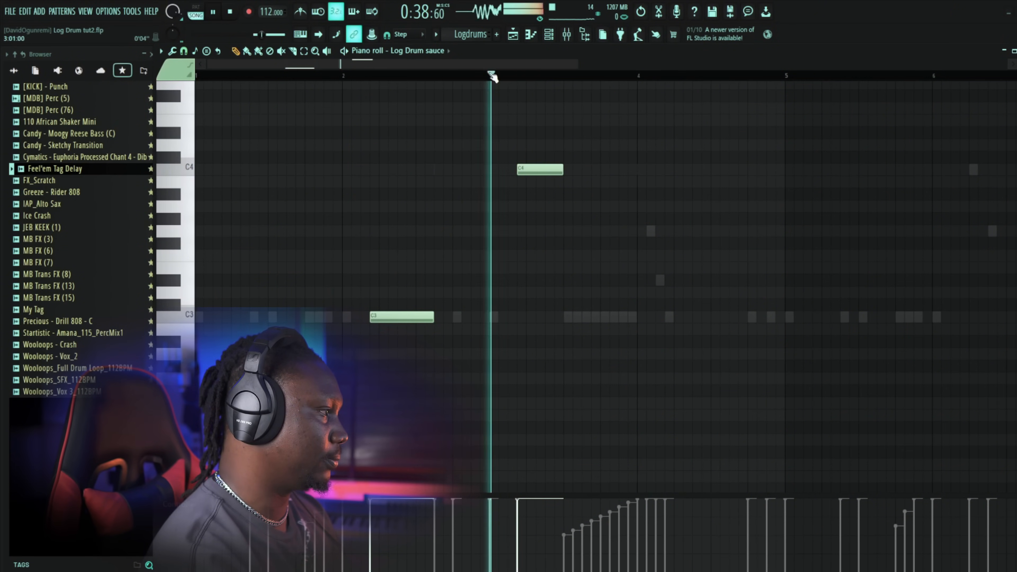
key("space")
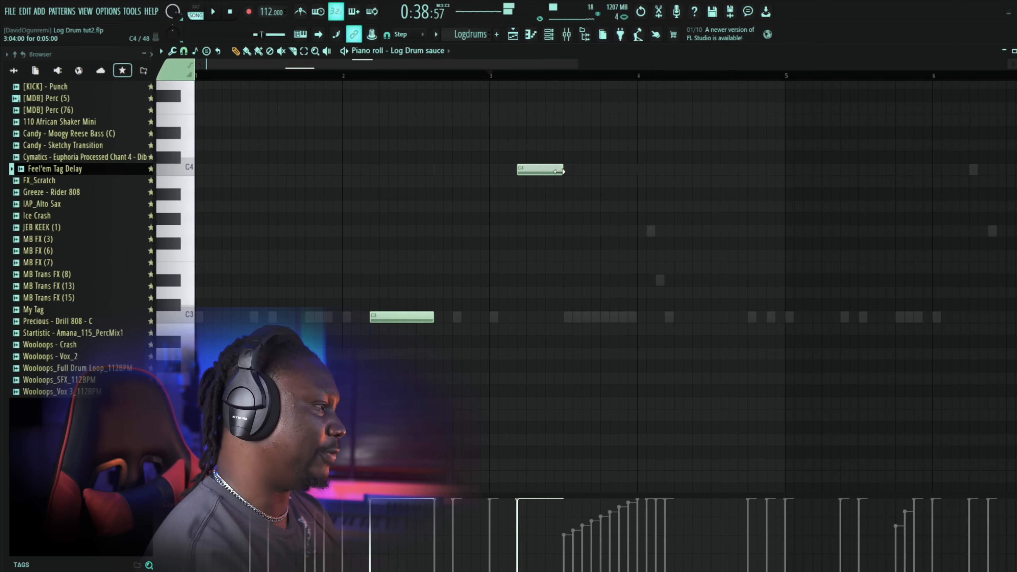
Step: Trim bar 3's C4 note to three steps, follow it with a two-step G3 at step 7, and audition
left_click(556, 231)
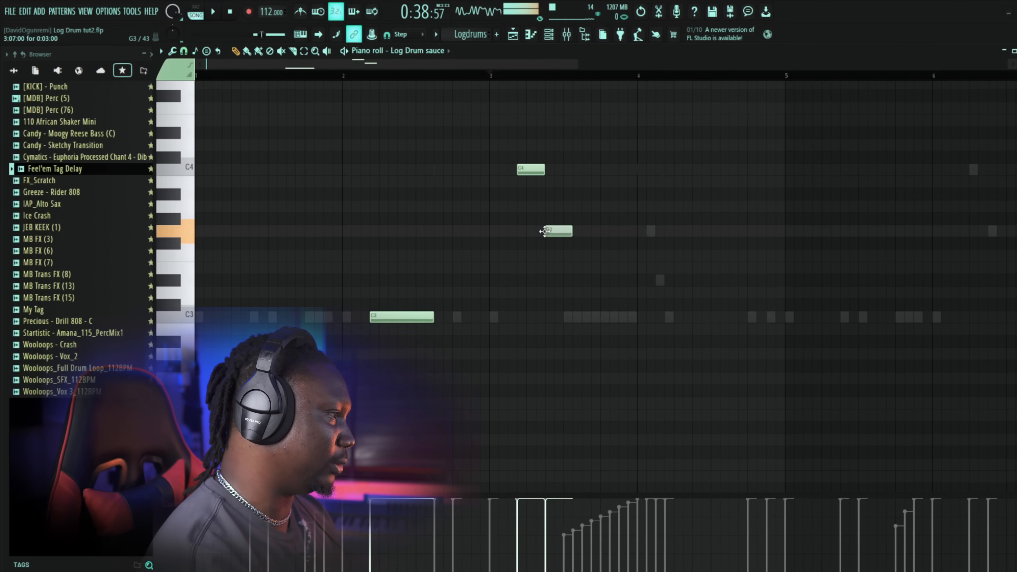
left_click_drag(568, 234, 559, 235)
key("space")
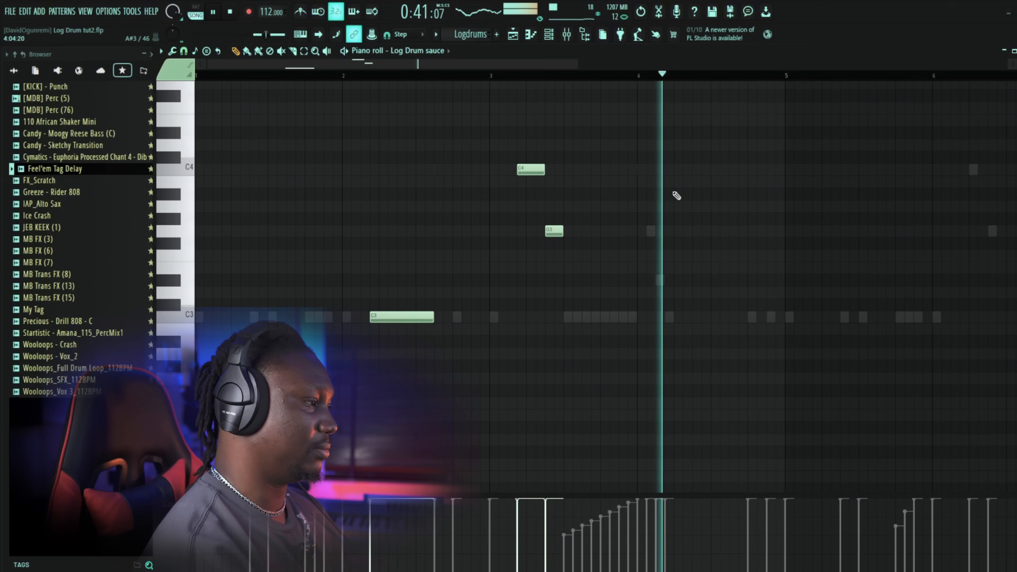
key("space")
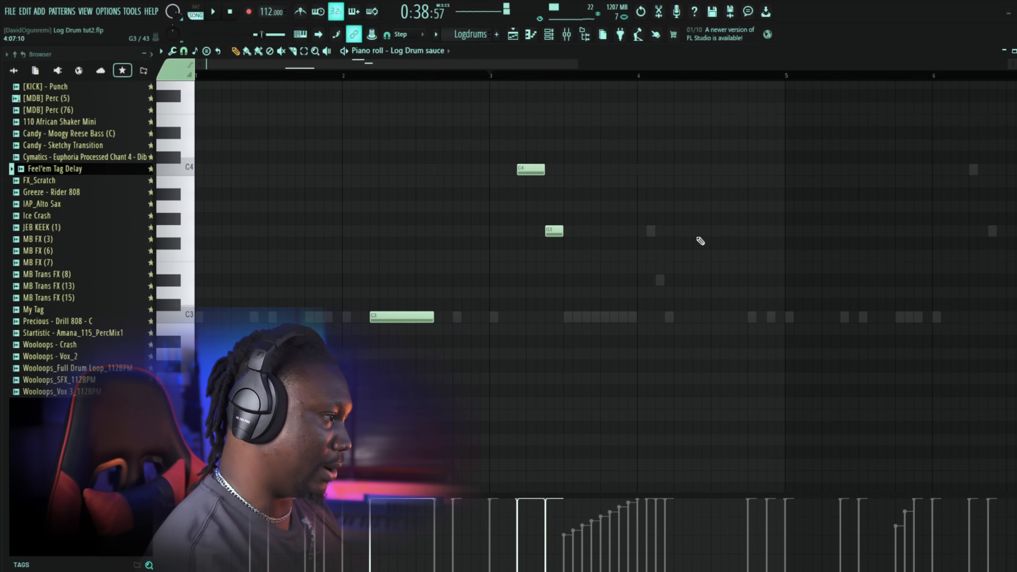
Step: Add a two-step G3 note at step 7 of bar 4 and audition its placement
left_click(693, 231)
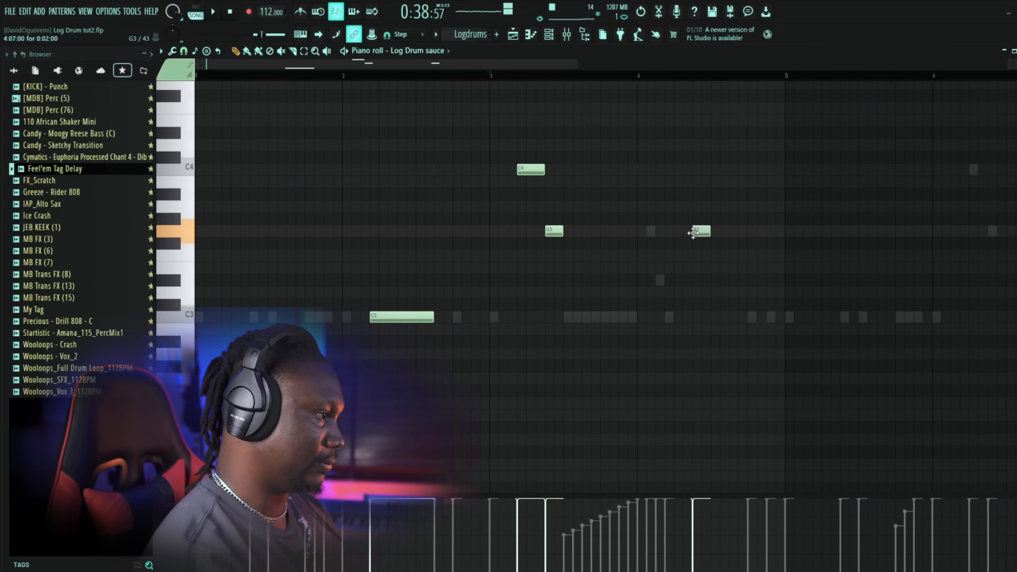
key("space")
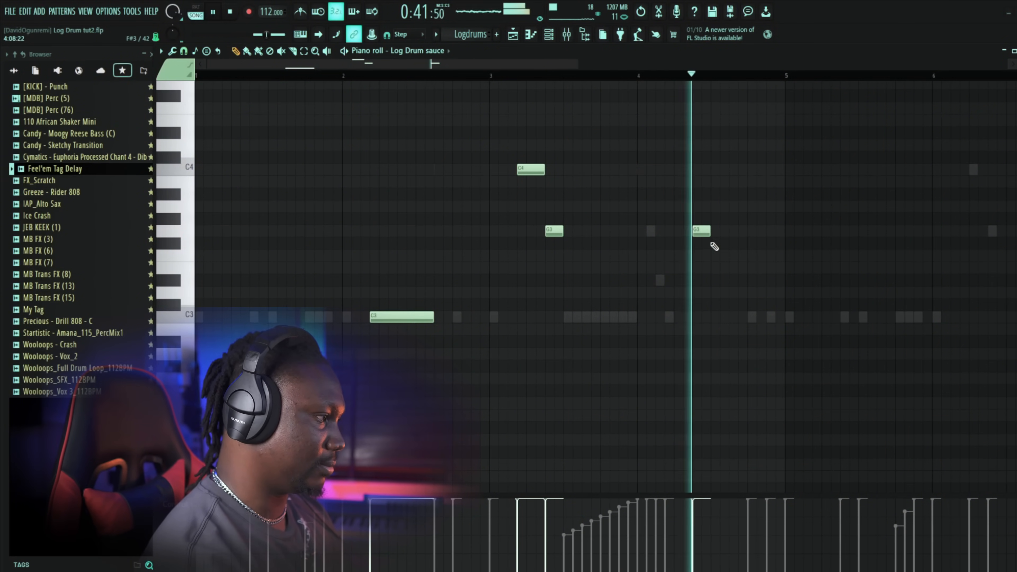
key("space")
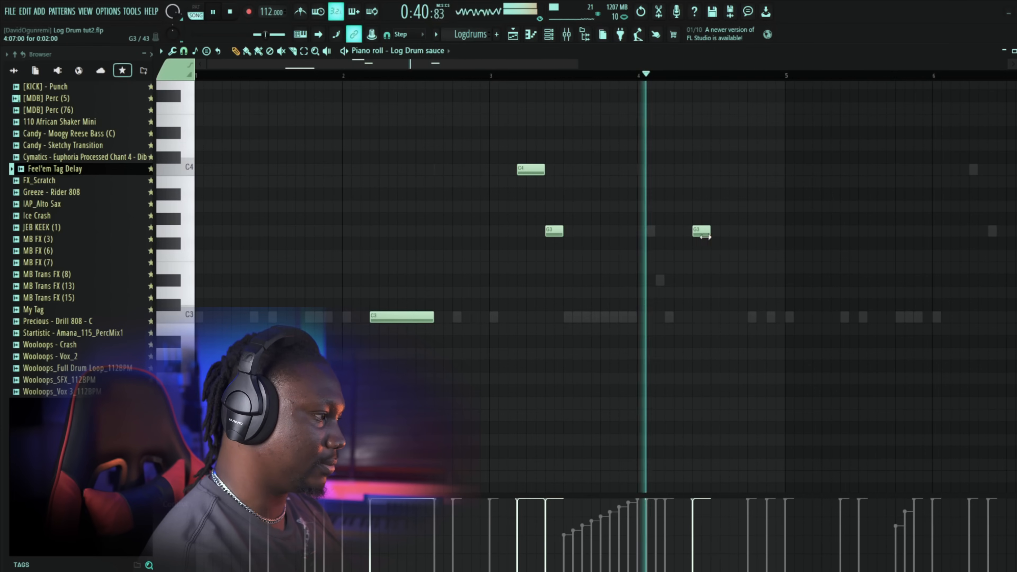
left_click_drag(699, 238, 701, 232)
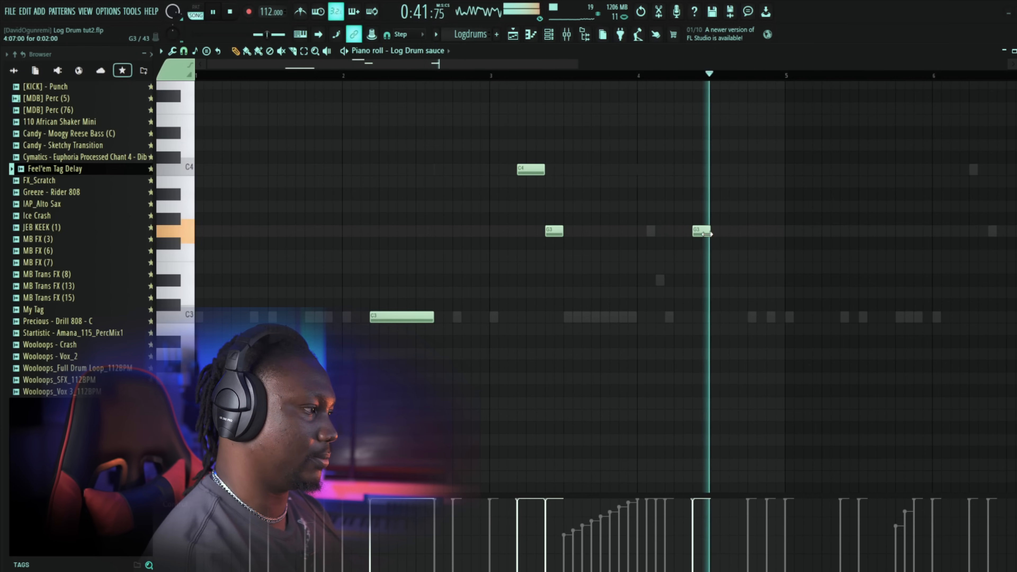
key("space")
Step: Extend bar 4's phrase with a two-step G#3 at step 9 and a two-step G3 at step 11, and audition it
left_click(712, 219)
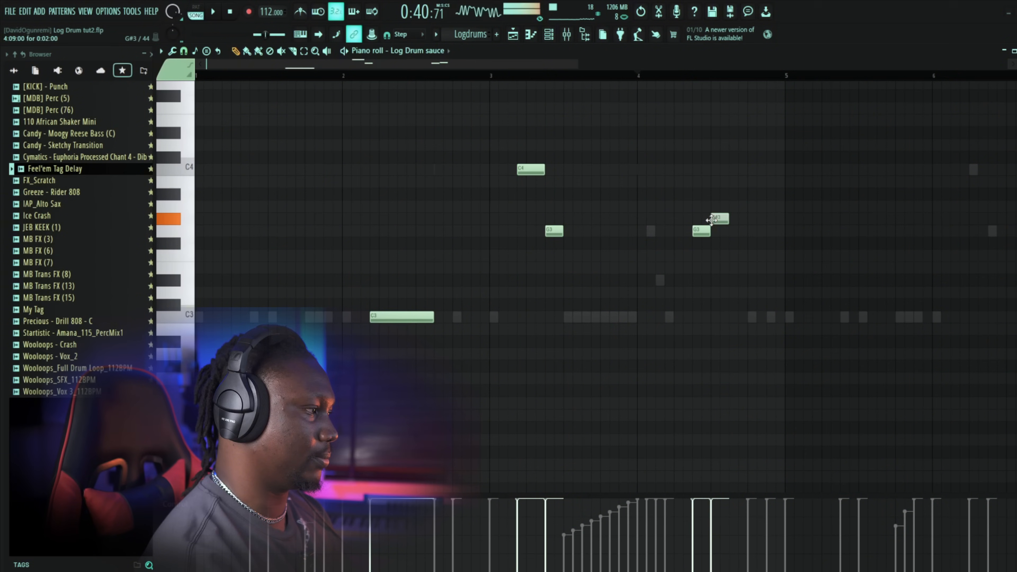
key("space")
key("space")
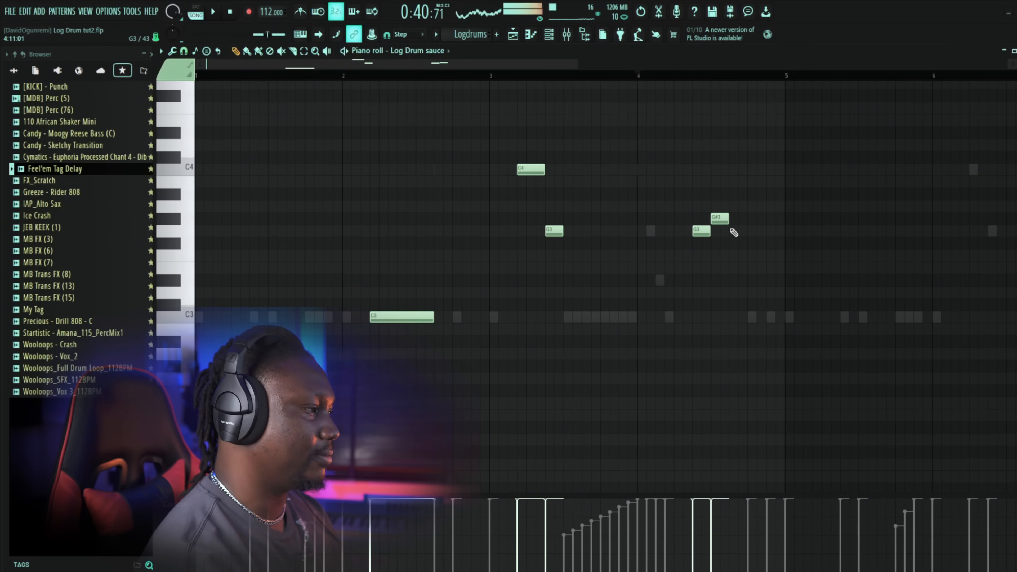
left_click(734, 231)
key("space")
scroll(741, 281, "up", 3)
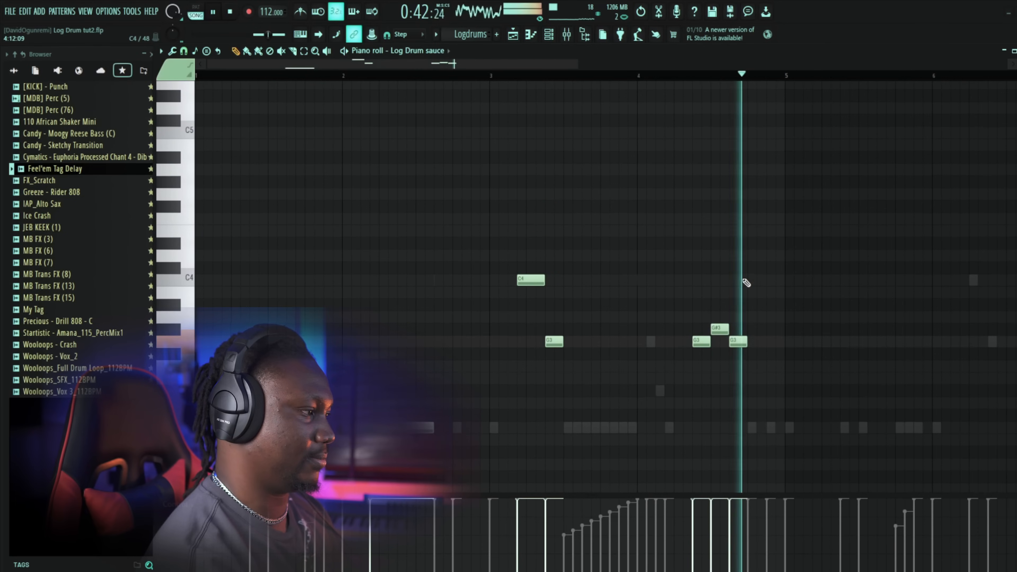
scroll(748, 283, "down", 3)
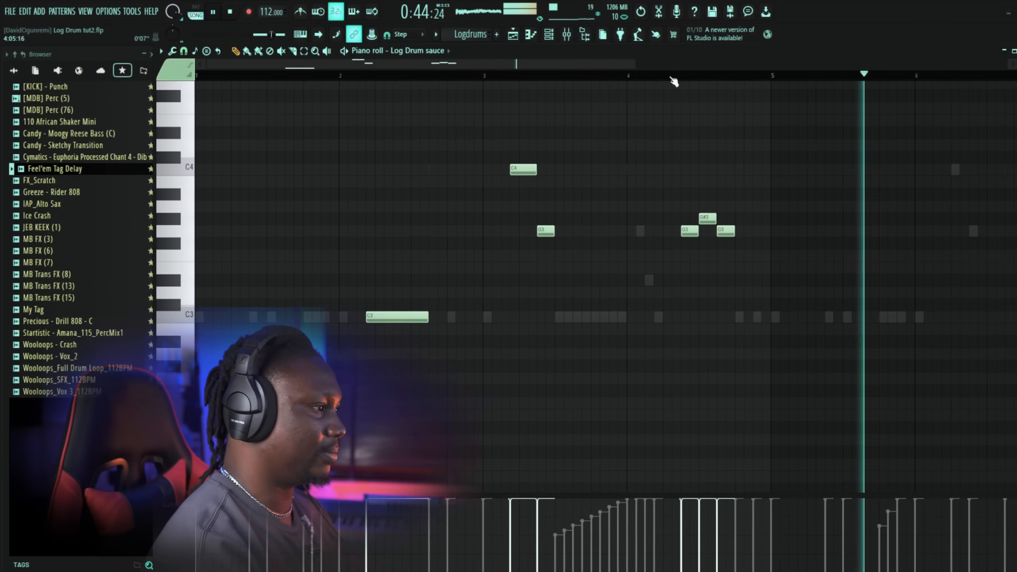
scroll(674, 81, "down", 2)
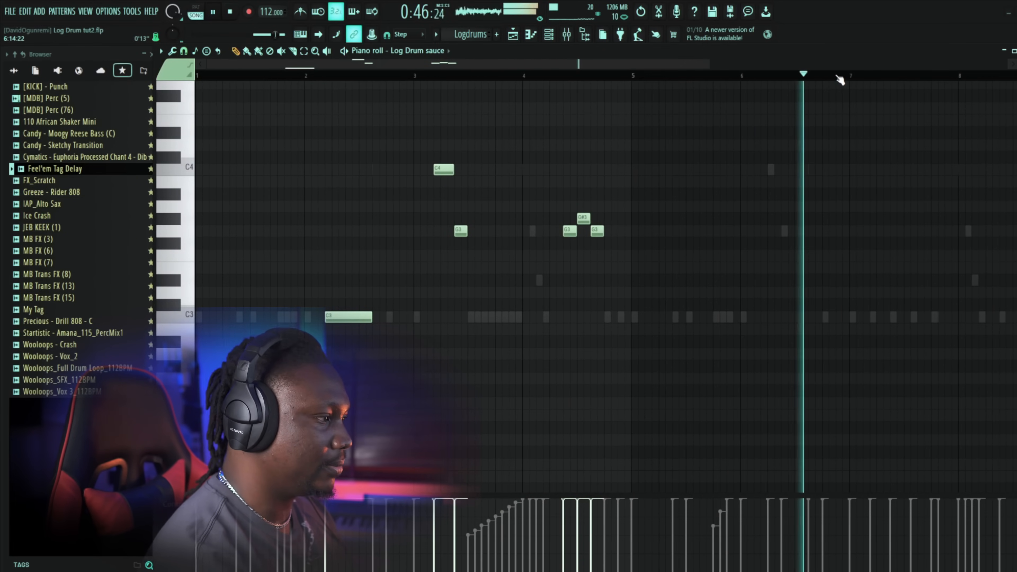
Step: Stop playback and add a two-step C4 note at step 15 of bar 6
key("space")
scroll(843, 79, "up", 2)
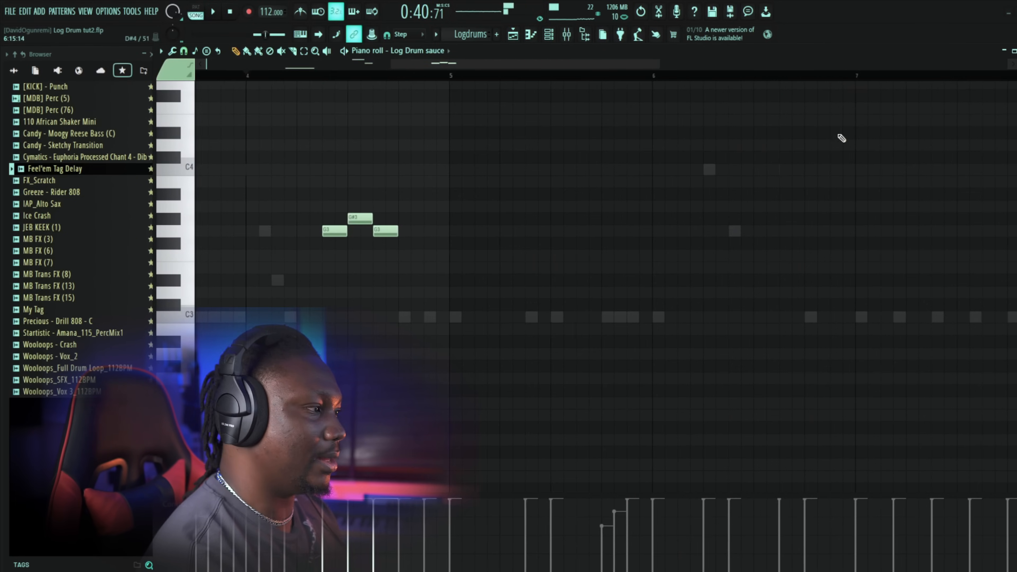
left_click(841, 168)
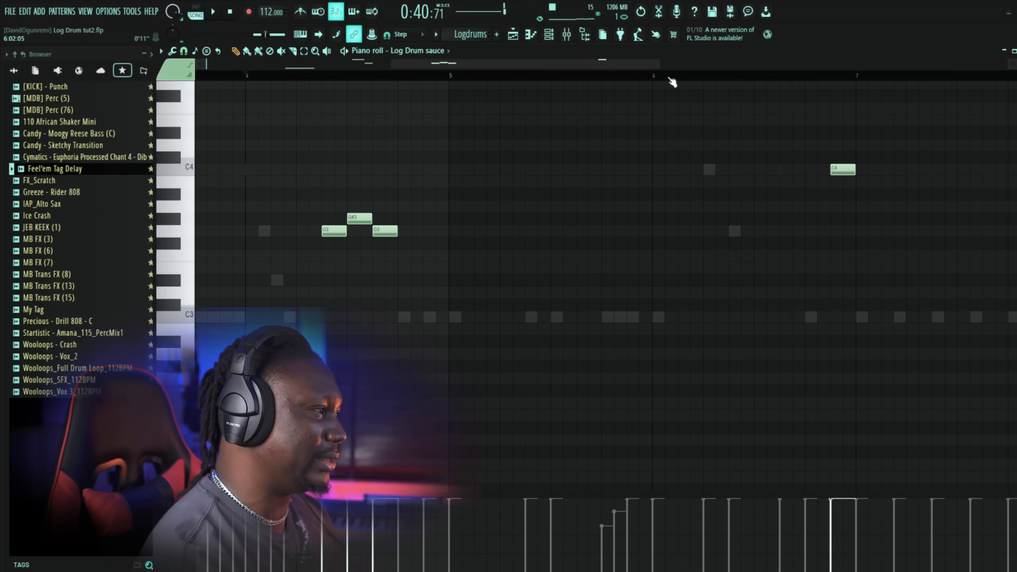
Step: Raise the C4 accent note at the end of bar 6 by one octave to C5 and audition it with the pattern
key("space")
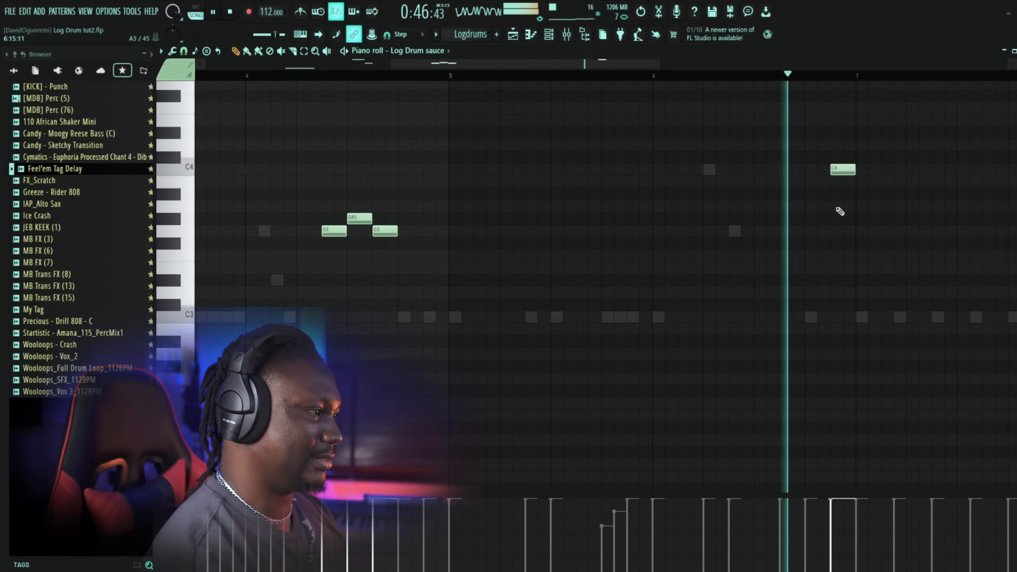
key("space")
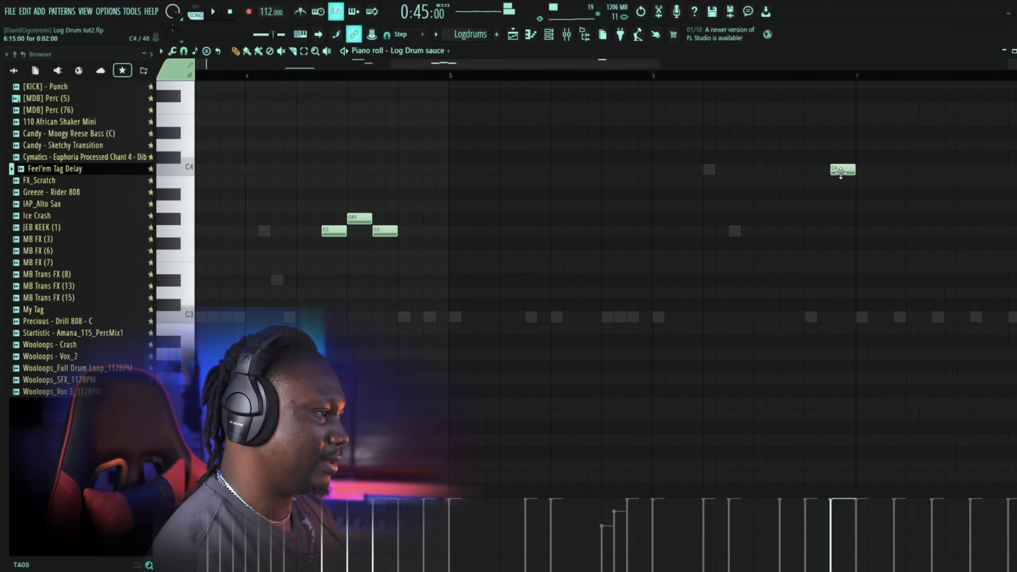
key("ctrl+Up")
key("space")
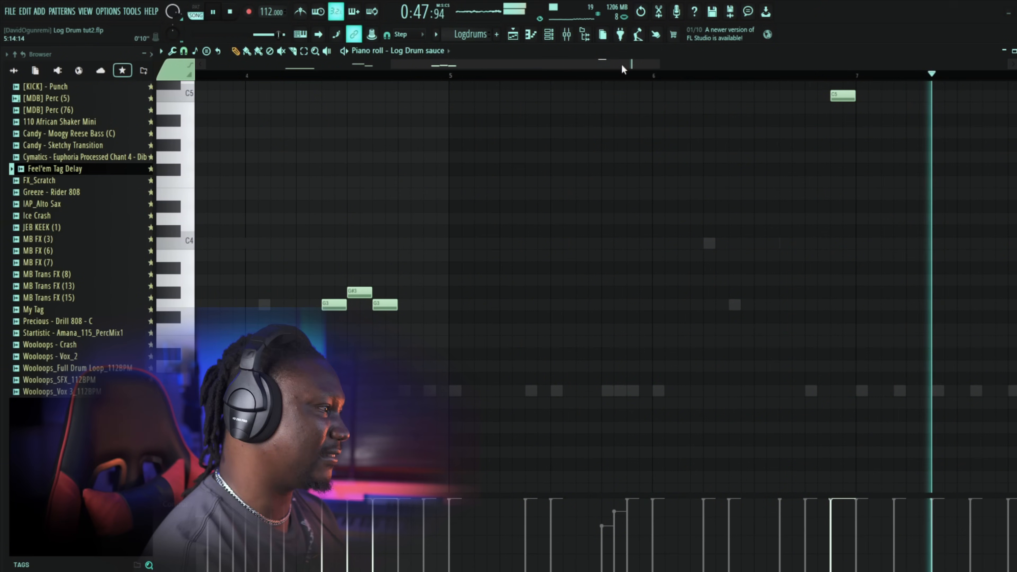
left_click_drag(621, 64, 738, 102)
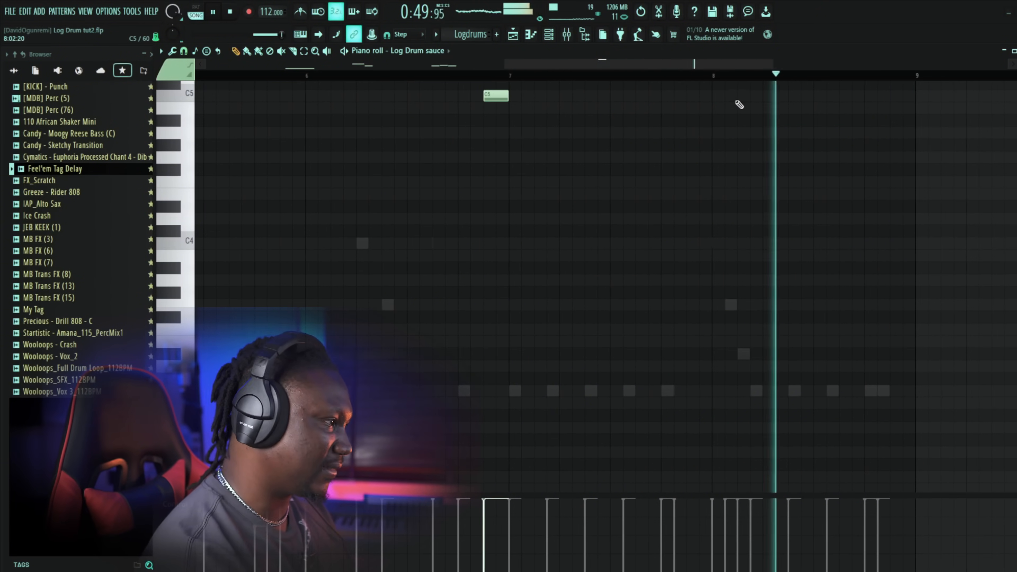
scroll(734, 77, "down", 4)
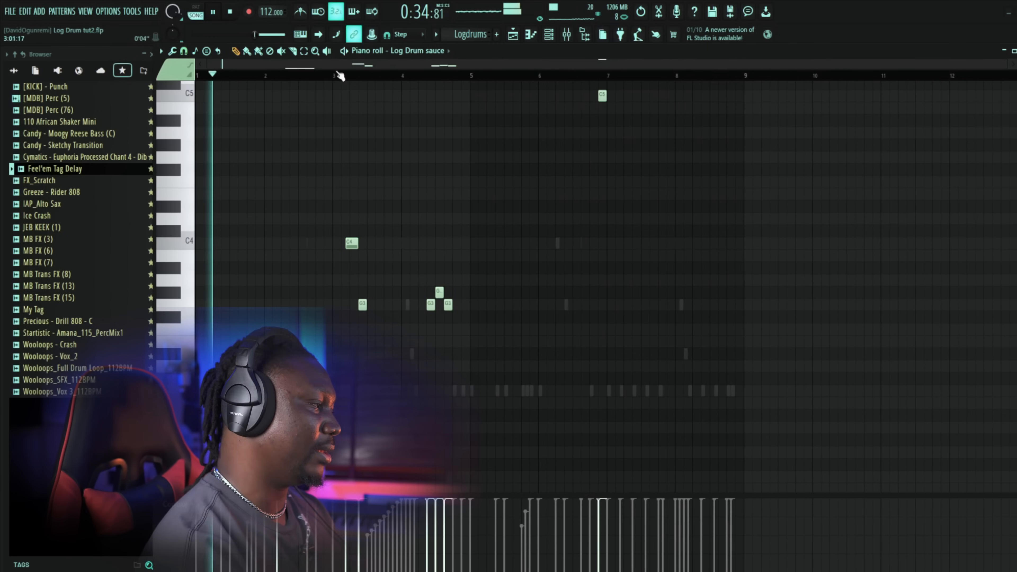
key("space")
Step: Inspect the Log Drum sauce channel's level and cut group settings, then play the pattern
left_click(548, 34)
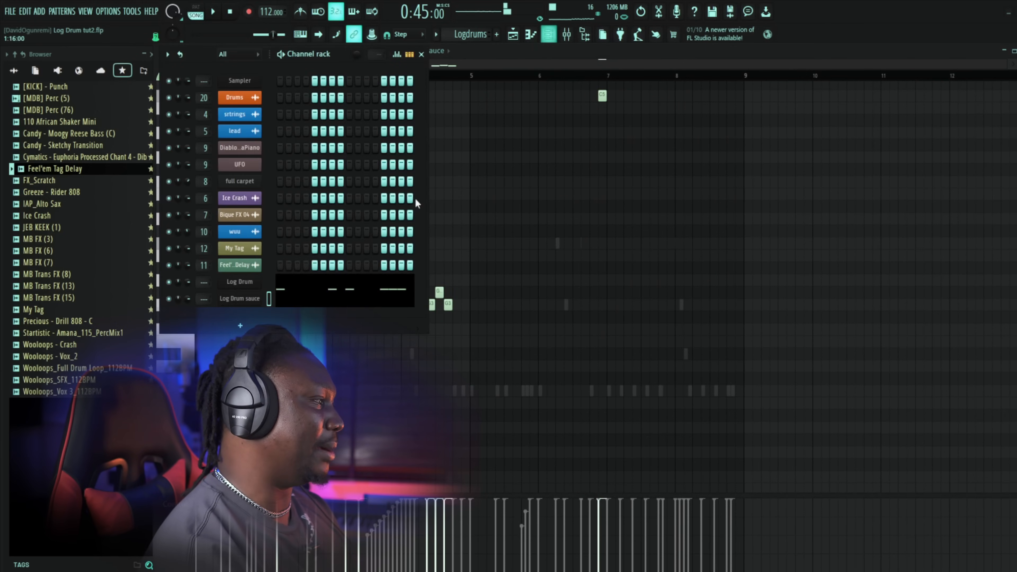
left_click(240, 299)
left_click(448, 105)
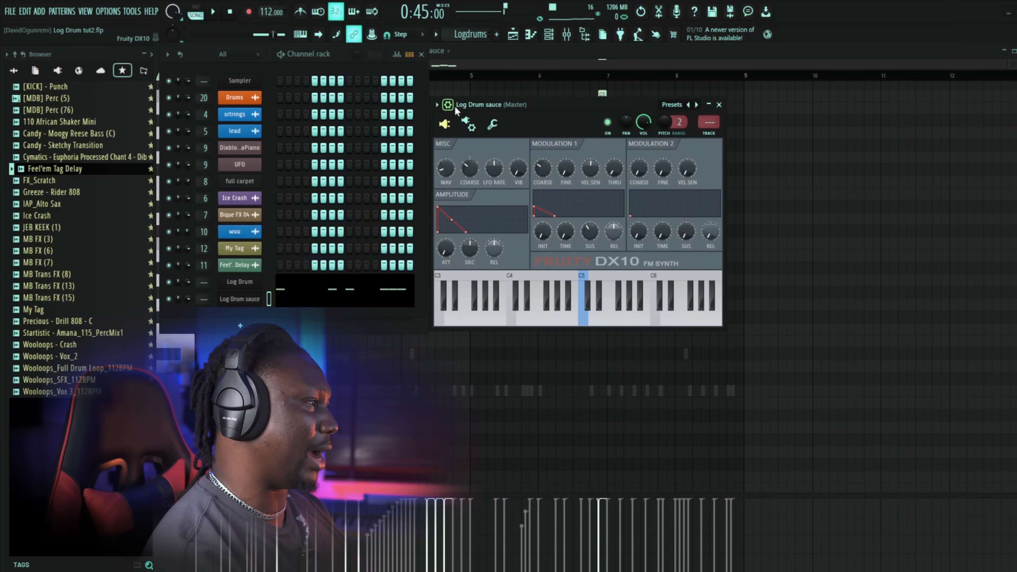
left_click(491, 126)
right_click(474, 164)
key("Escape")
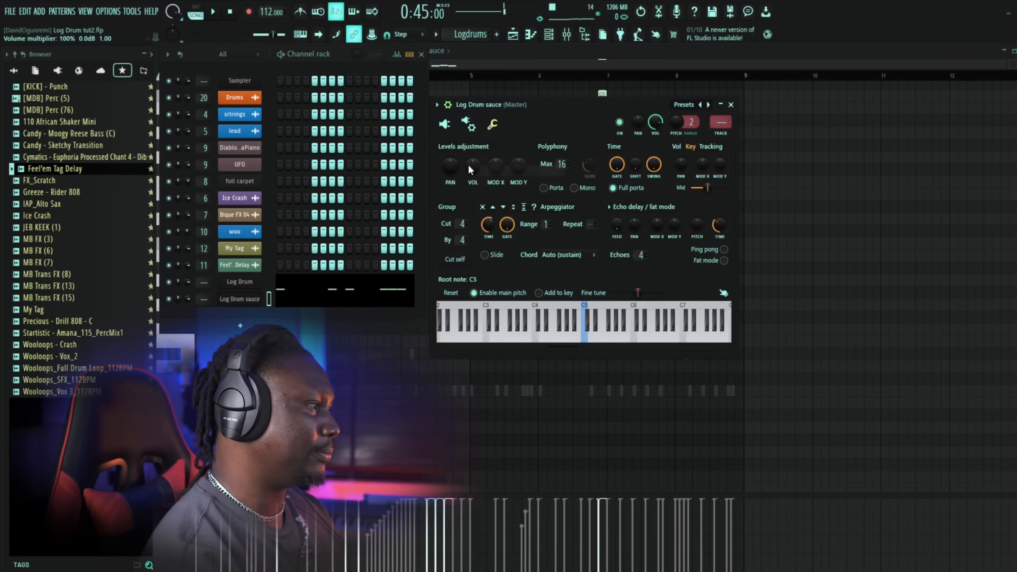
key("space")
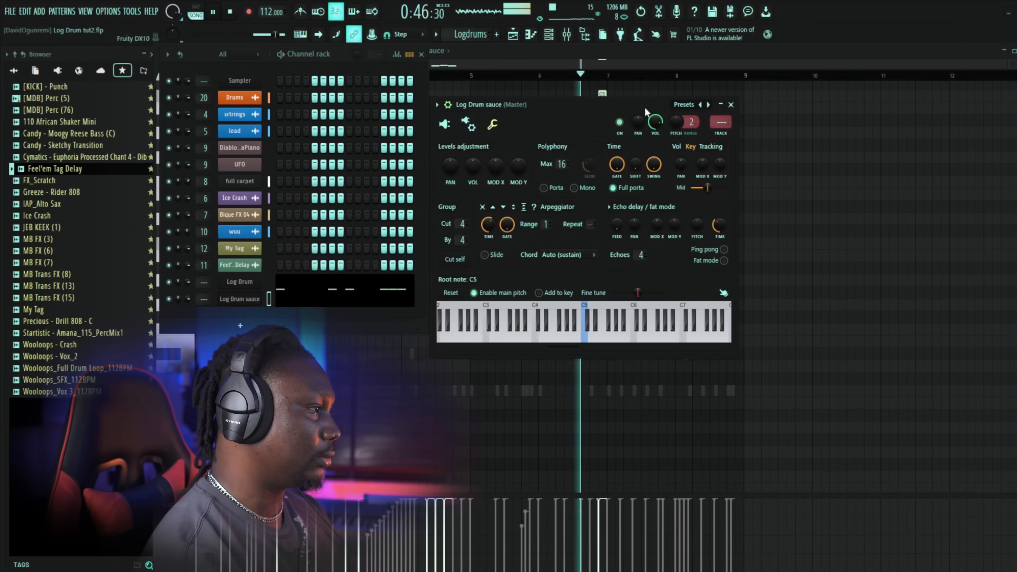
left_click(731, 105)
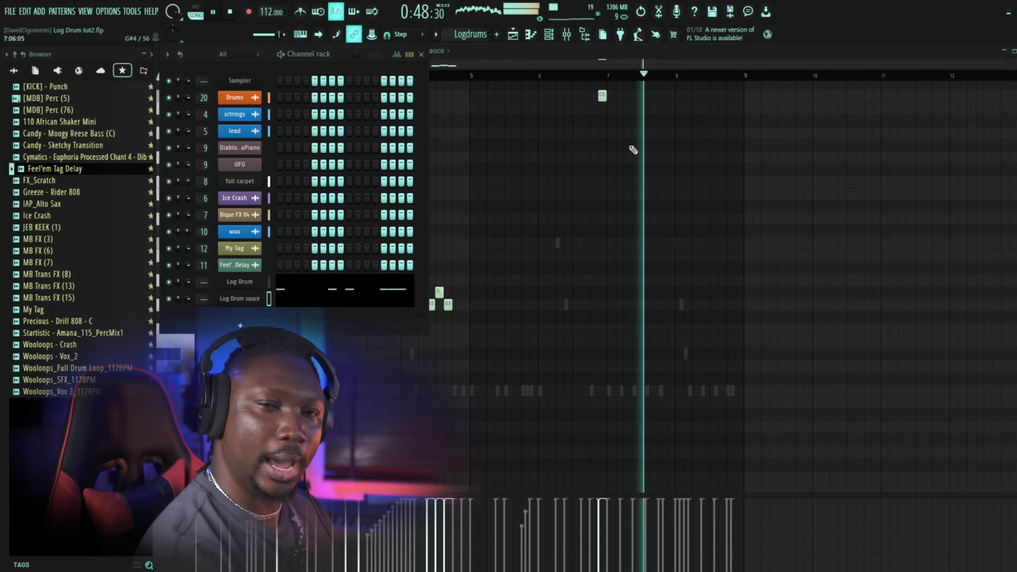
Step: Return to the Log Drum sauce notes and listen to the full pattern with the accents
key("space")
left_click(421, 54)
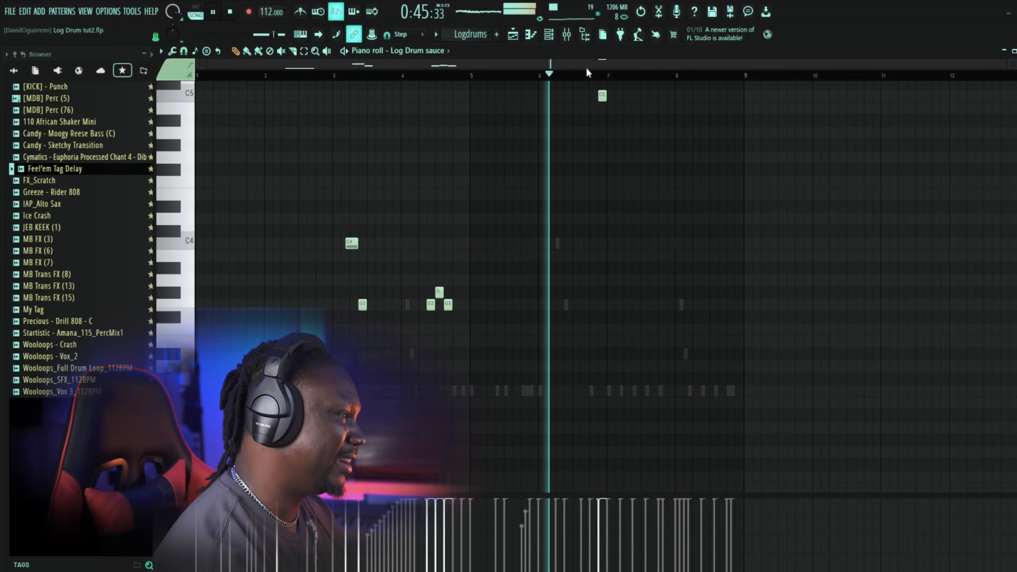
key("space")
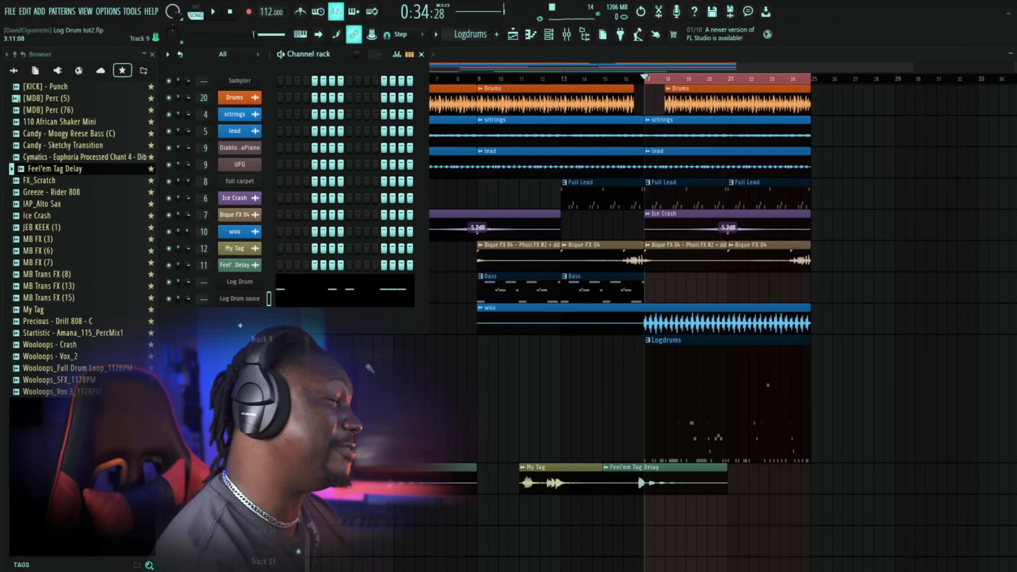
Step: Clone the Log Drum channel and load the eFlute preset on the copy
right_click(237, 284)
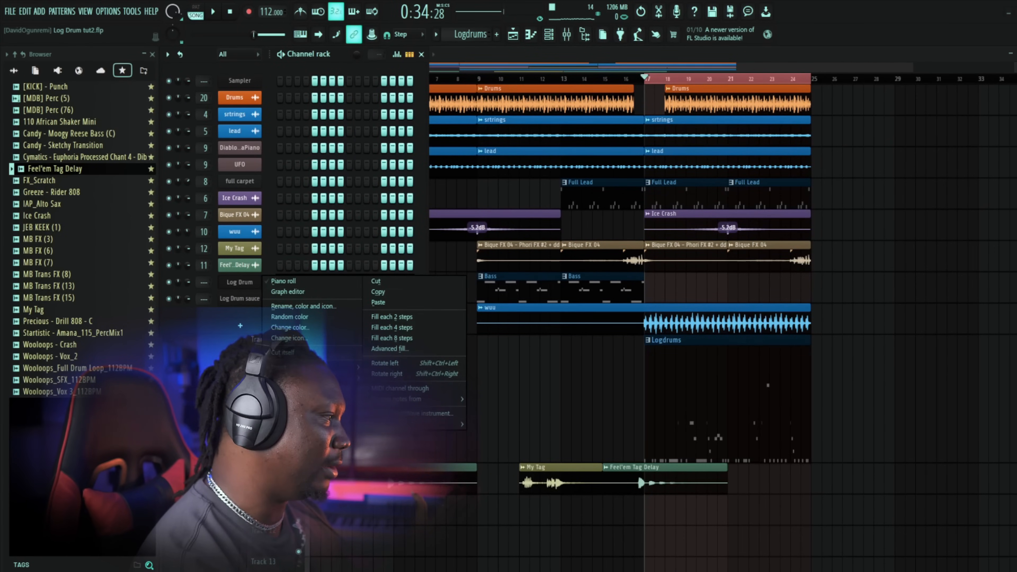
left_click(239, 282)
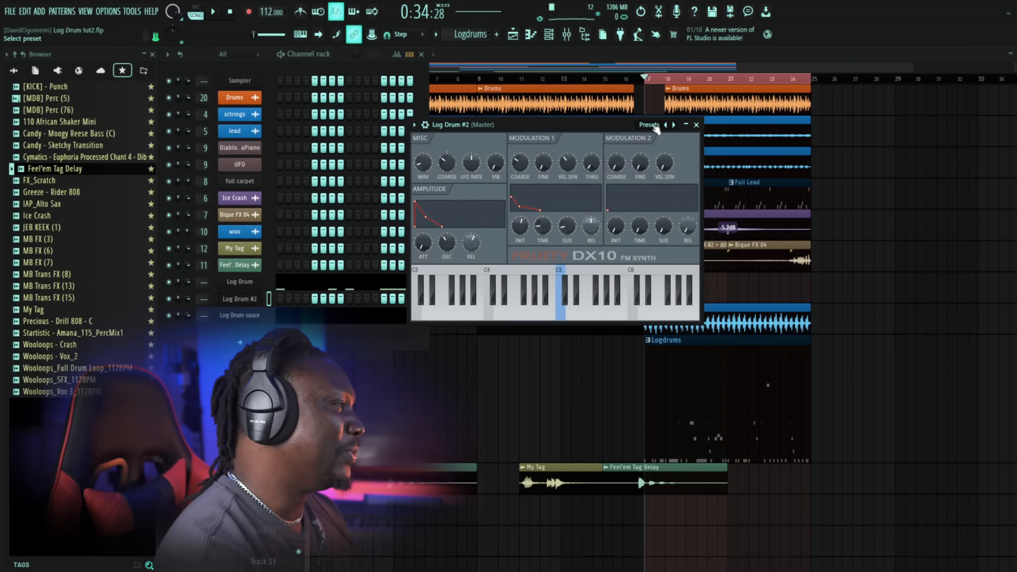
left_click(649, 124)
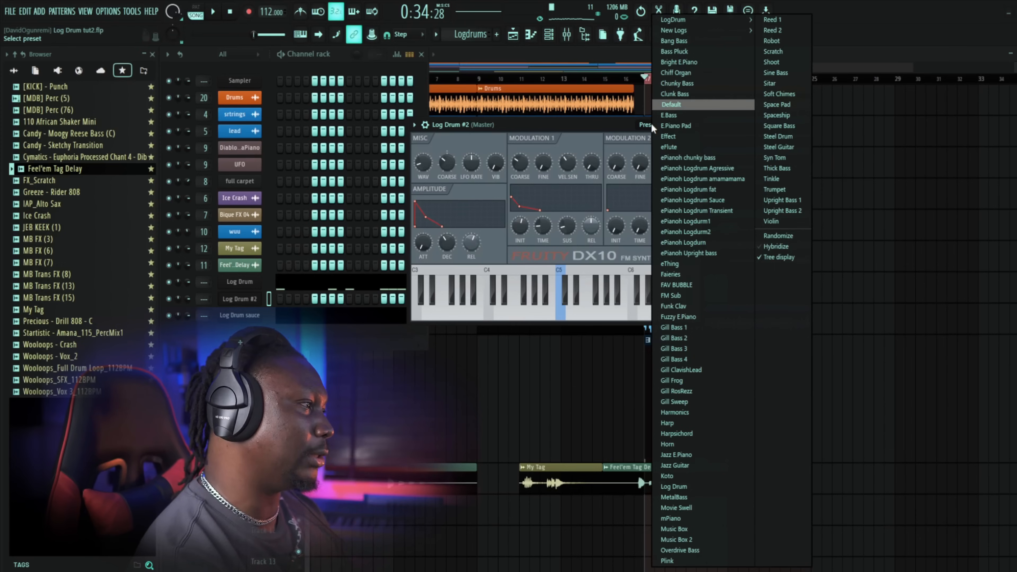
left_click(678, 147)
Step: Copy the Log Drum channel's notes and paste them into the eFlute channel
right_click(252, 283)
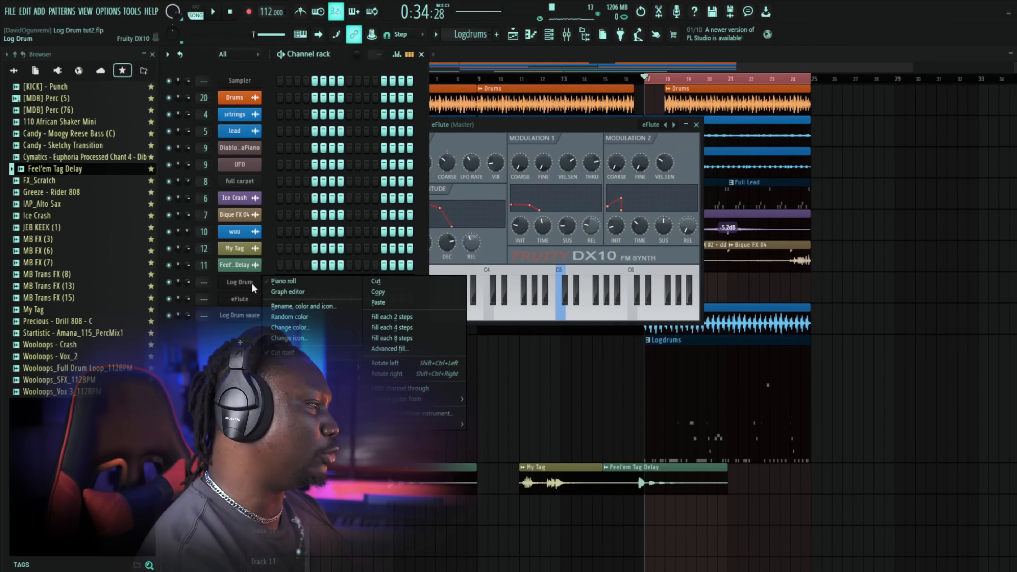
right_click(262, 301)
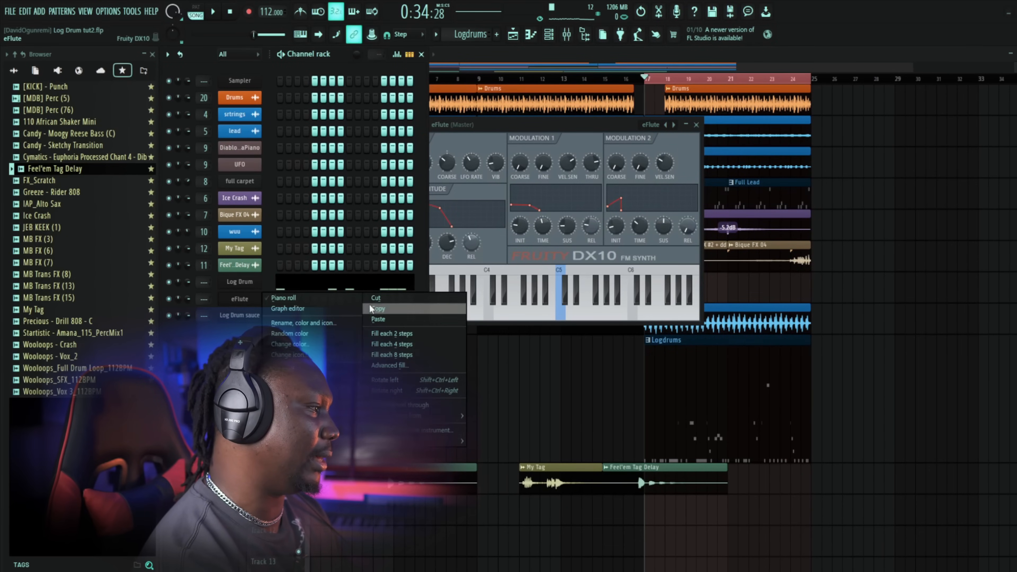
left_click(377, 320)
Step: Apply legato to the eFlute notes so each one extends to the start of the following note
left_click(341, 303)
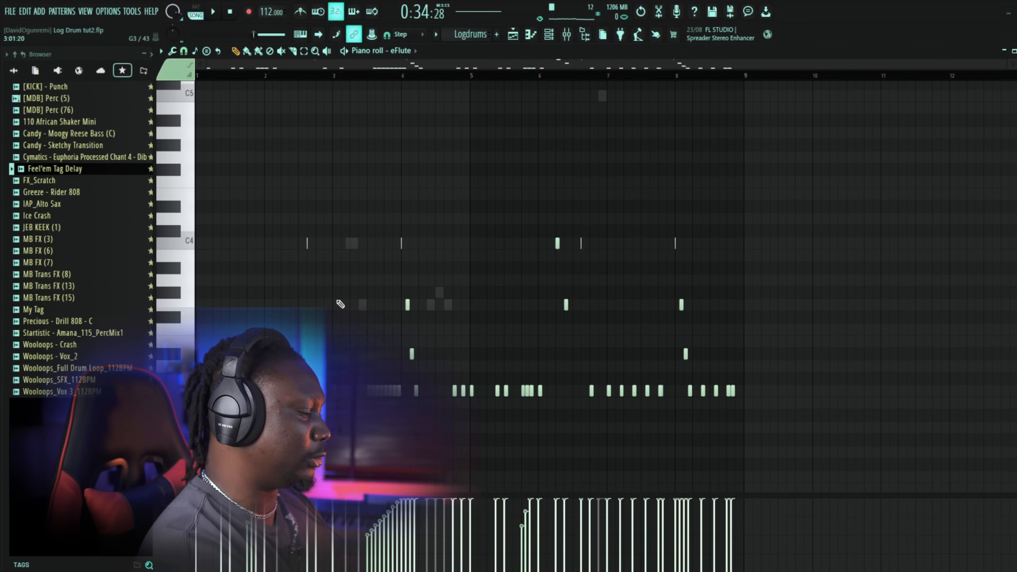
key("ctrl+l")
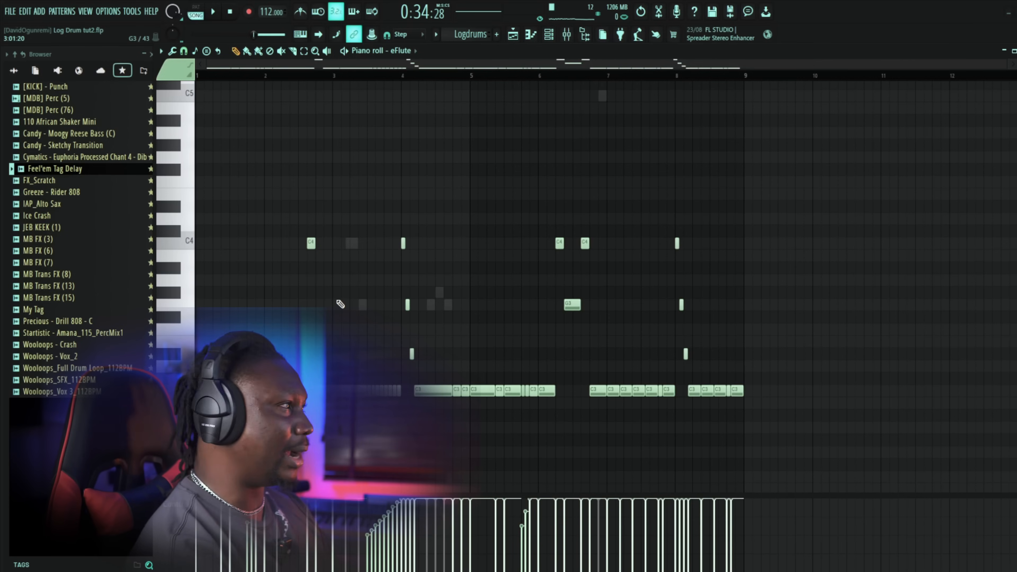
scroll(554, 248, "down", 3)
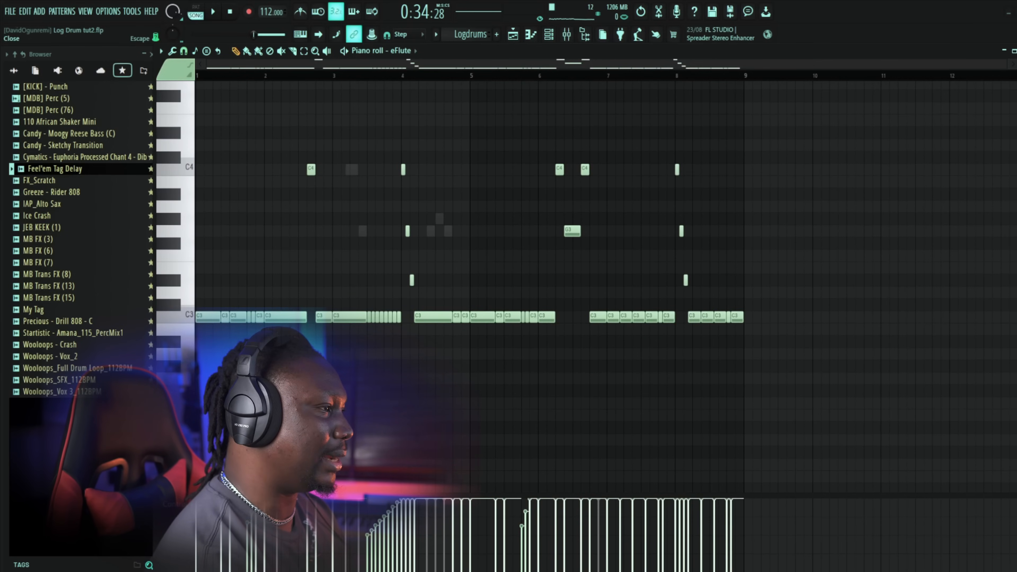
key("Escape")
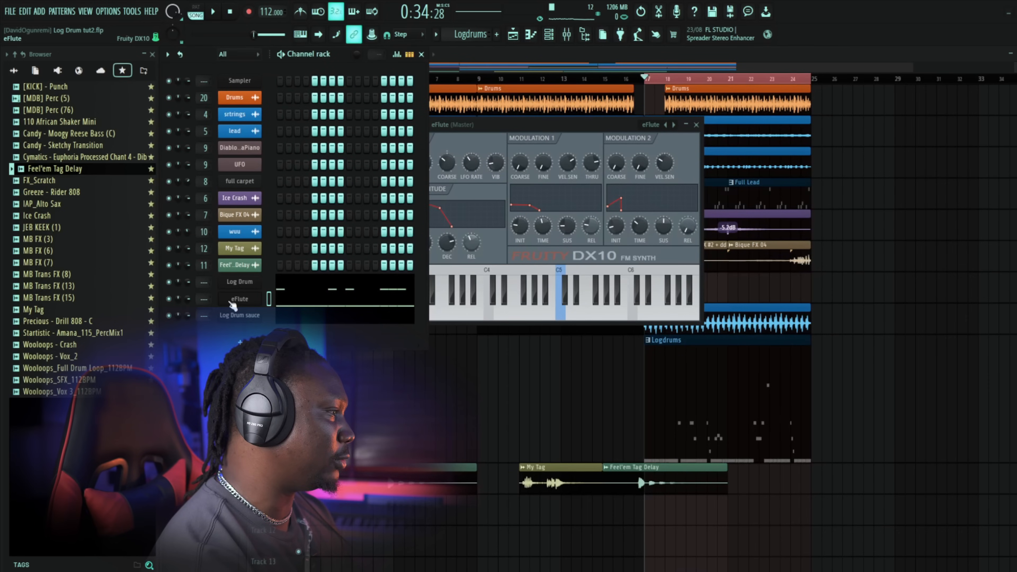
Step: Check the eFlute channel's cut group settings, audition its sound, and open its notes
left_click(474, 129)
left_click(427, 125)
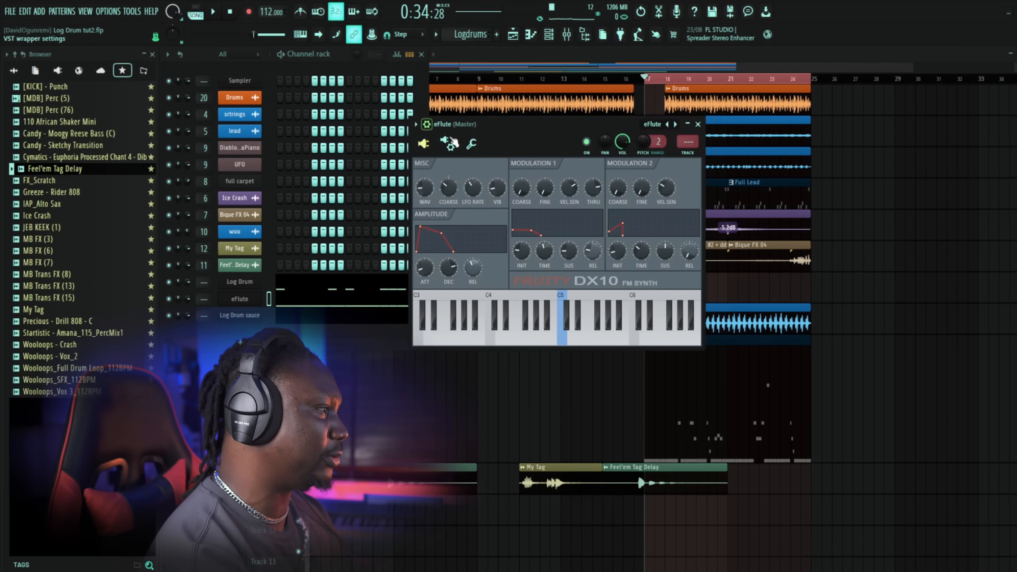
left_click(471, 144)
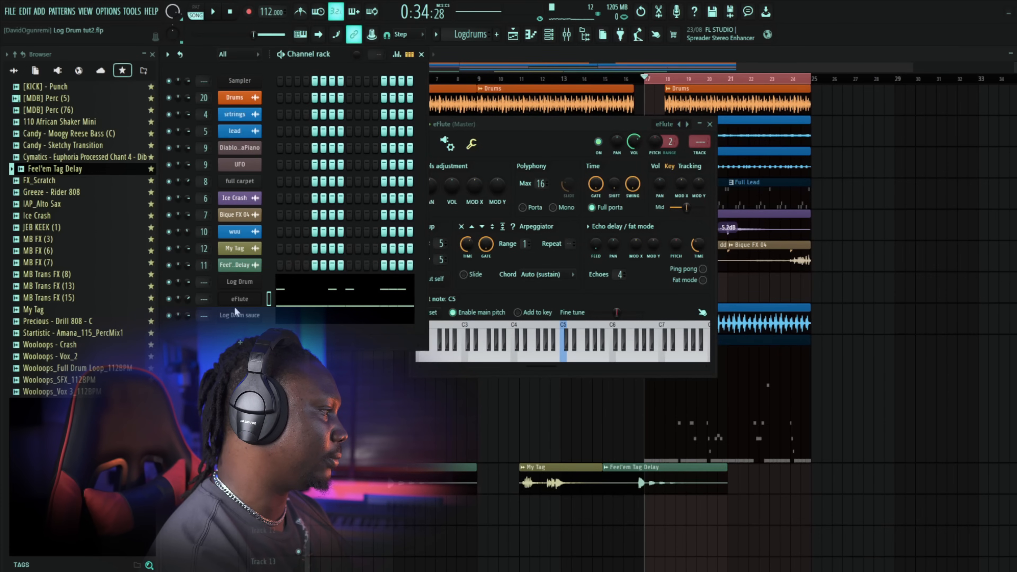
key("space")
left_click(329, 301)
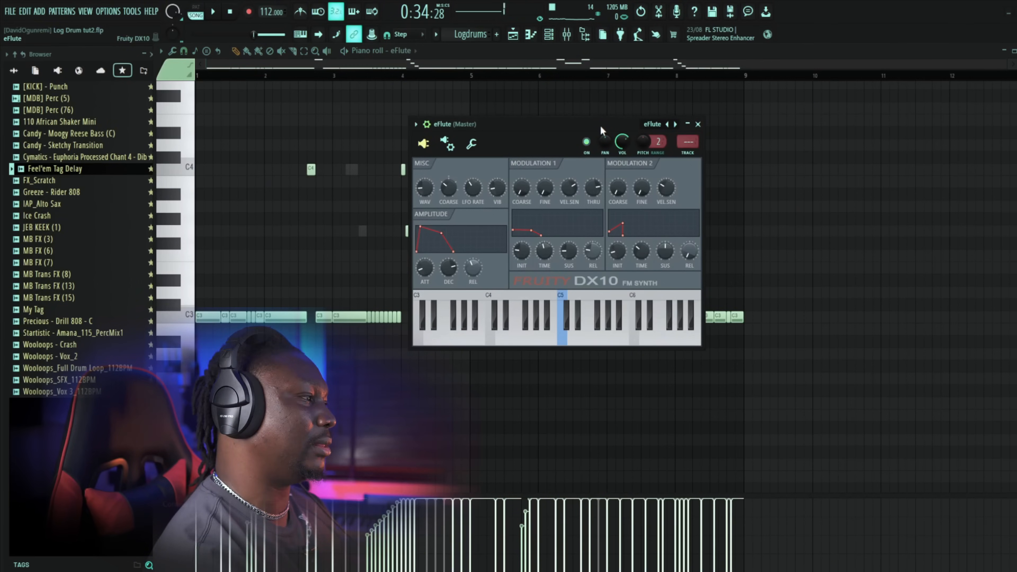
Step: Try the FM Sub preset on the cloned channel, reset the channel volume, and audition the sound
left_click(653, 125)
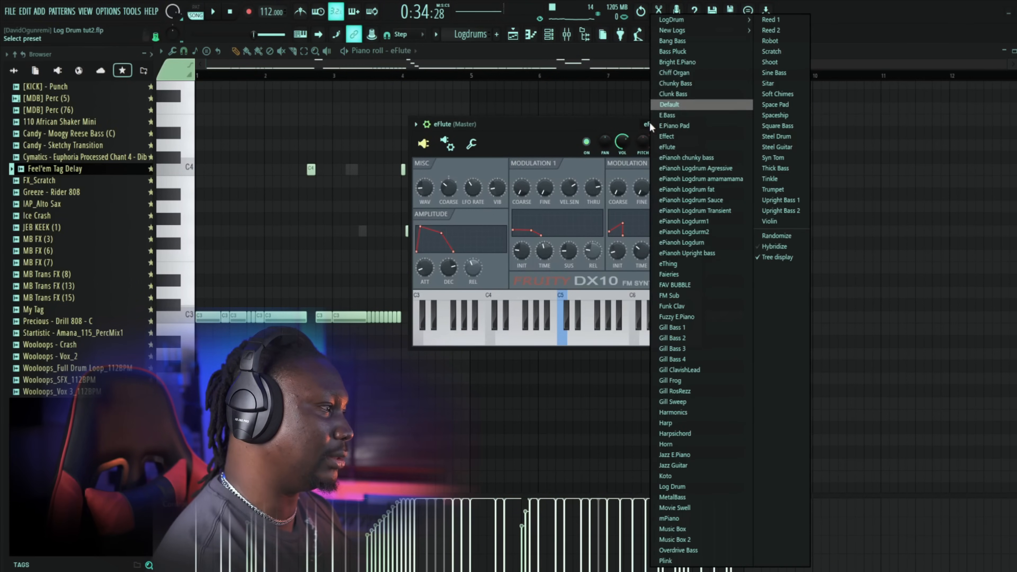
left_click(692, 296)
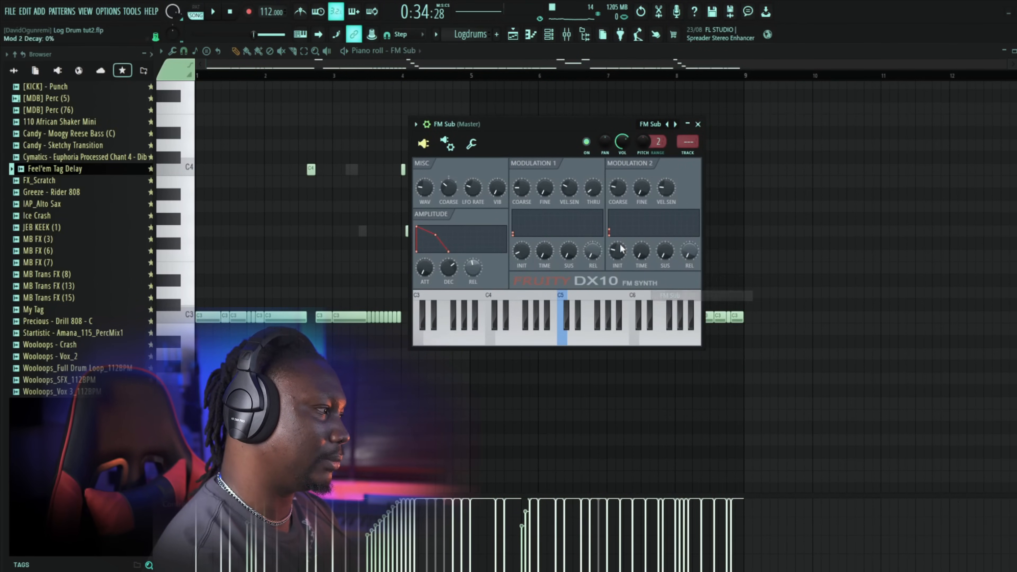
key("space")
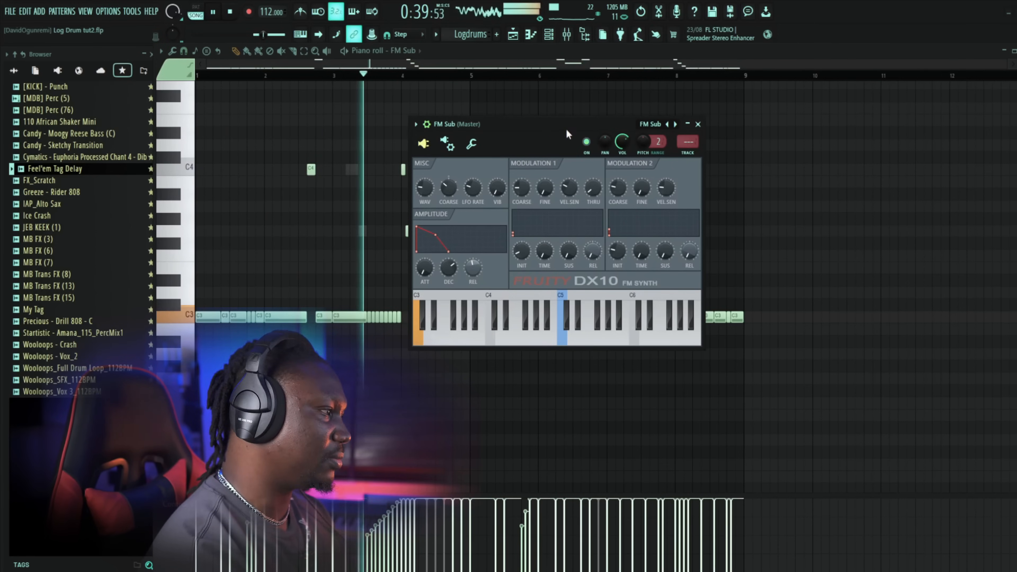
right_click(623, 142)
left_click(632, 150)
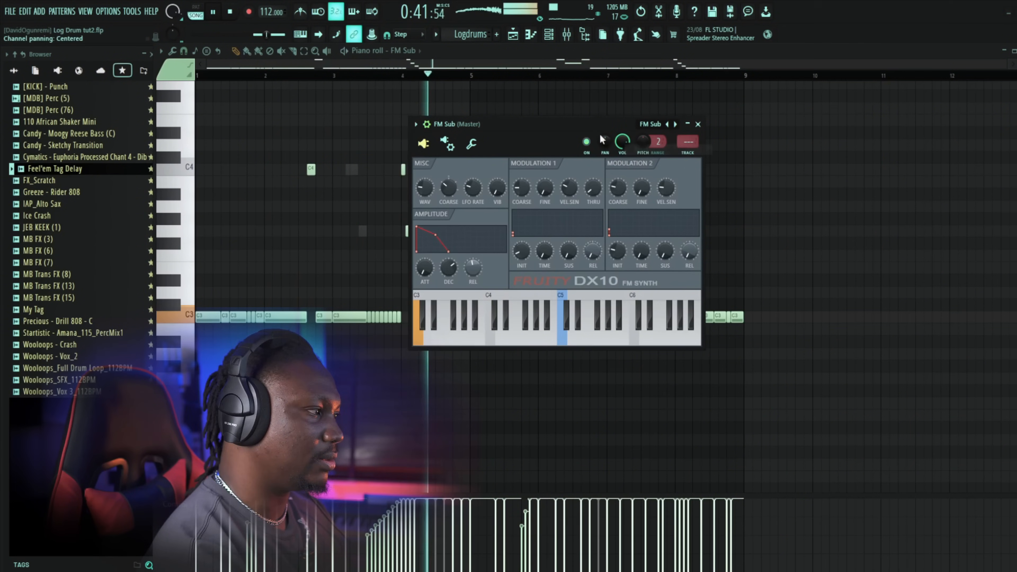
key("space")
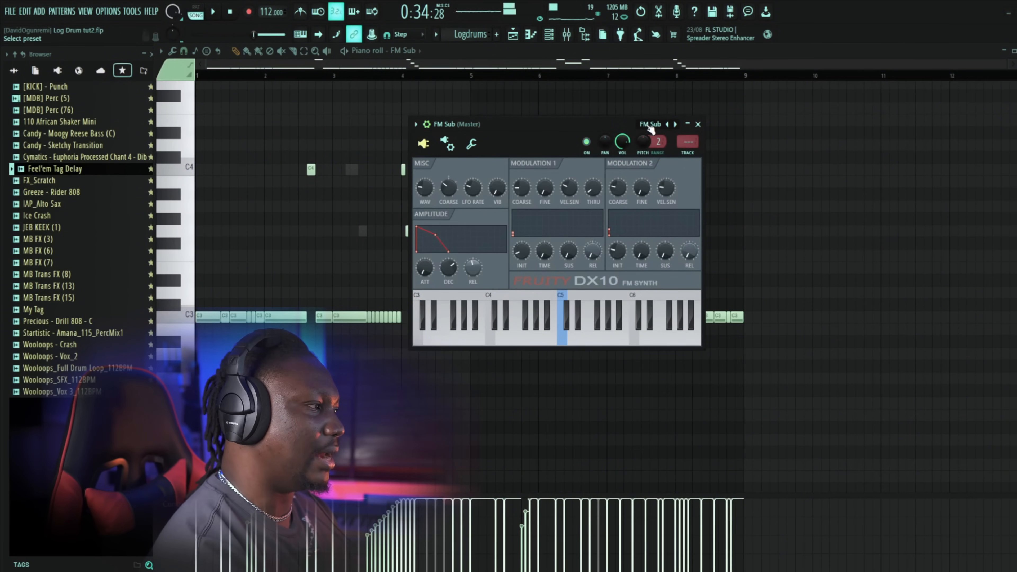
Step: Load the Sine Bass preset on the cloned channel and set its volume to 62% while auditioning the pattern
left_click(651, 125)
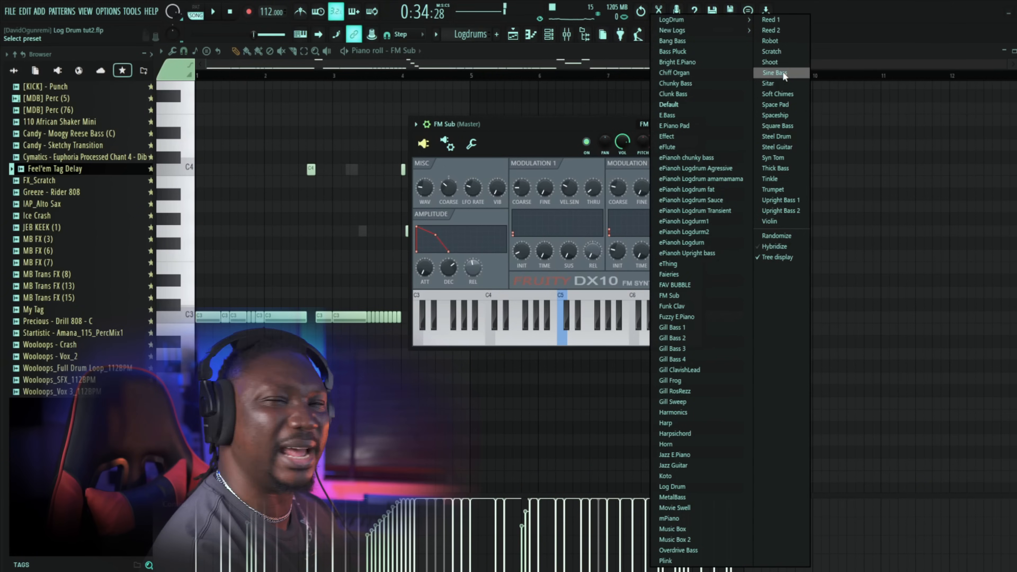
left_click(775, 73)
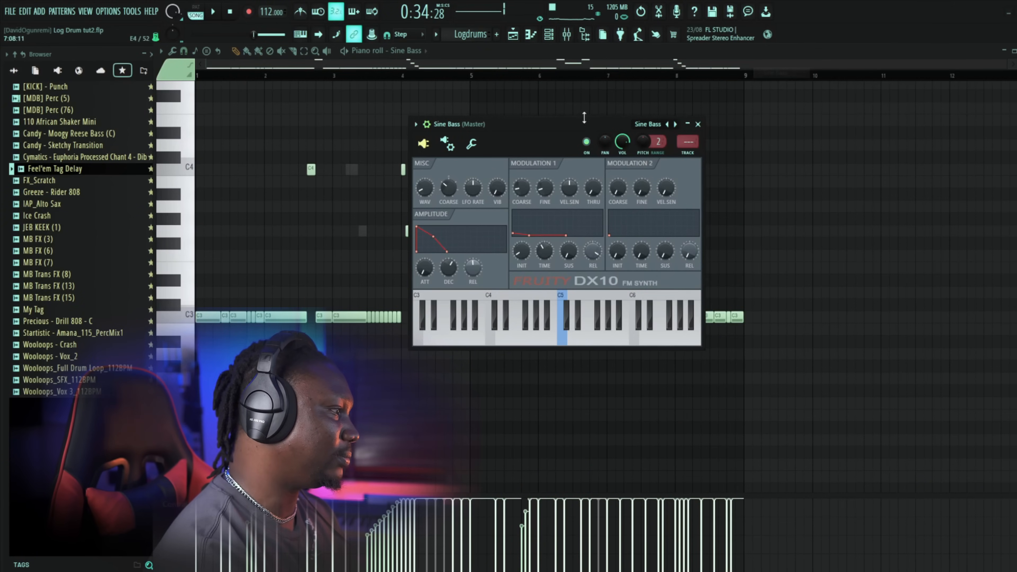
key("space")
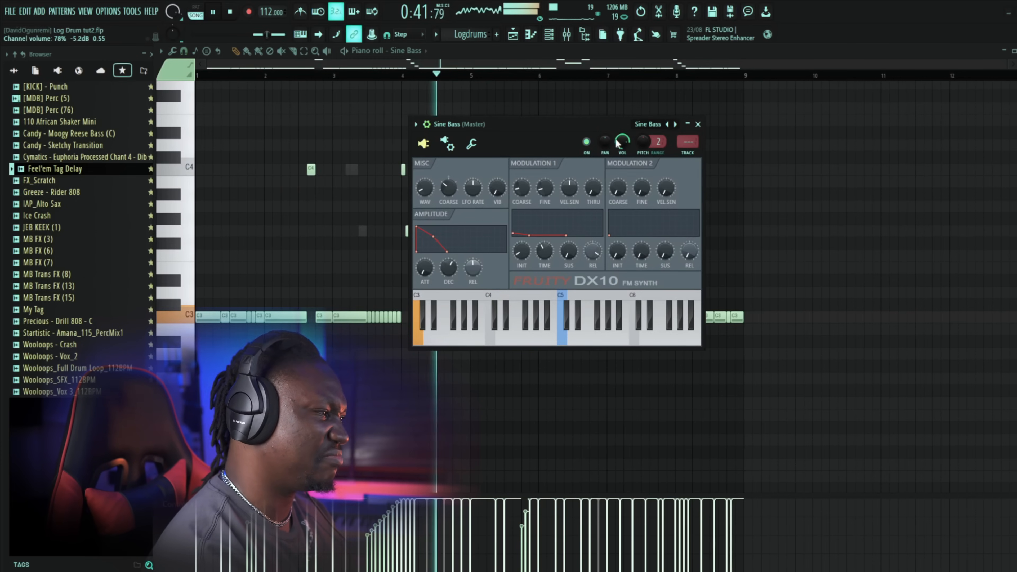
key("space")
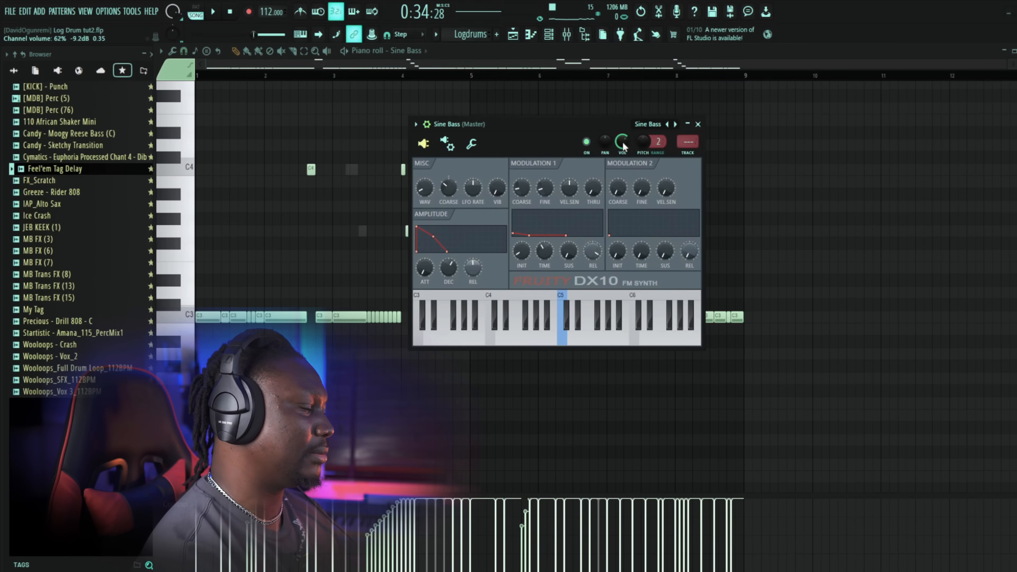
left_click(698, 125)
key("Escape")
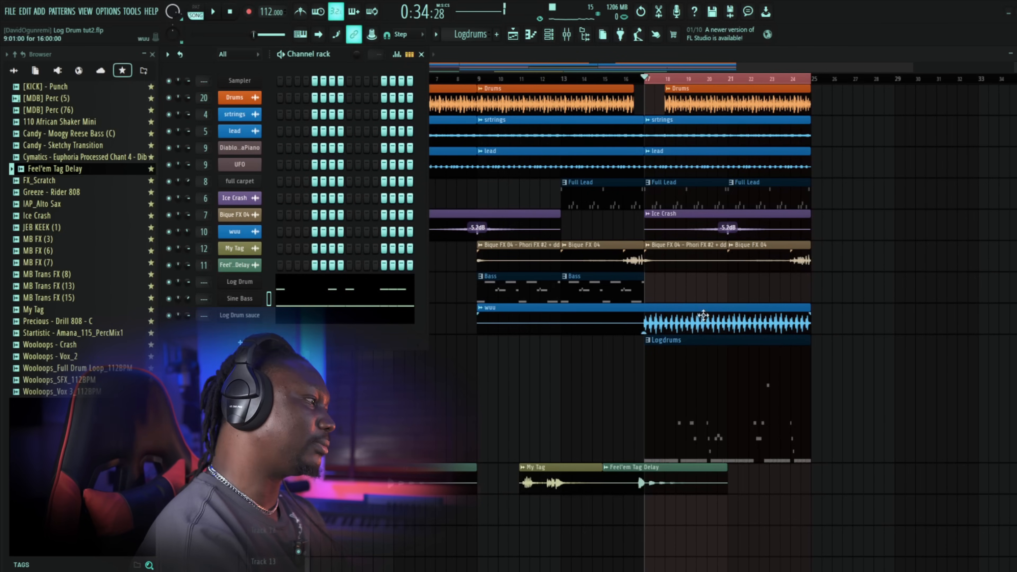
key("Escape")
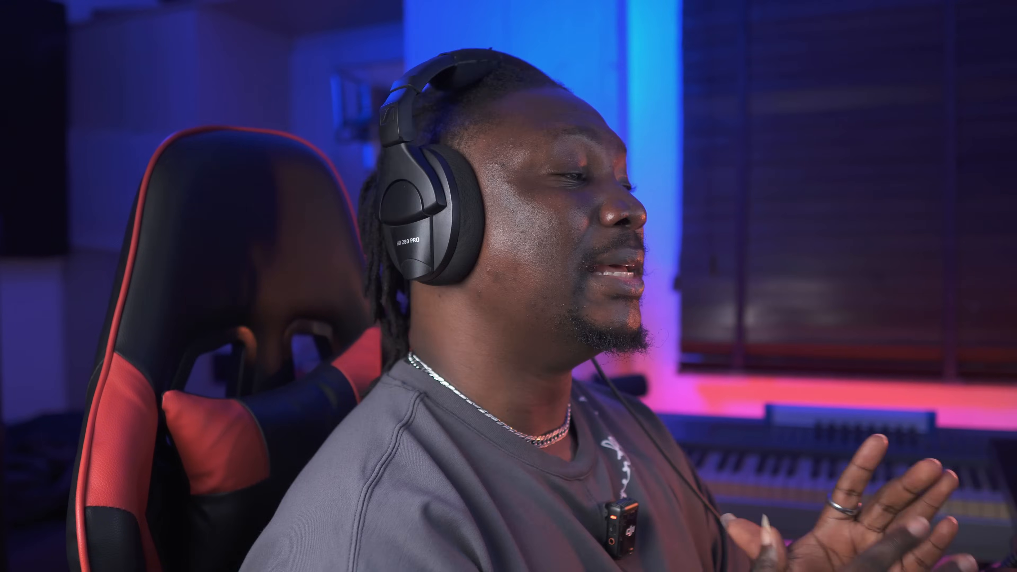